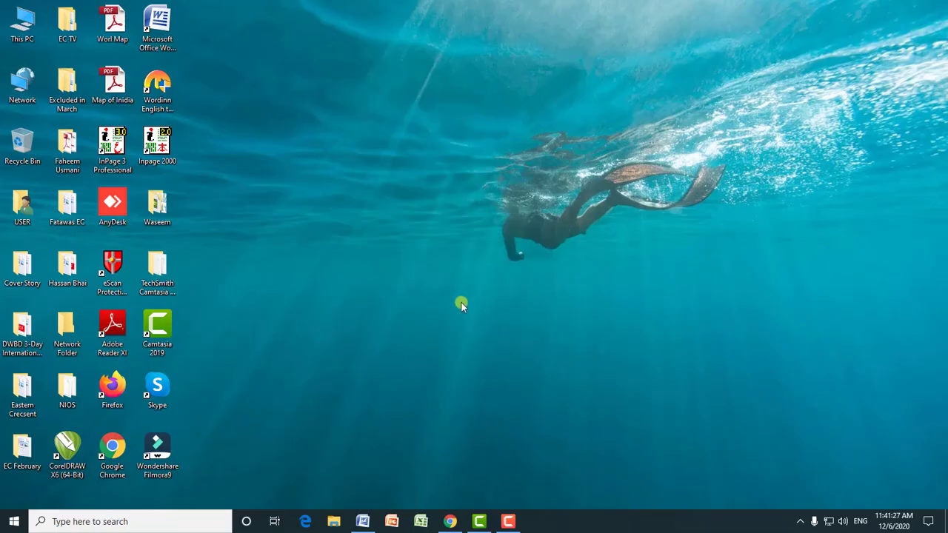
- Bring the blank Document1 Word window back to the front
{"action": "left_click", "coordinate": [362, 522]}
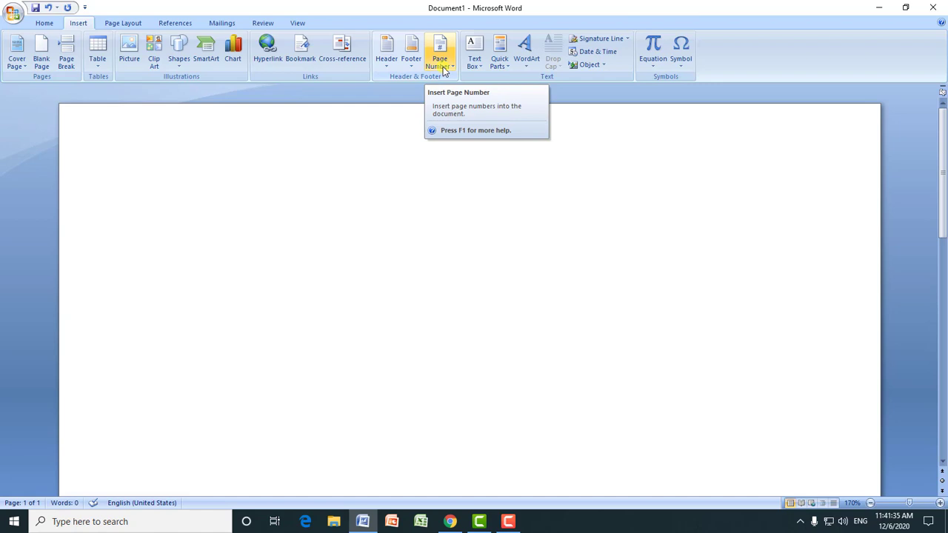
{"action": "left_click", "coordinate": [450, 521]}
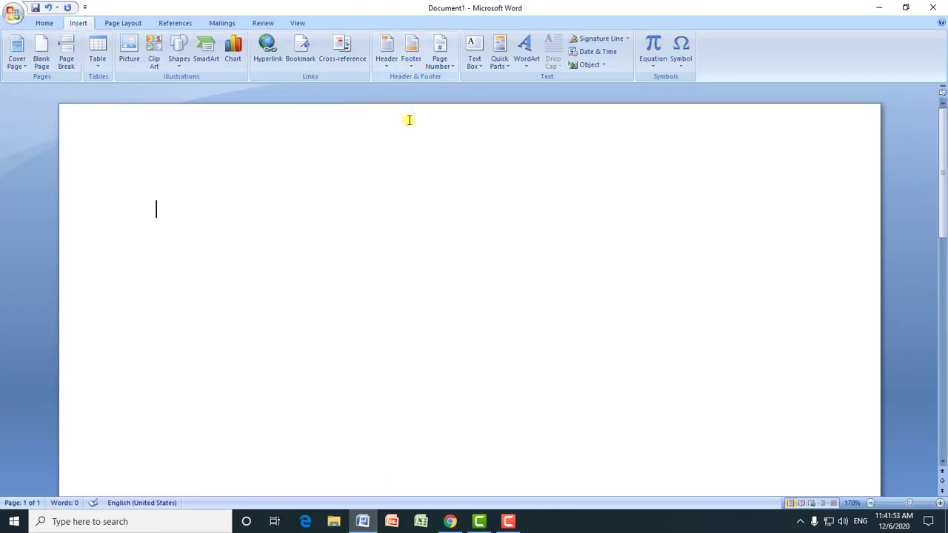
- Generate sample text with =rand() and paste copies until the document spans 16 pages
{"action": "type", "text": "=rand("}
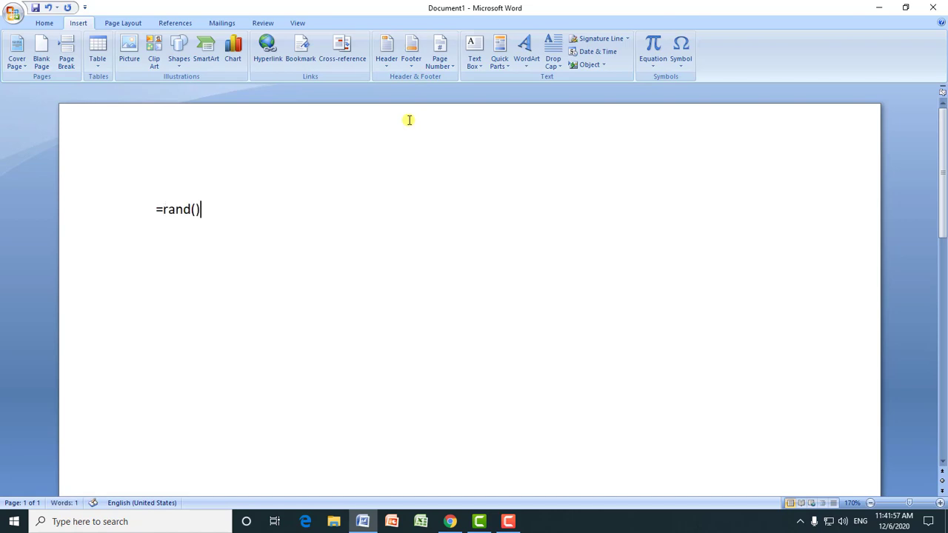
{"action": "key", "text": "Return"}
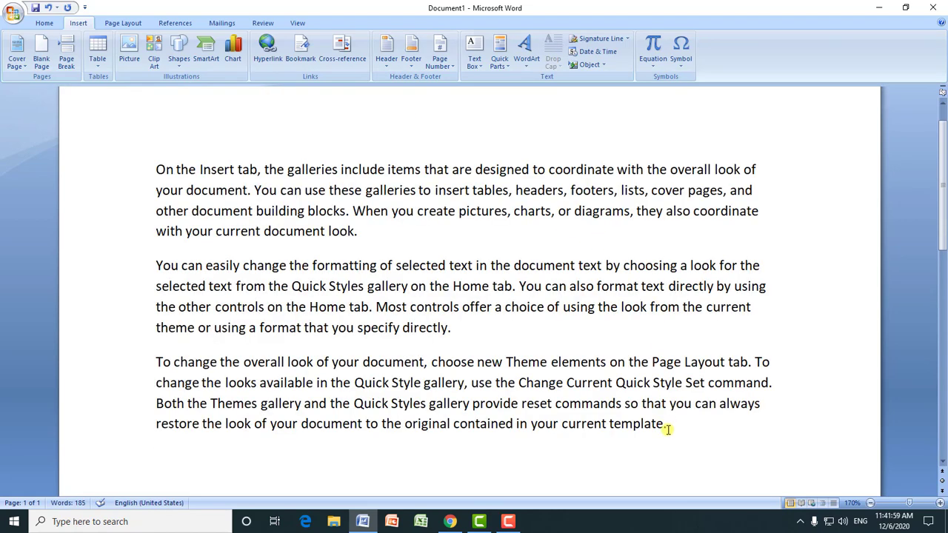
{"action": "left_click_drag", "start_coordinate": [666, 424], "coordinate": [159, 169]}
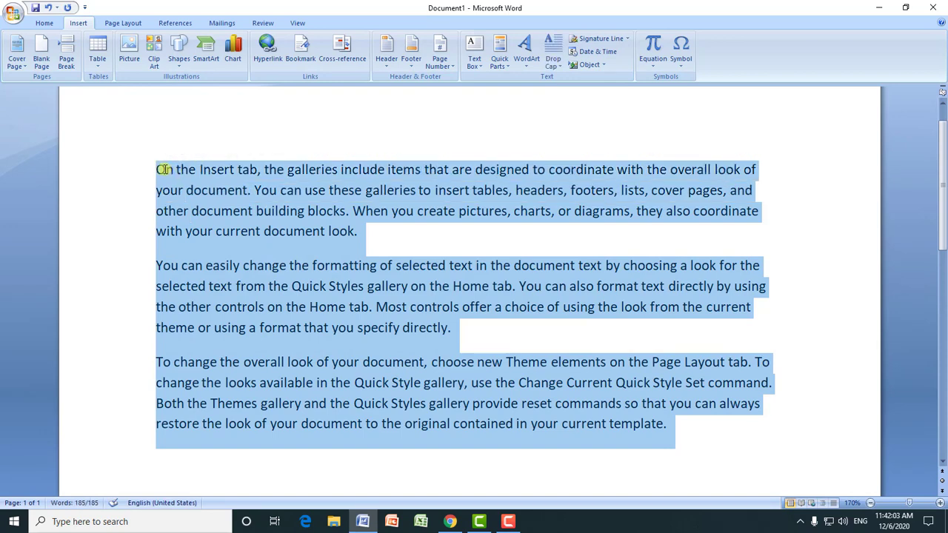
{"action": "key", "text": "ctrl+c"}
{"action": "key", "text": "ctrl+v"}
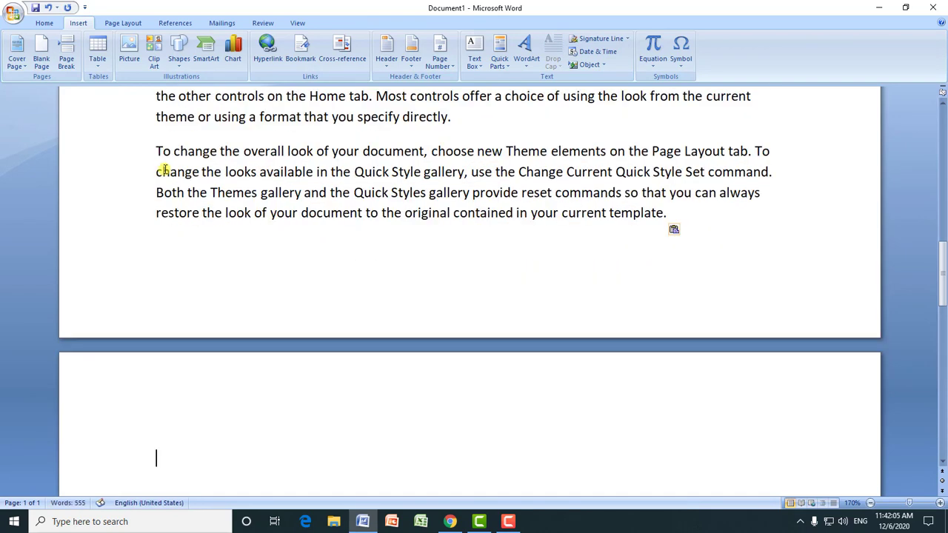
{"action": "key", "text": "ctrl+v"}
{"action": "key", "text": "ctrl+v"}
{"action": "key", "text": "ctrl+v"}
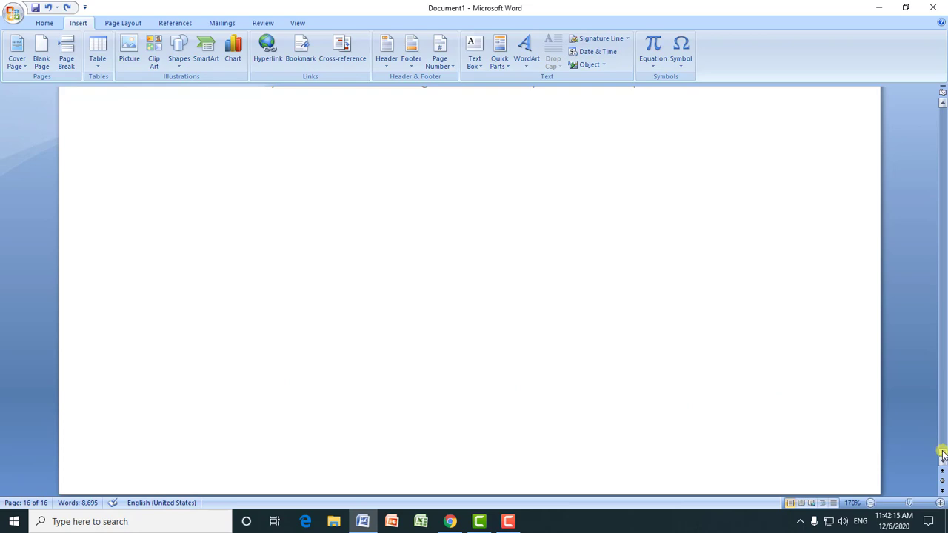
{"action": "left_click_drag", "start_coordinate": [943, 454], "coordinate": [943, 109]}
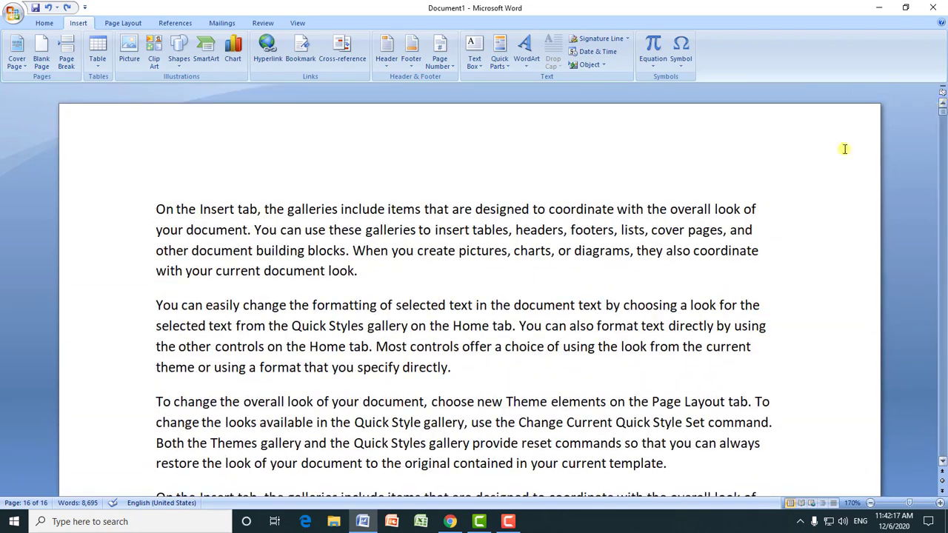
{"action": "left_click_drag", "start_coordinate": [942, 111], "coordinate": [939, 453]}
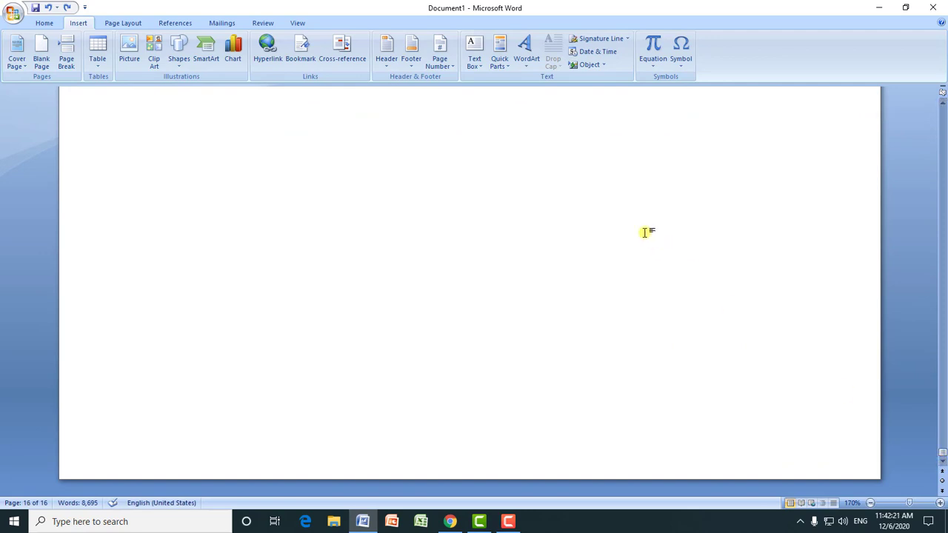
{"action": "key", "text": "ctrl+Home"}
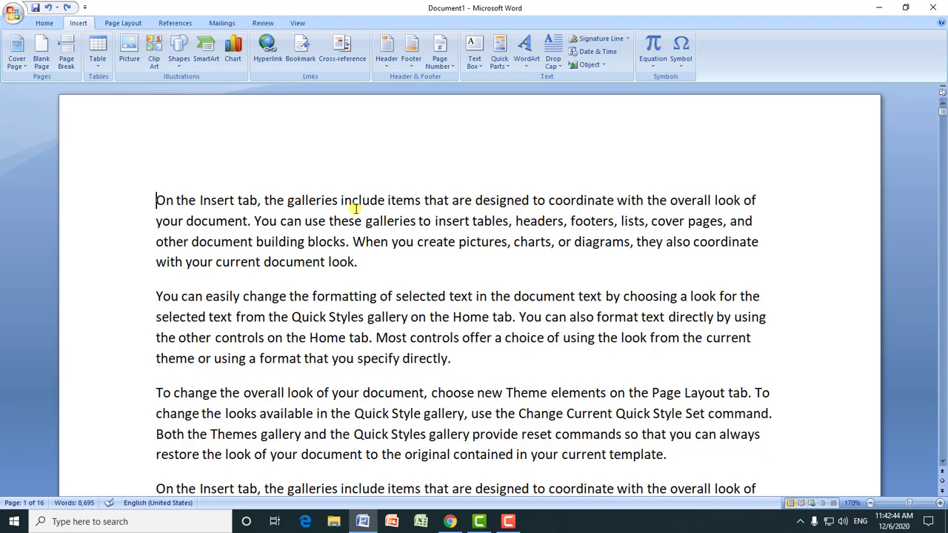
- Insert the built-in Alphabet header from the Insert tab's Header gallery
{"action": "left_click", "coordinate": [386, 60]}
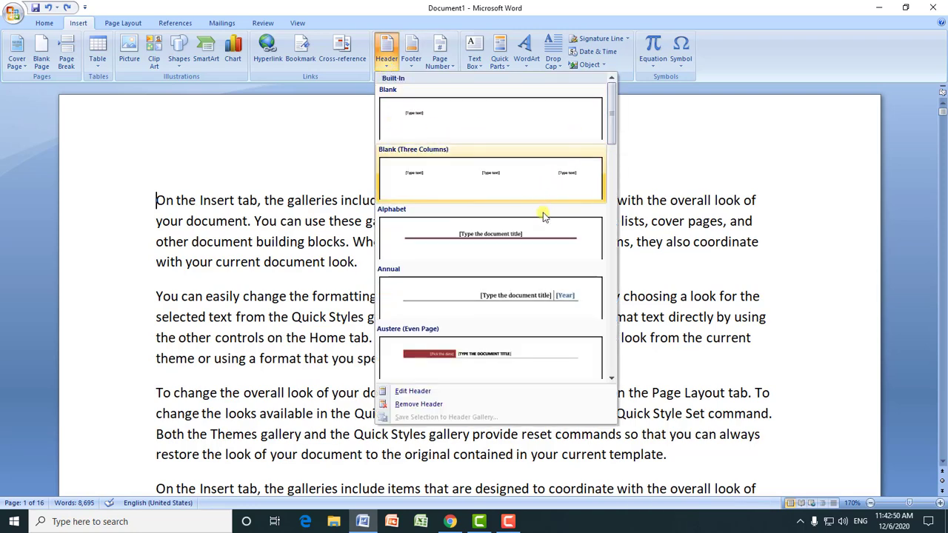
{"action": "mouse_move", "coordinate": [611, 111]}
{"action": "left_mouse_down"}
{"action": "mouse_move", "coordinate": [615, 360]}
{"action": "mouse_move", "coordinate": [611, 104]}
{"action": "left_mouse_up"}
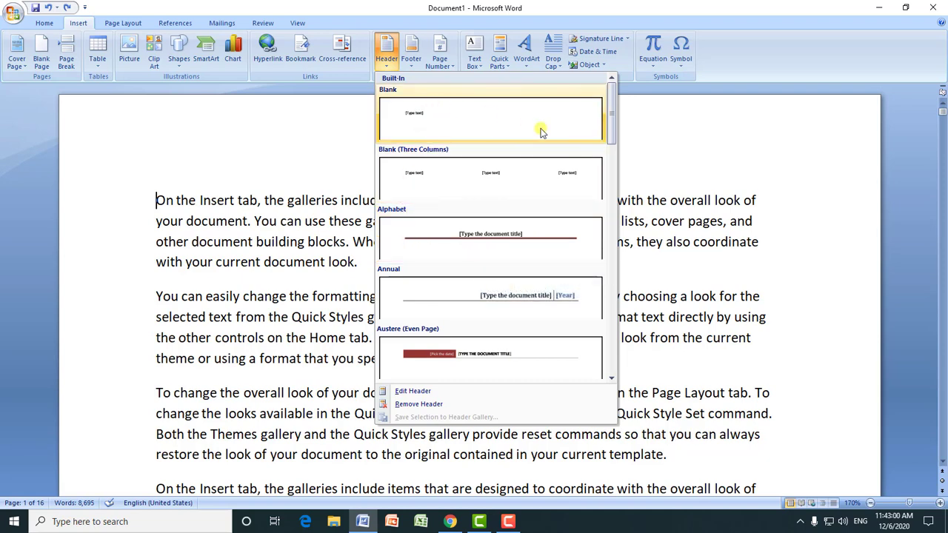
{"action": "left_click", "coordinate": [476, 243]}
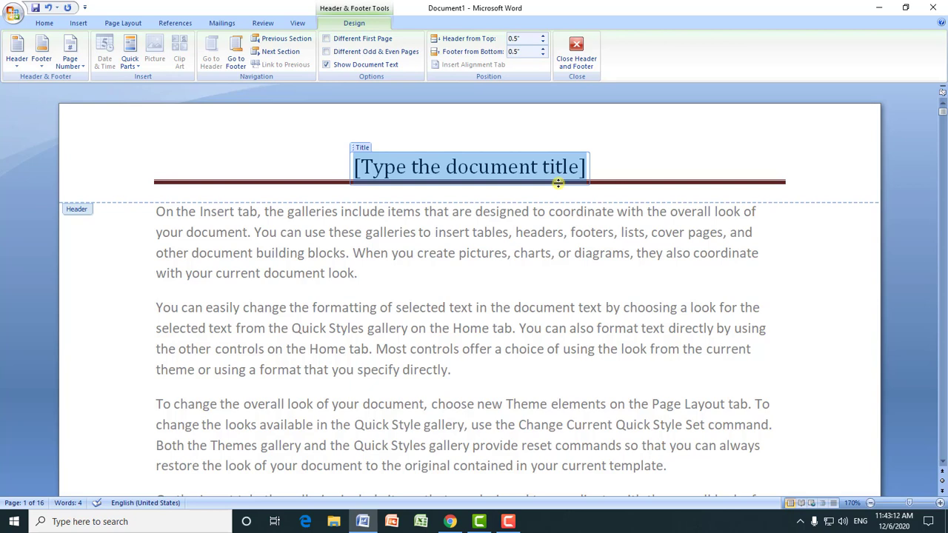
- Type 'Microsoft Word' as the header title and make it bold
{"action": "type", "text": "Mic"}
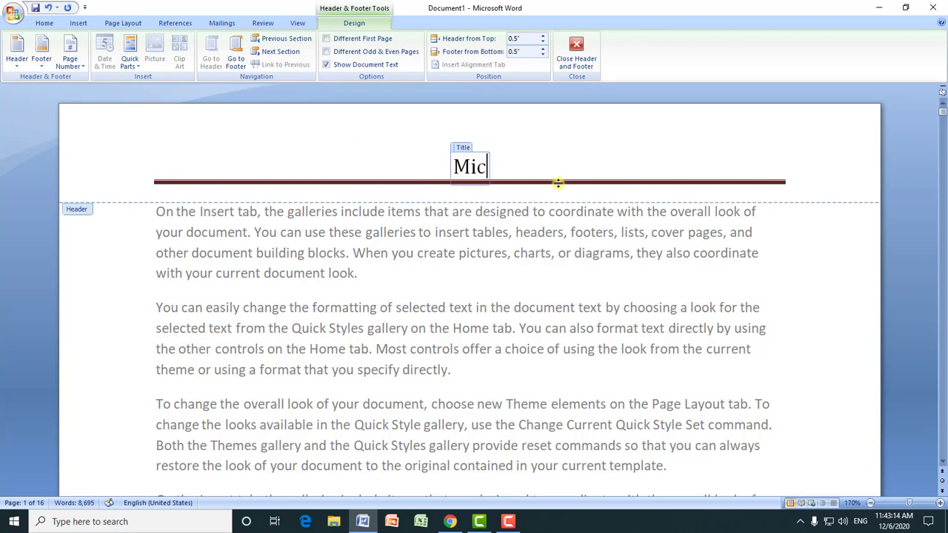
{"action": "type", "text": "rosoft "}
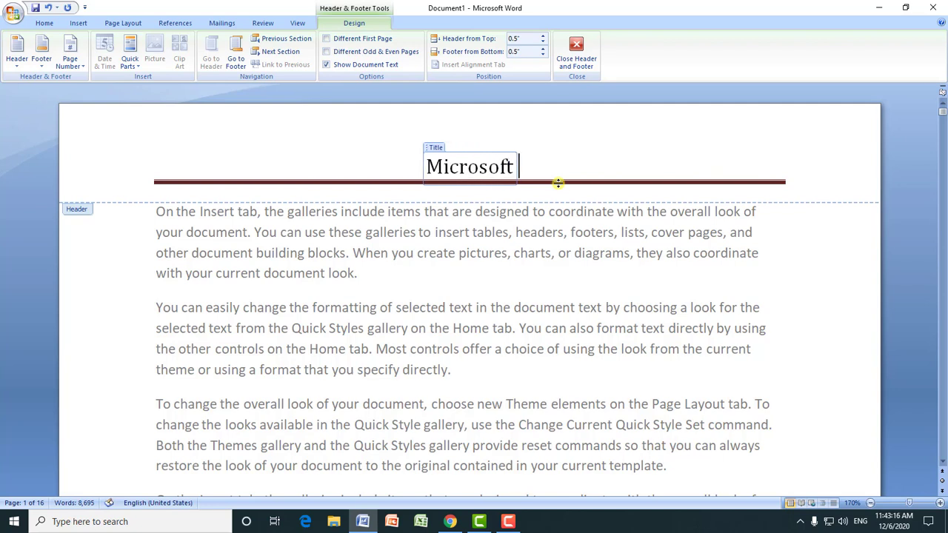
{"action": "type", "text": "Word"}
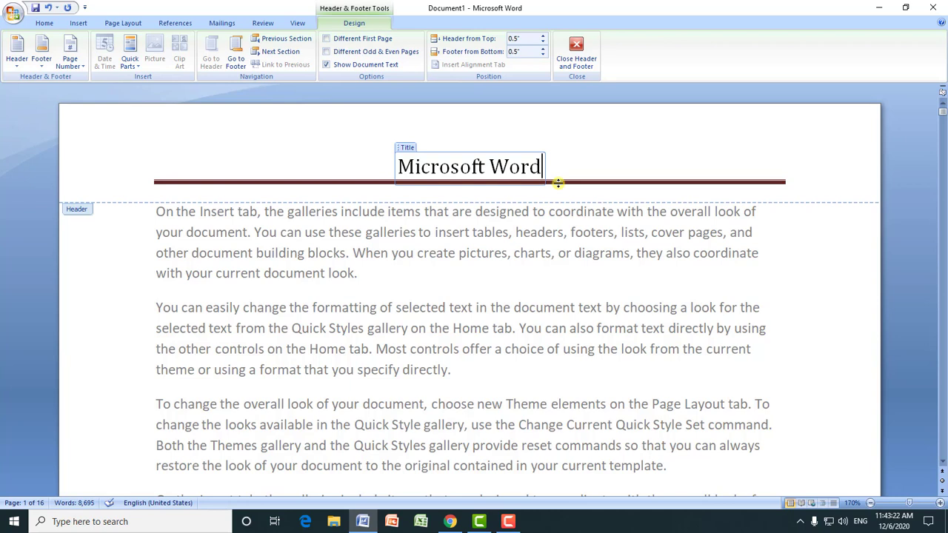
{"action": "left_click_drag", "start_coordinate": [540, 164], "coordinate": [398, 166]}
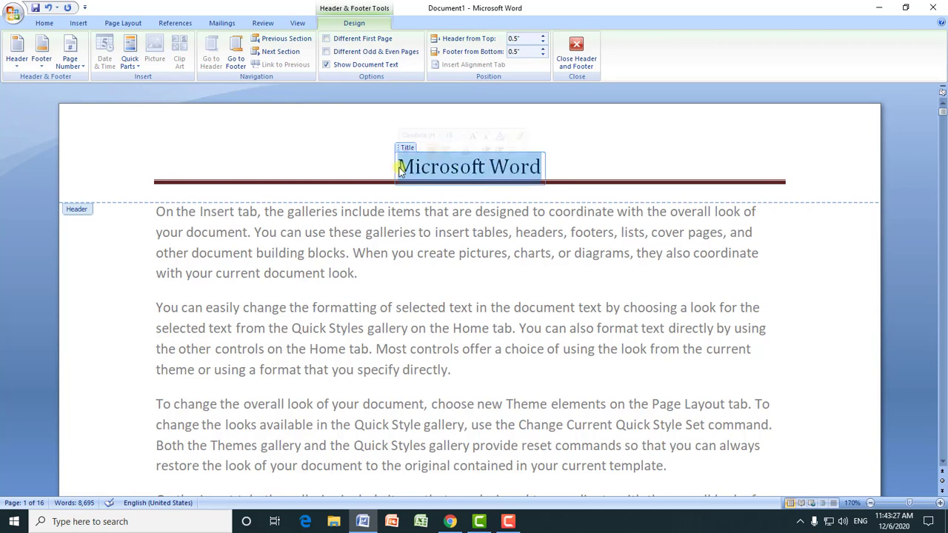
{"action": "left_click", "coordinate": [44, 23]}
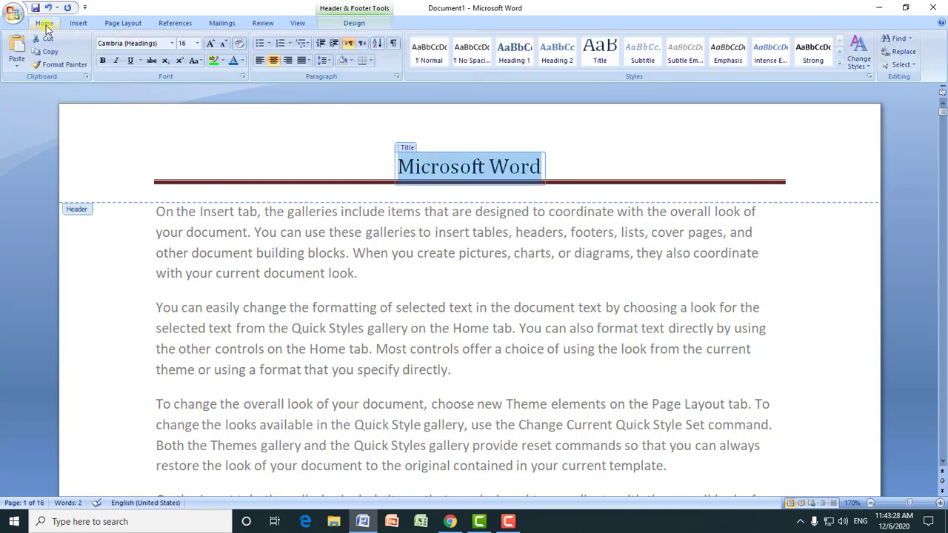
{"action": "left_click", "coordinate": [102, 60]}
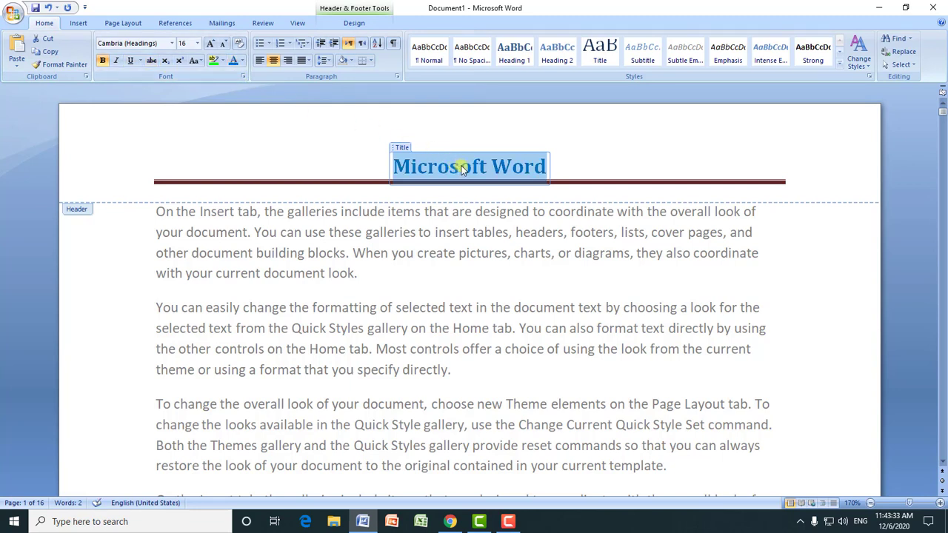
{"action": "left_click", "coordinate": [524, 169]}
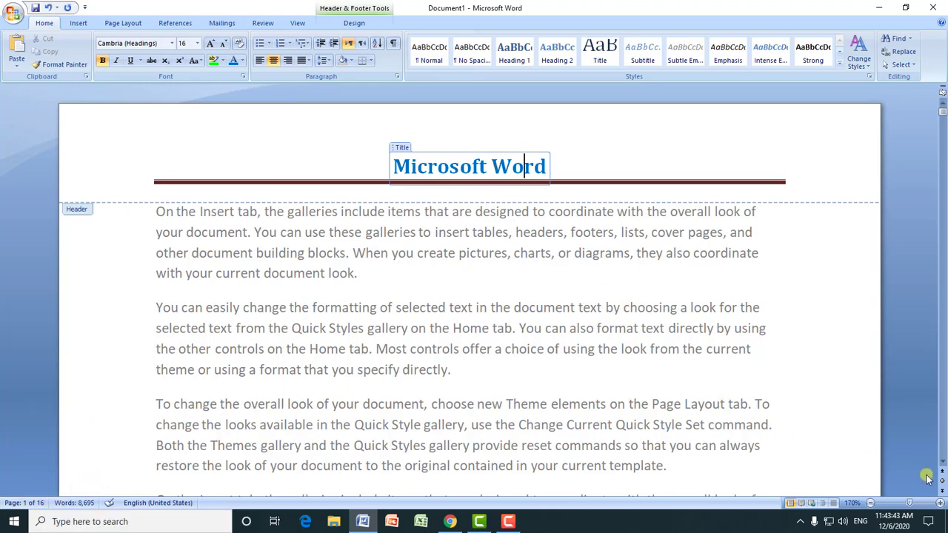
- Zoom out to about 48% and scroll through the pages to check the header repeats
{"action": "left_click_drag", "start_coordinate": [912, 503], "coordinate": [891, 504]}
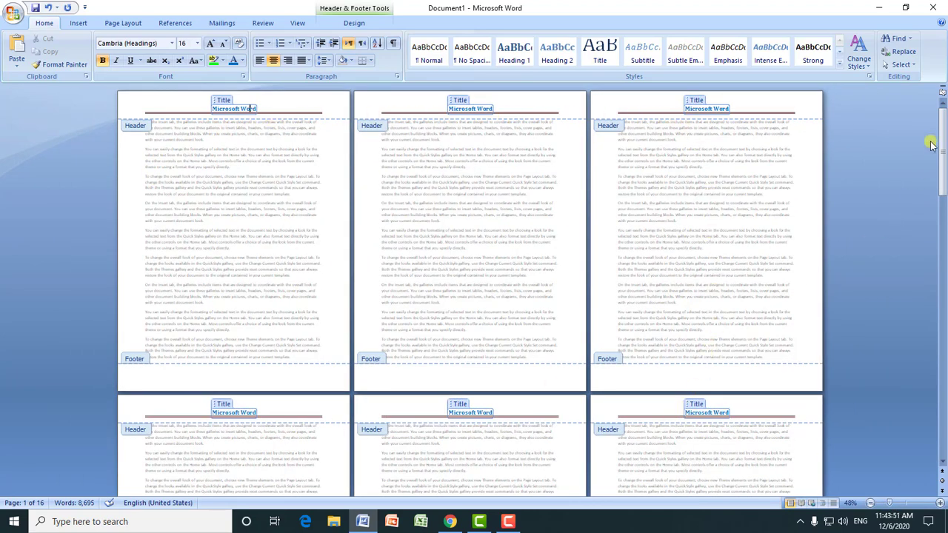
{"action": "mouse_move", "coordinate": [944, 141]}
{"action": "left_mouse_down"}
{"action": "mouse_move", "coordinate": [945, 223]}
{"action": "mouse_move", "coordinate": [911, 392]}
{"action": "left_mouse_up"}
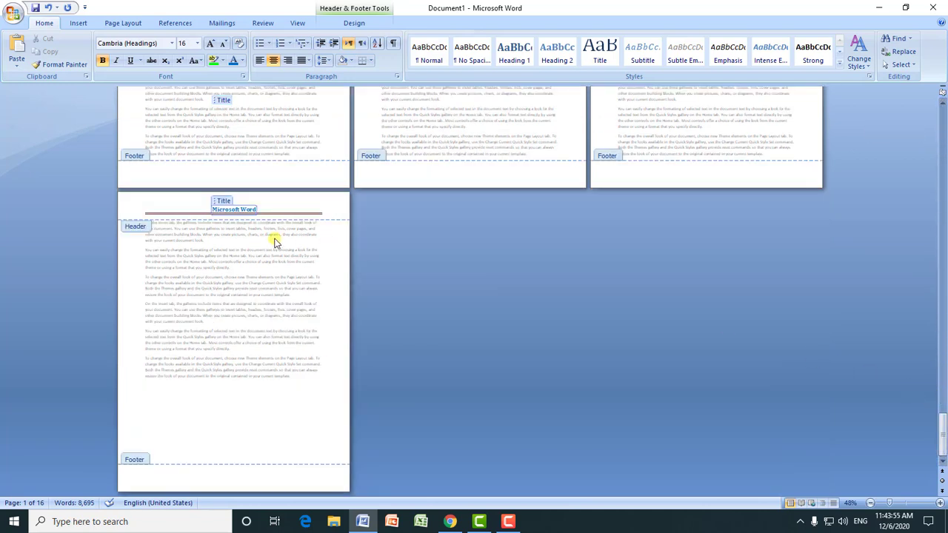
{"action": "left_click_drag", "start_coordinate": [943, 433], "coordinate": [944, 130]}
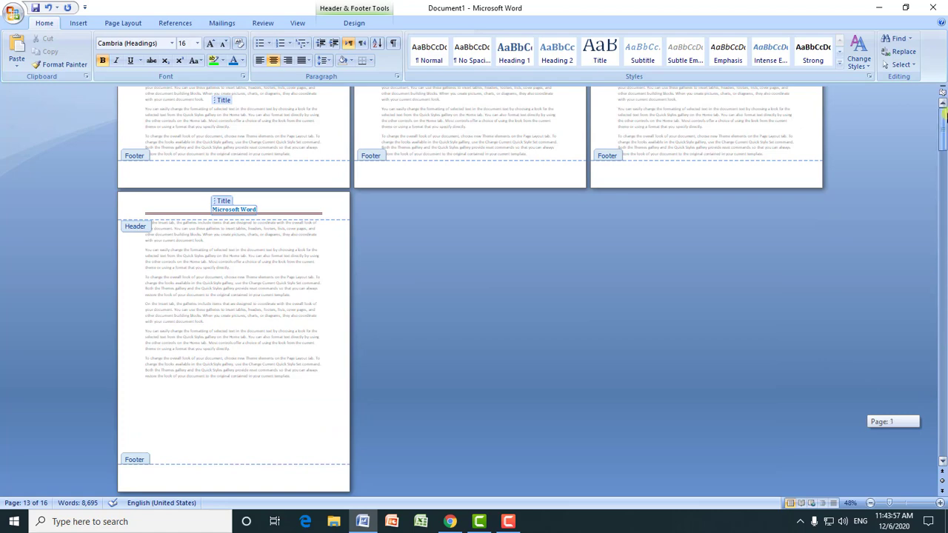
{"action": "left_click", "coordinate": [78, 23]}
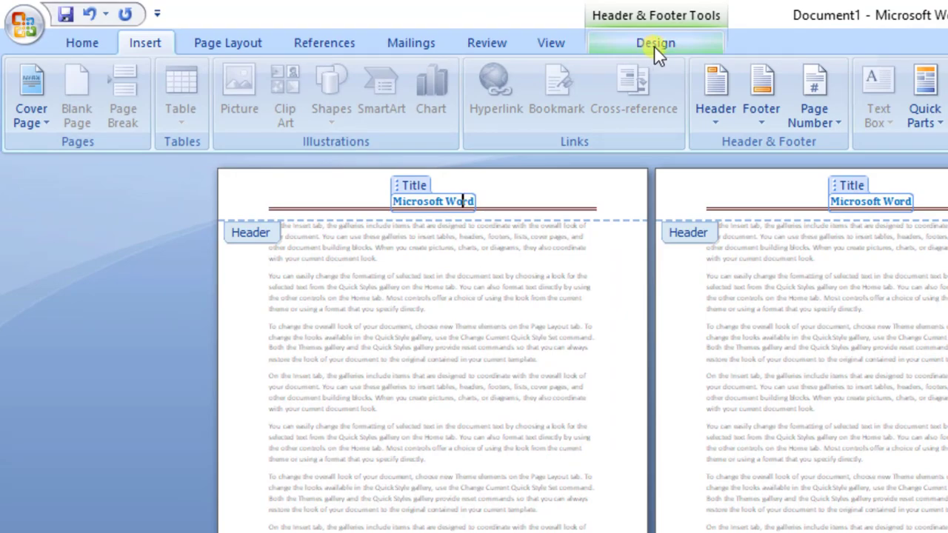
{"action": "left_click", "coordinate": [654, 46]}
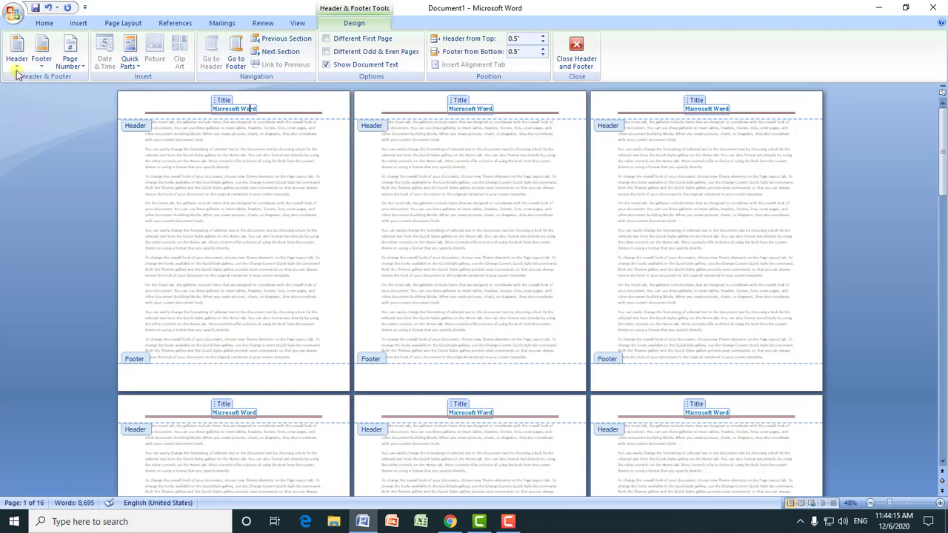
{"action": "left_click", "coordinate": [78, 23]}
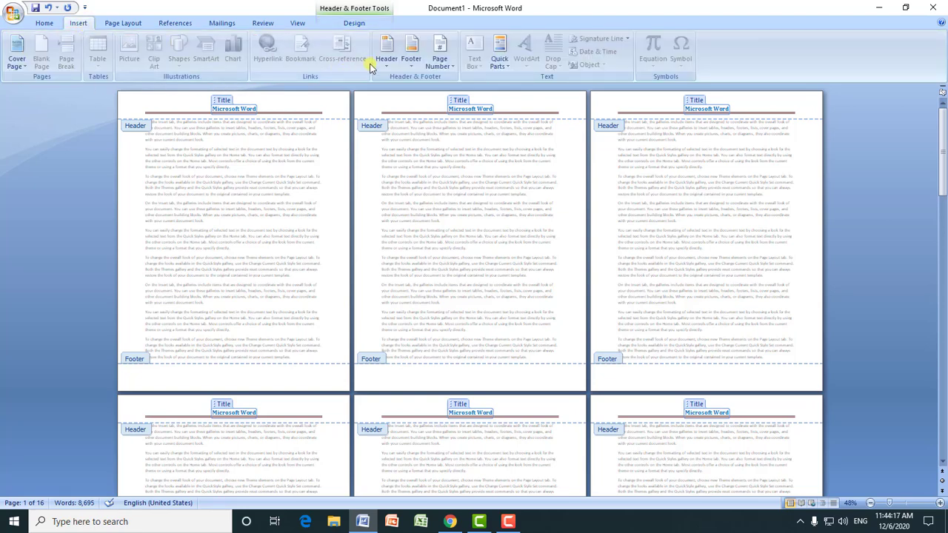
{"action": "left_click", "coordinate": [354, 23]}
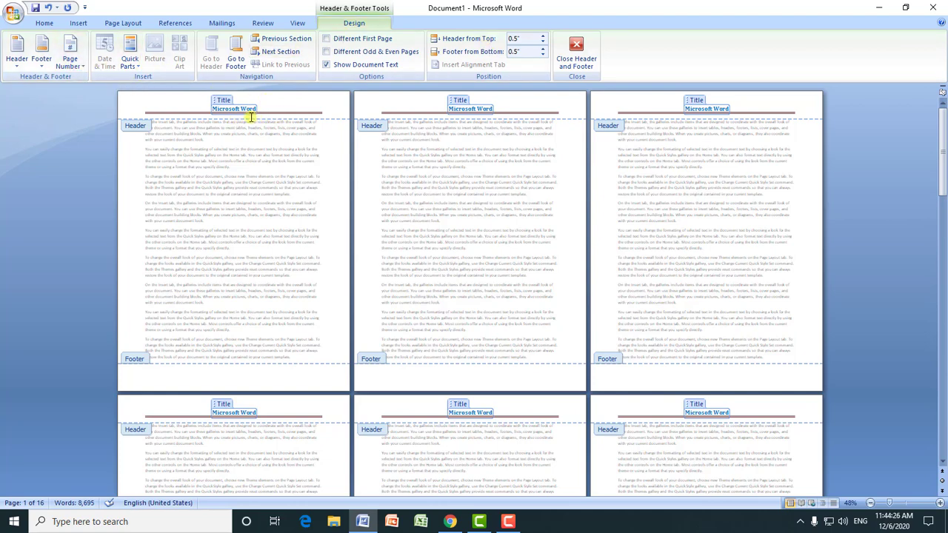
- Insert the Alphabet footer with its text placeholder and page number, then zoom in on it
{"action": "left_click", "coordinate": [42, 69]}
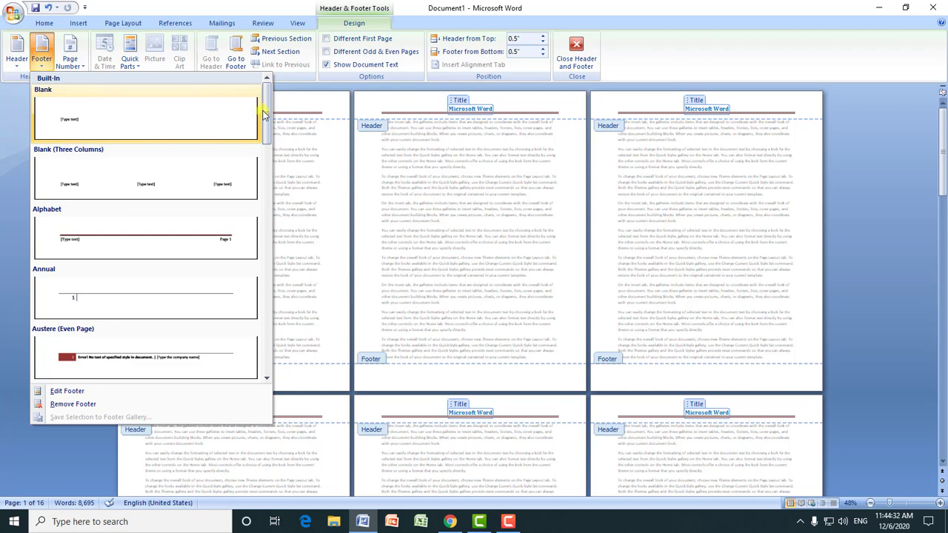
{"action": "mouse_move", "coordinate": [264, 117]}
{"action": "left_mouse_down"}
{"action": "mouse_move", "coordinate": [270, 194]}
{"action": "mouse_move", "coordinate": [270, 113]}
{"action": "left_mouse_up"}
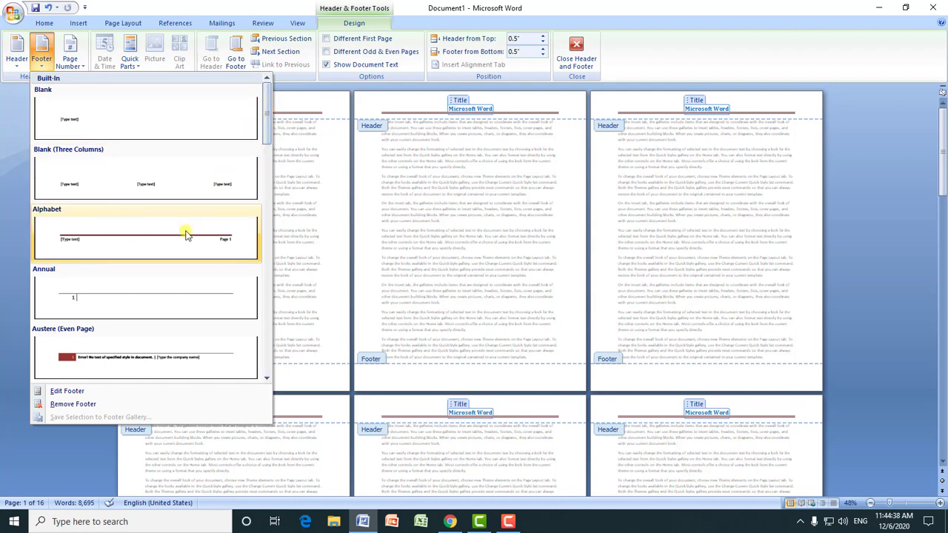
{"action": "left_click", "coordinate": [161, 245]}
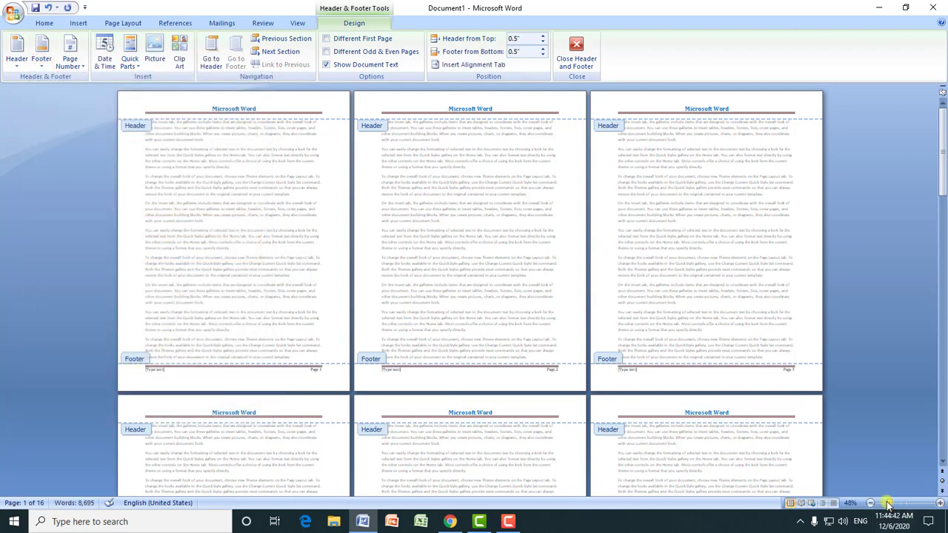
{"action": "left_click_drag", "start_coordinate": [889, 504], "coordinate": [913, 506]}
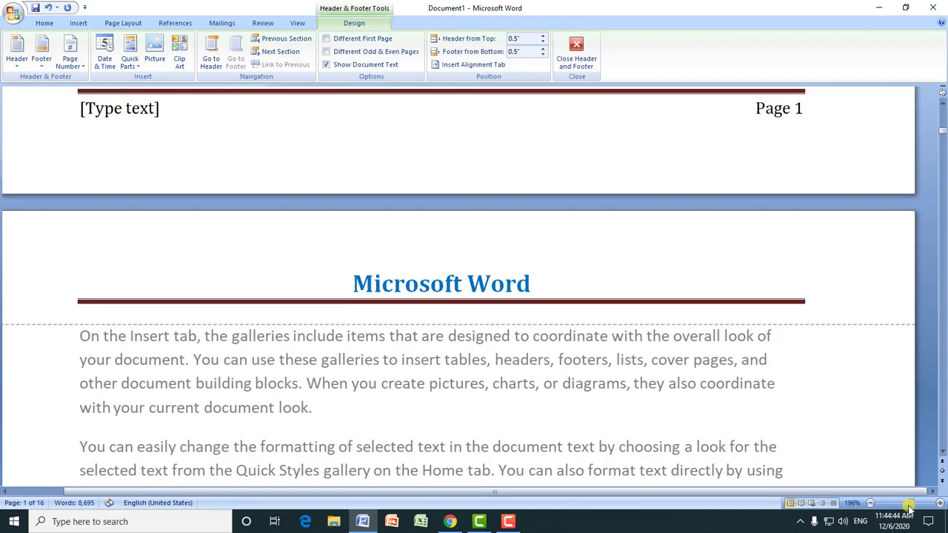
- Replace the footer text placeholder with the author's name, formatted bold and green
{"action": "left_click", "coordinate": [108, 117]}
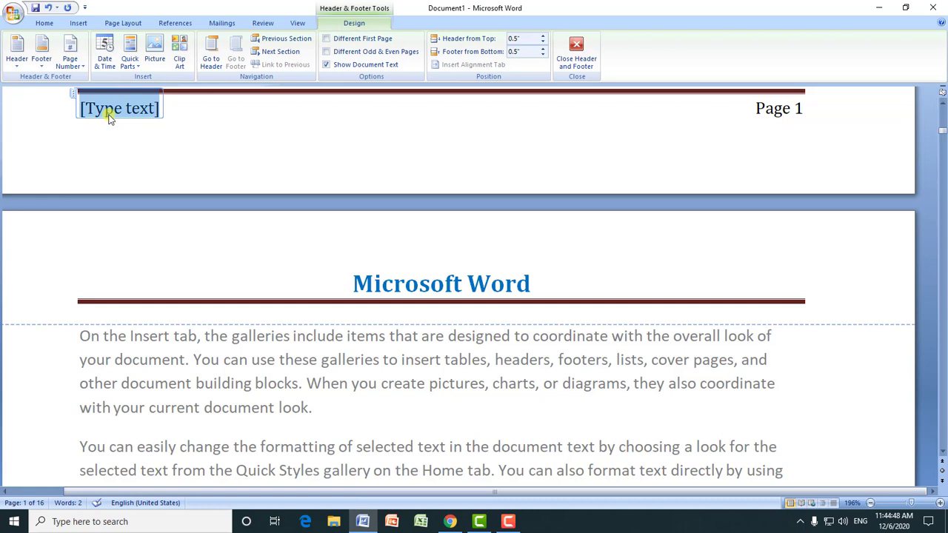
{"action": "type", "text": "Waseem"}
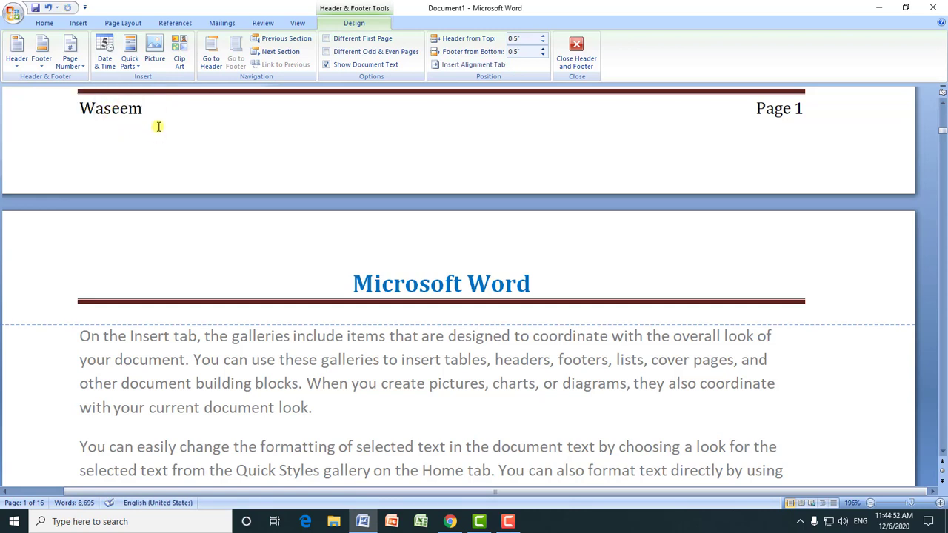
{"action": "left_click_drag", "start_coordinate": [140, 111], "coordinate": [85, 110]}
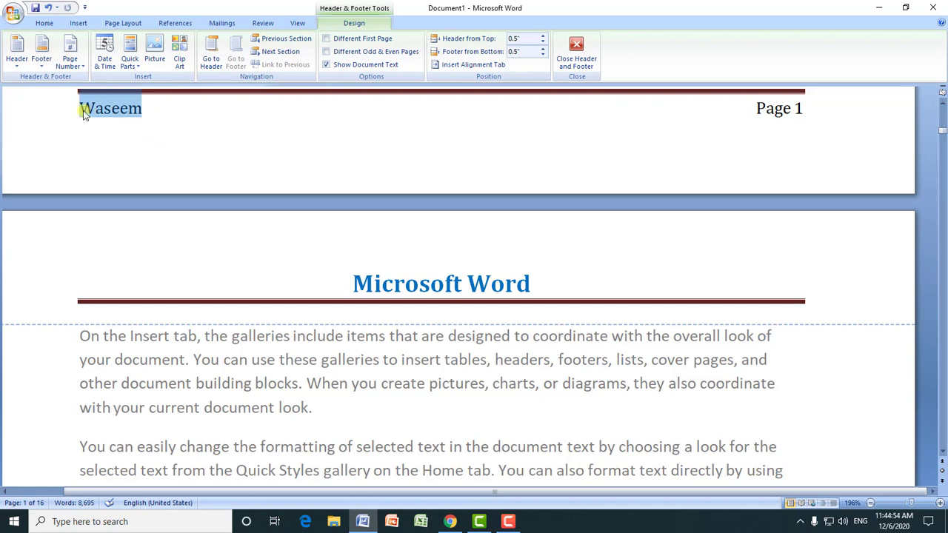
{"action": "left_click", "coordinate": [44, 23]}
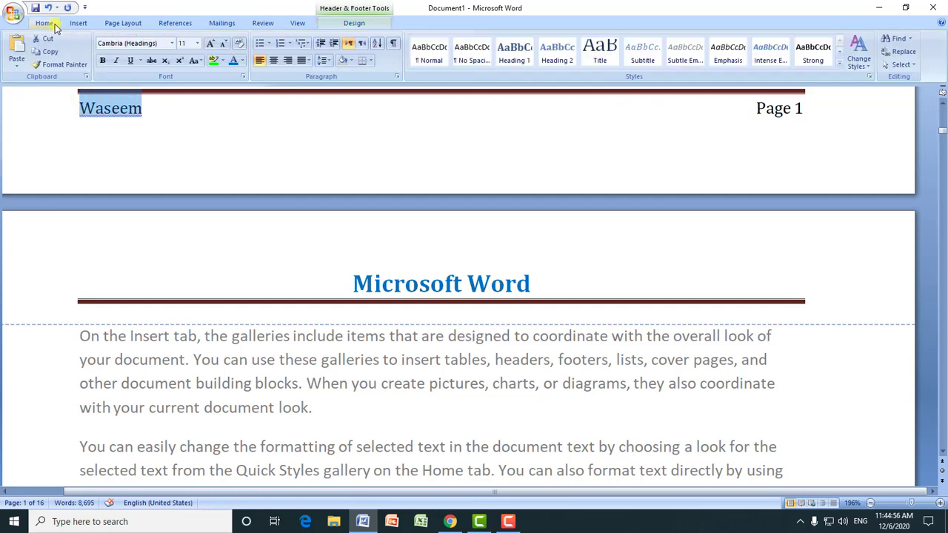
{"action": "left_click", "coordinate": [102, 60]}
{"action": "left_click", "coordinate": [241, 61]}
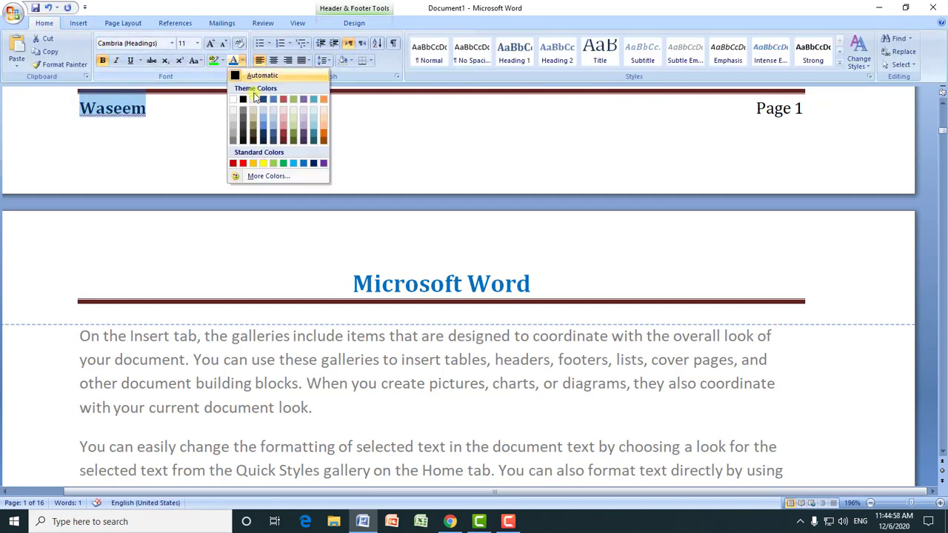
{"action": "left_click", "coordinate": [283, 163]}
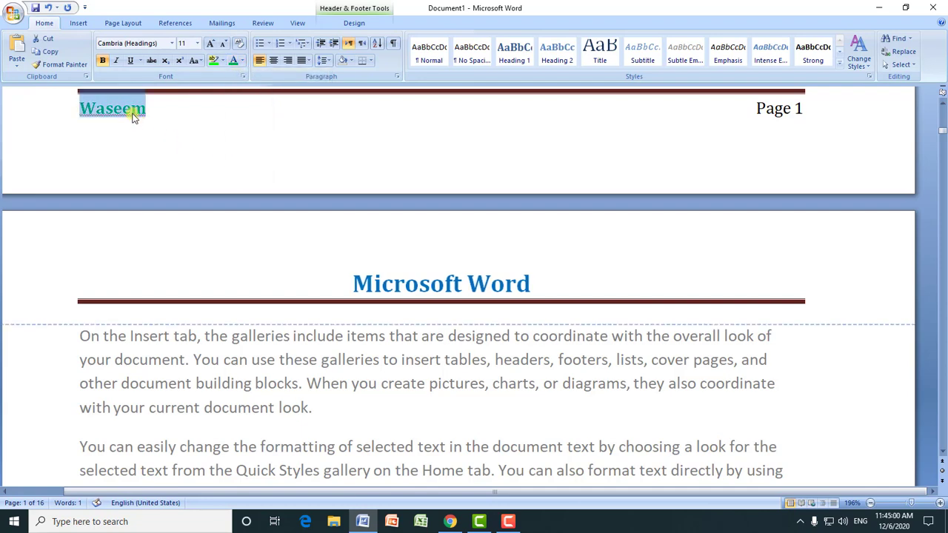
{"action": "left_click", "coordinate": [132, 112]}
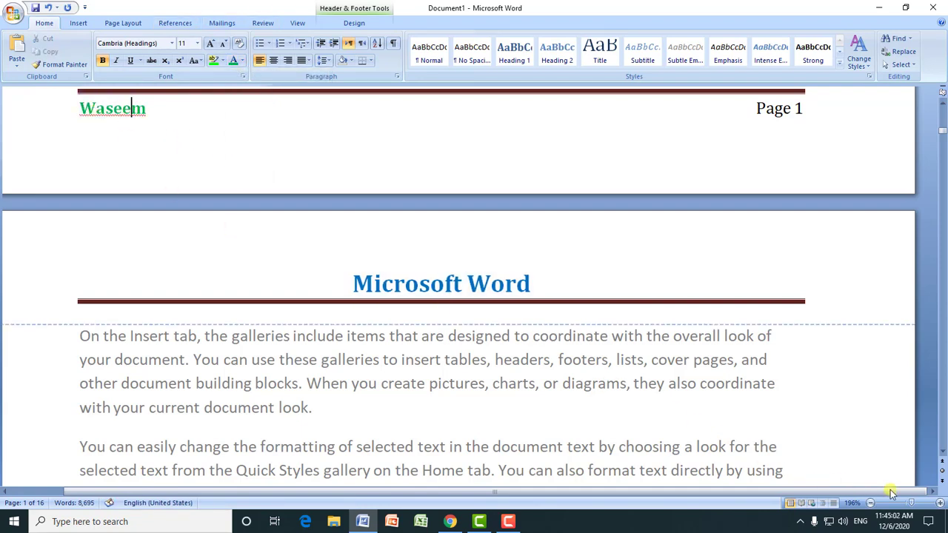
{"action": "left_click", "coordinate": [907, 504]}
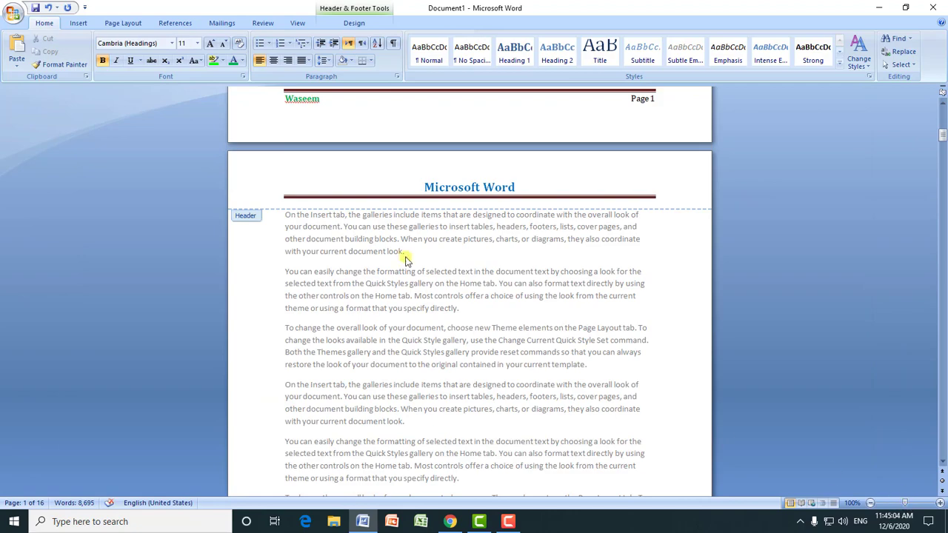
- Zoom out to review the pages, then close header and footer editing
{"action": "left_click_drag", "start_coordinate": [908, 504], "coordinate": [895, 504]}
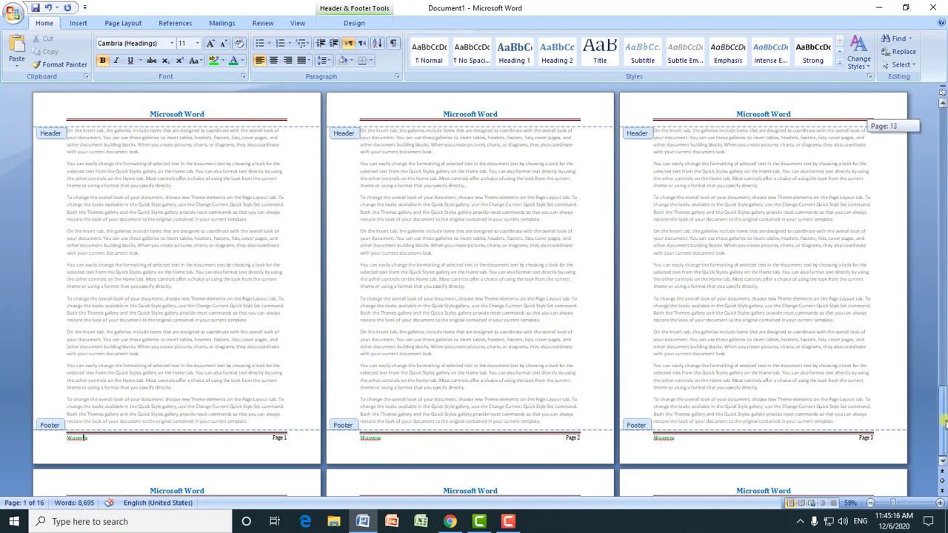
{"action": "mouse_move", "coordinate": [945, 129]}
{"action": "left_mouse_down"}
{"action": "mouse_move", "coordinate": [944, 426]}
{"action": "mouse_move", "coordinate": [944, 111]}
{"action": "left_mouse_up"}
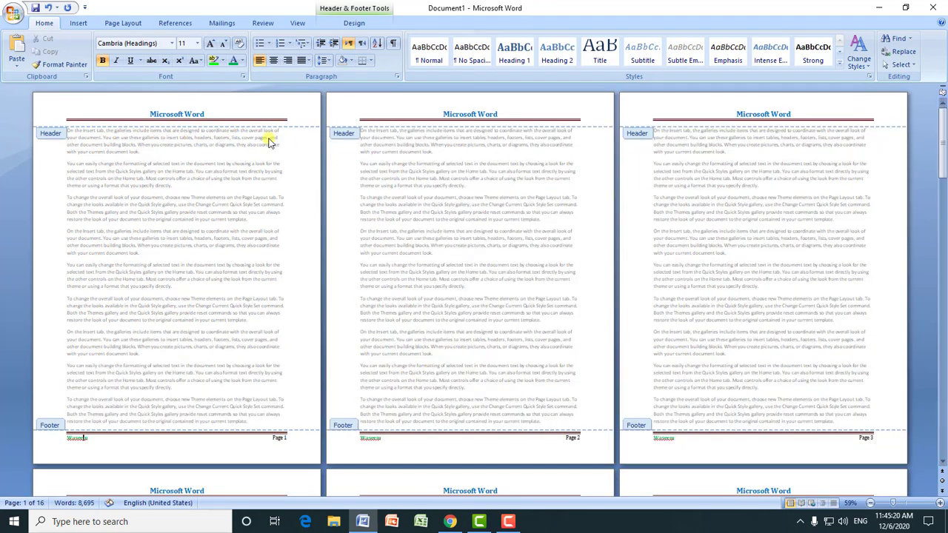
{"action": "left_click", "coordinate": [203, 117]}
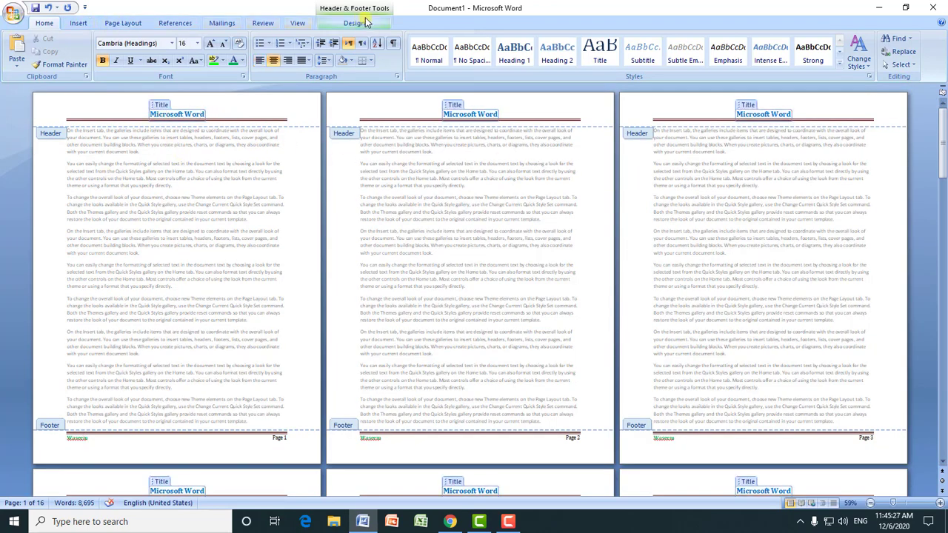
{"action": "left_click", "coordinate": [79, 24]}
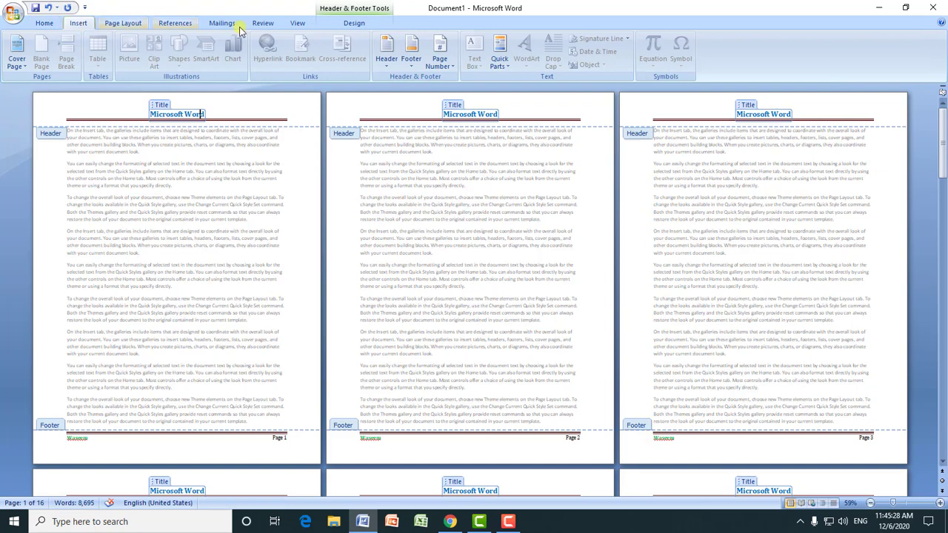
{"action": "left_click", "coordinate": [355, 24]}
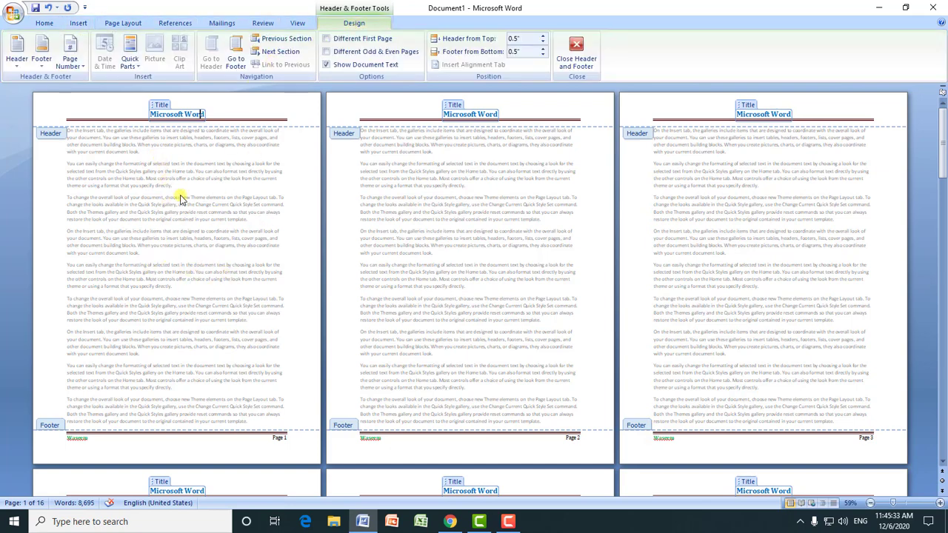
{"action": "left_click", "coordinate": [576, 65]}
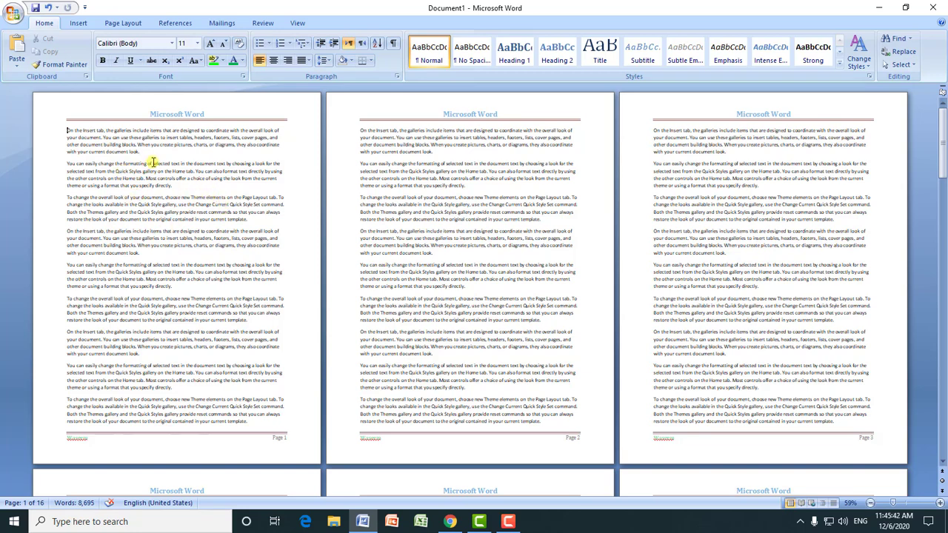
- Reopen the page-1 header for editing at 172% zoom and open the Header design list
{"action": "left_click", "coordinate": [79, 23]}
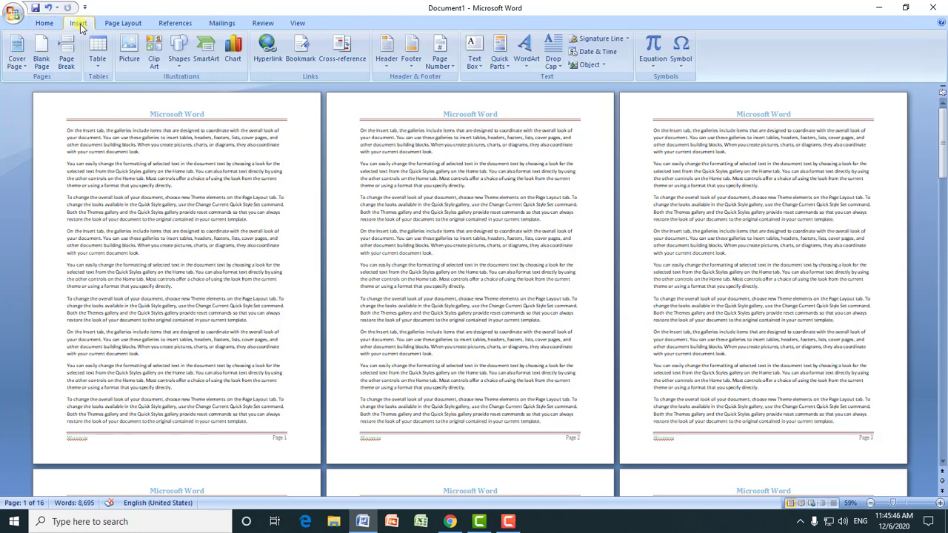
{"action": "left_click", "coordinate": [386, 59]}
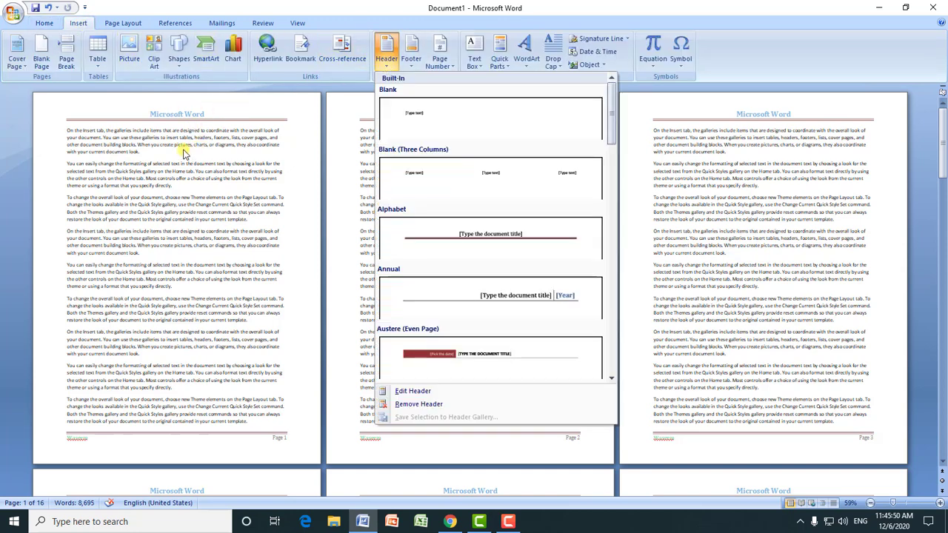
{"action": "left_click", "coordinate": [118, 178]}
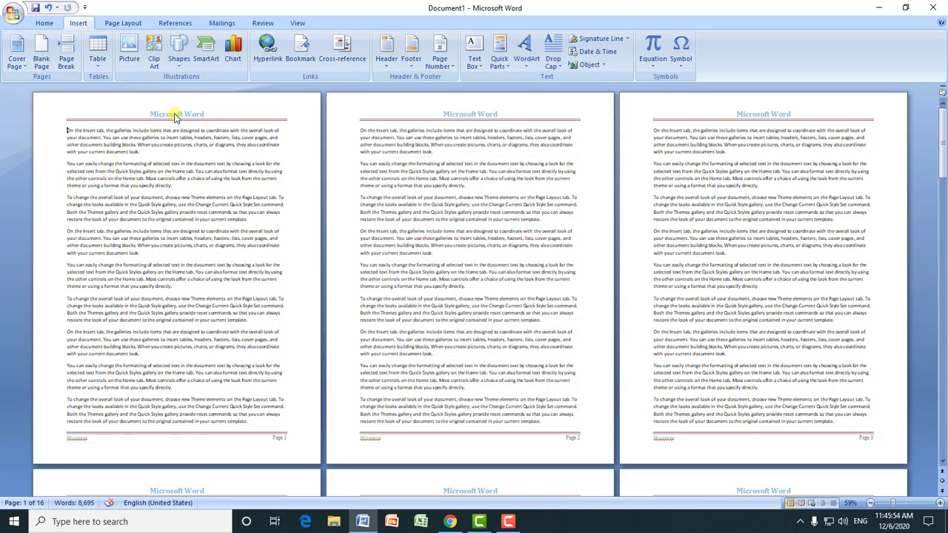
{"action": "double_click", "coordinate": [177, 116]}
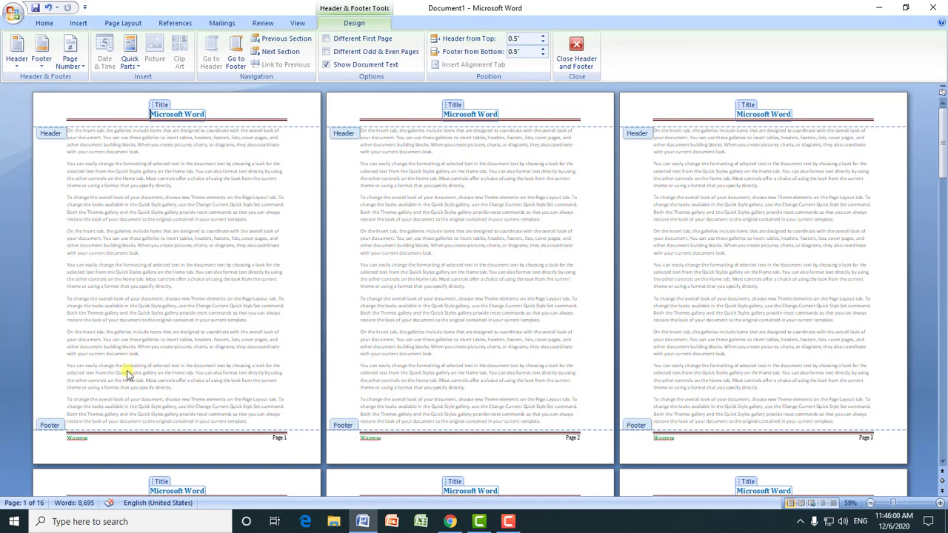
{"action": "left_click", "coordinate": [133, 446]}
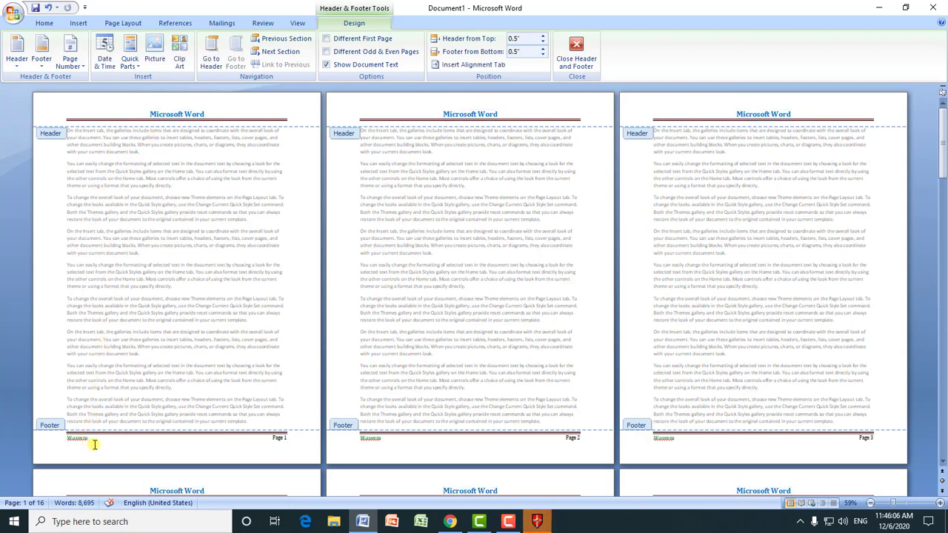
{"action": "left_click", "coordinate": [175, 113]}
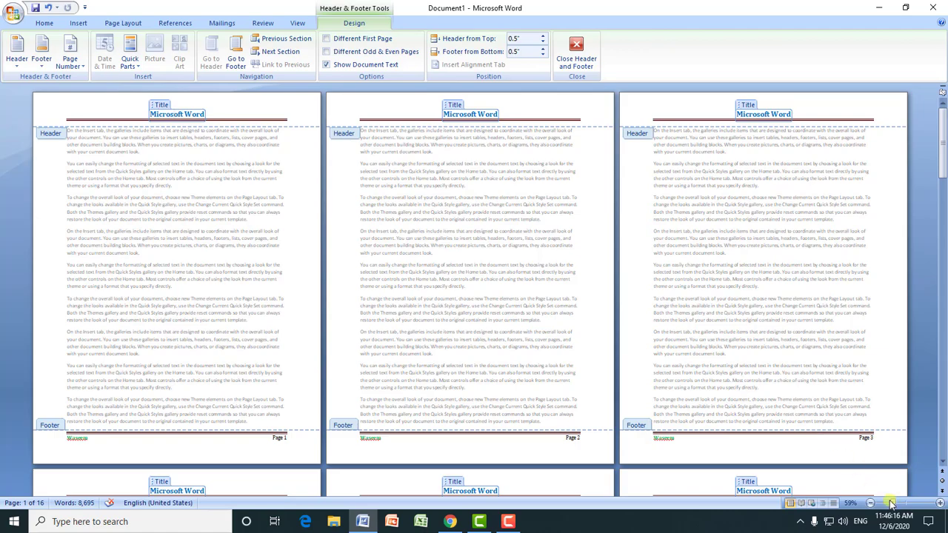
{"action": "left_click_drag", "start_coordinate": [896, 504], "coordinate": [904, 506]}
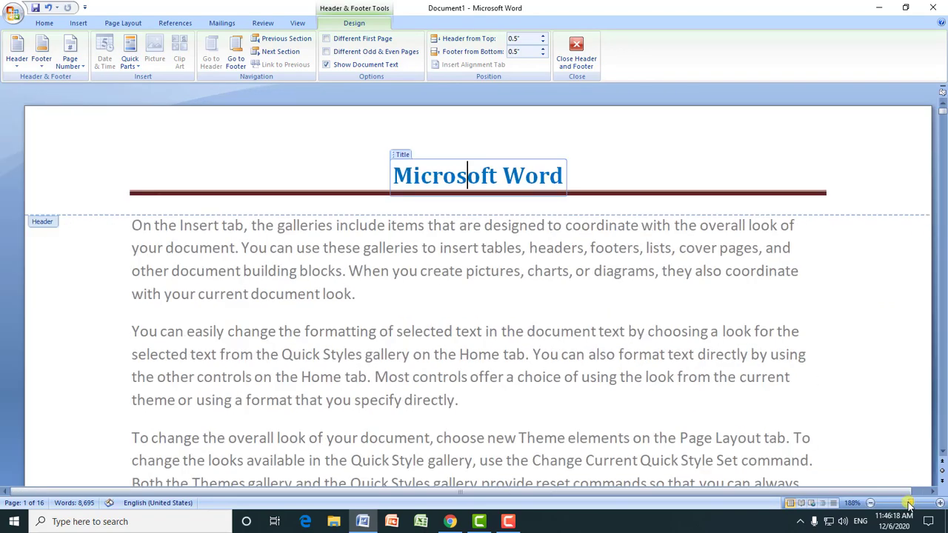
{"action": "left_click", "coordinate": [16, 55]}
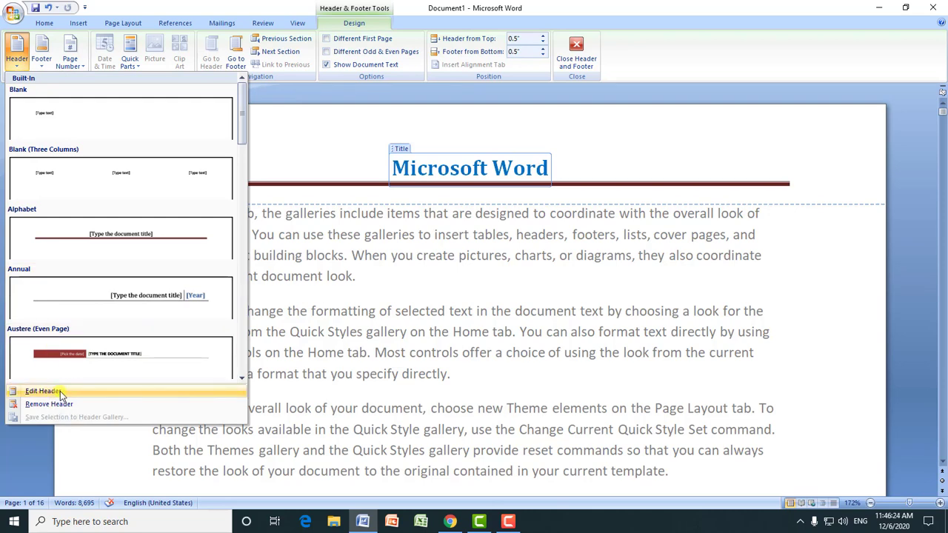
- Edit the header and append 'in Hindi & Urdu' to the Microsoft Word title
{"action": "left_click", "coordinate": [60, 391]}
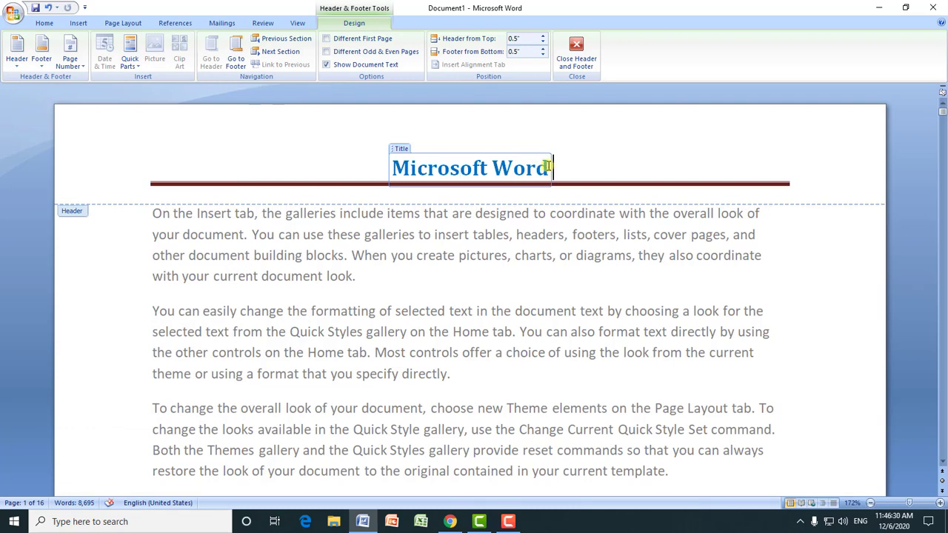
{"action": "type", "text": "in Hin"}
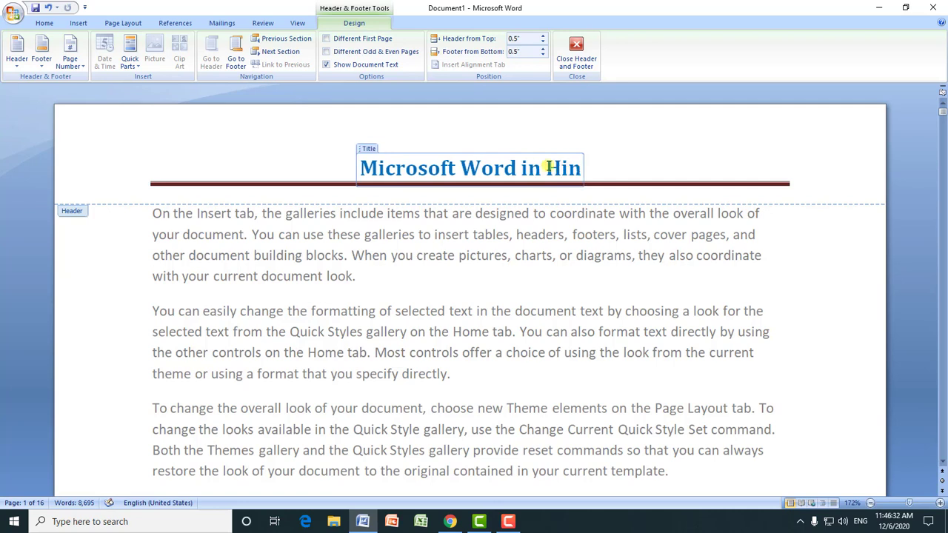
{"action": "type", "text": "di &"}
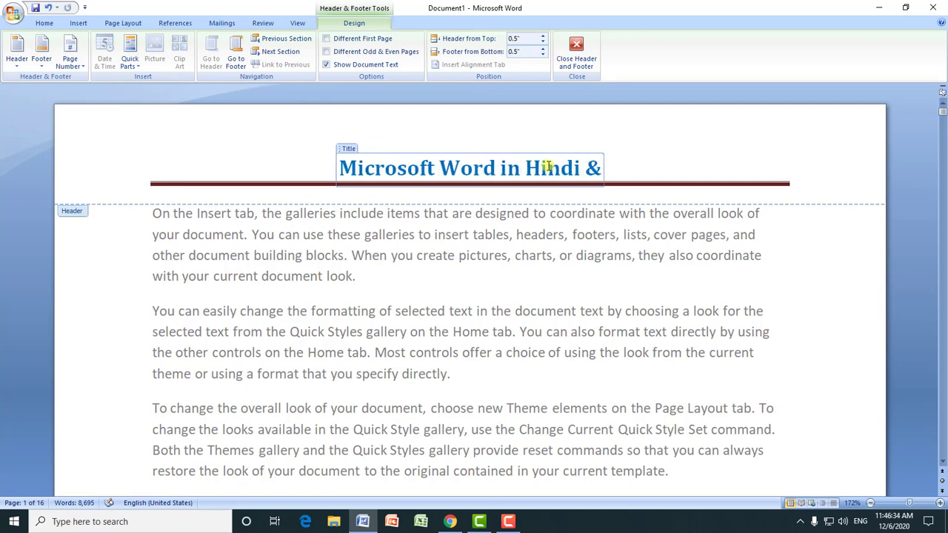
{"action": "type", "text": " Urdu"}
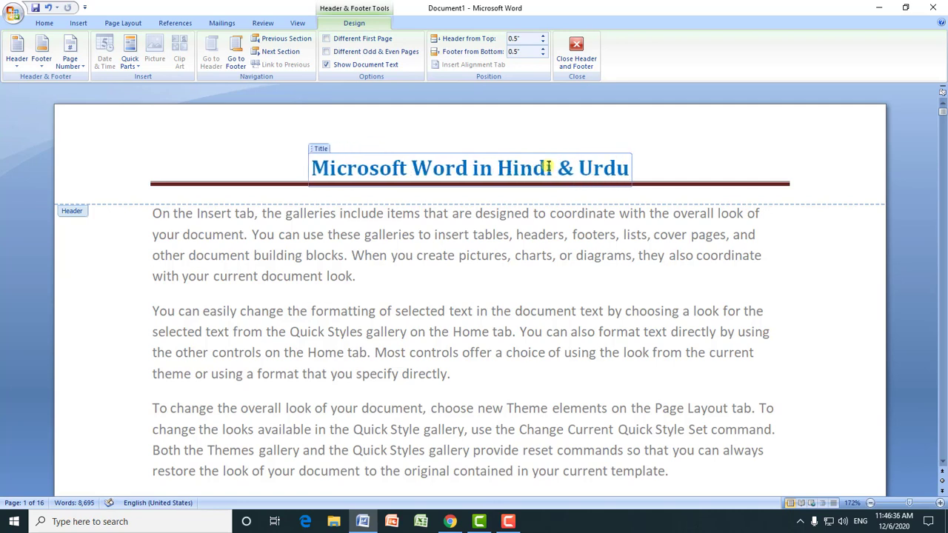
{"action": "left_click", "coordinate": [871, 503]}
{"action": "left_click", "coordinate": [871, 503]}
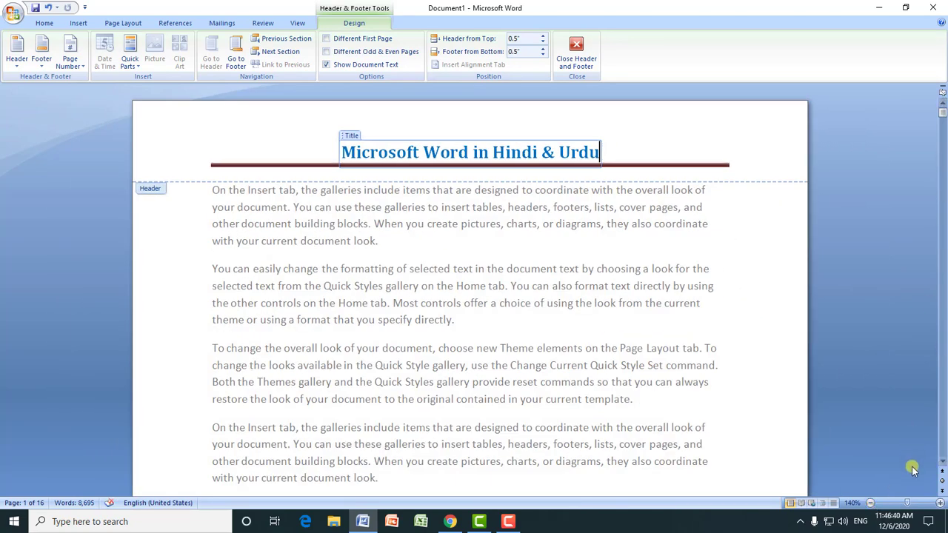
{"action": "left_click", "coordinate": [898, 504]}
{"action": "left_click_drag", "start_coordinate": [898, 504], "coordinate": [892, 503]}
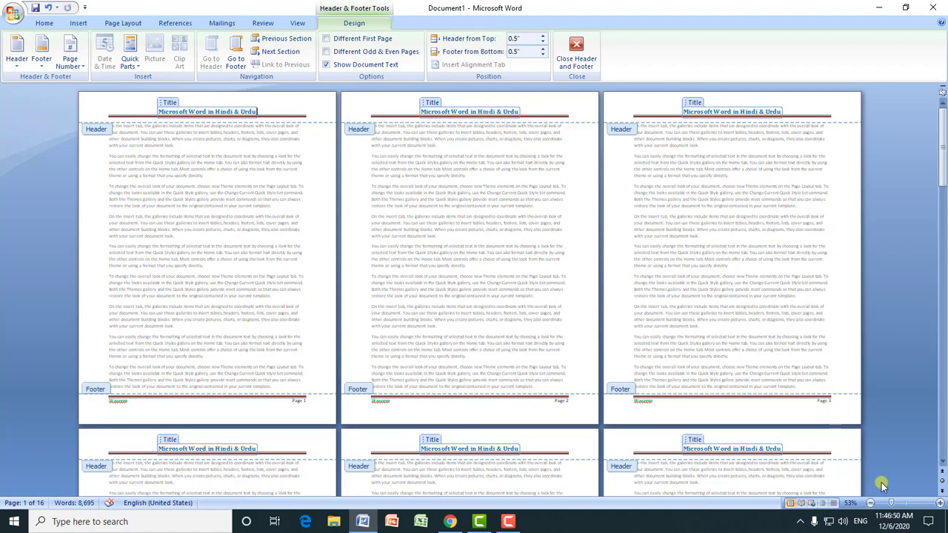
{"action": "left_click_drag", "start_coordinate": [892, 504], "coordinate": [911, 504]}
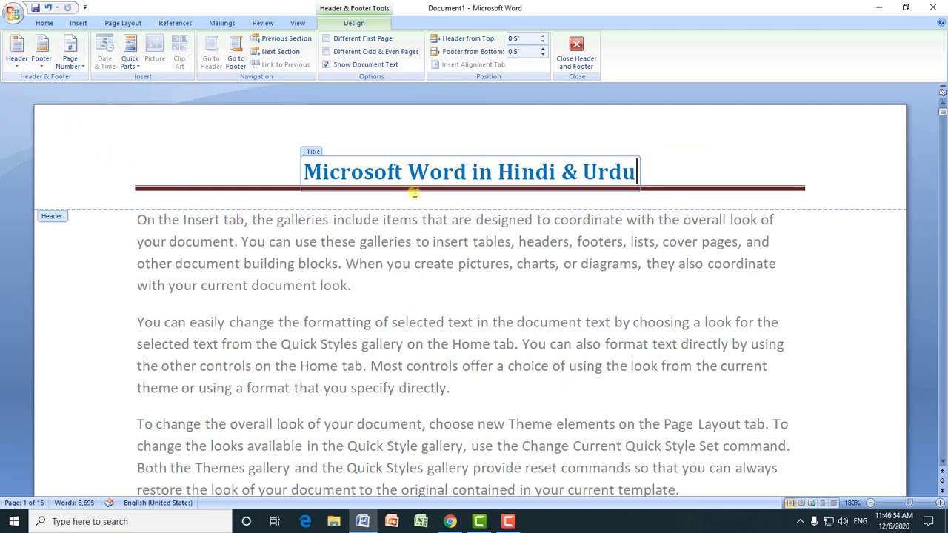
- Insert the red Austere (Even Page) header with the title MICROSOFT WORD IN HINDI & URDU
{"action": "left_click", "coordinate": [17, 66]}
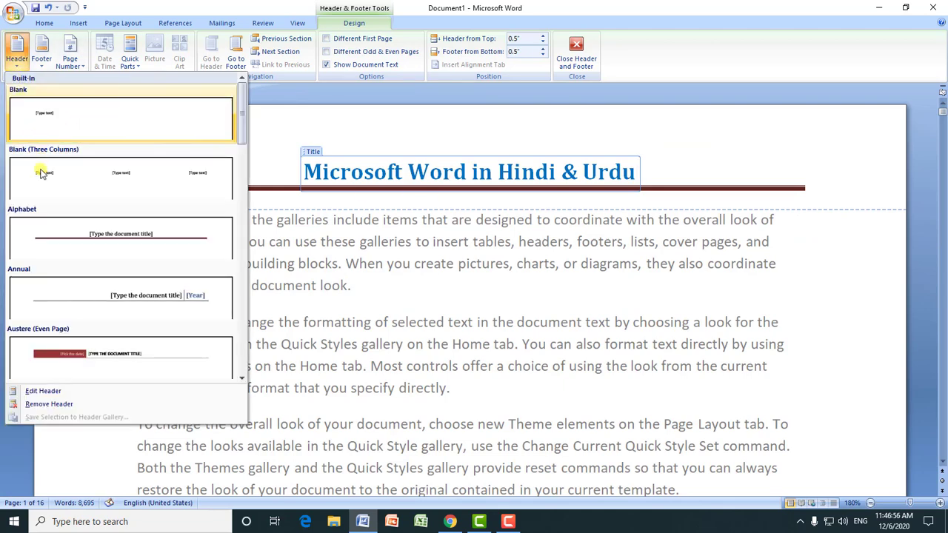
{"action": "left_click", "coordinate": [124, 356]}
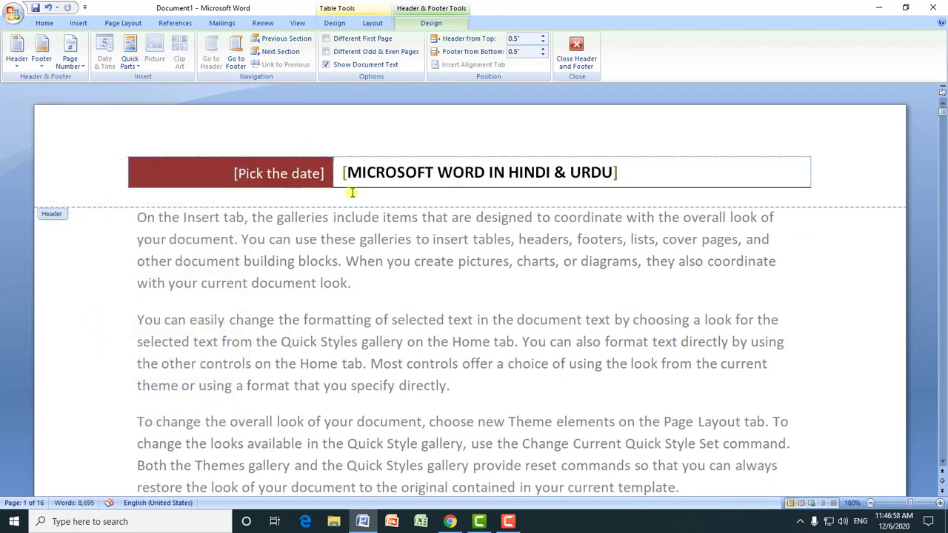
{"action": "left_click", "coordinate": [480, 175]}
- Browse the footer designs without choosing one, then move to the page footer
{"action": "left_click", "coordinate": [46, 69]}
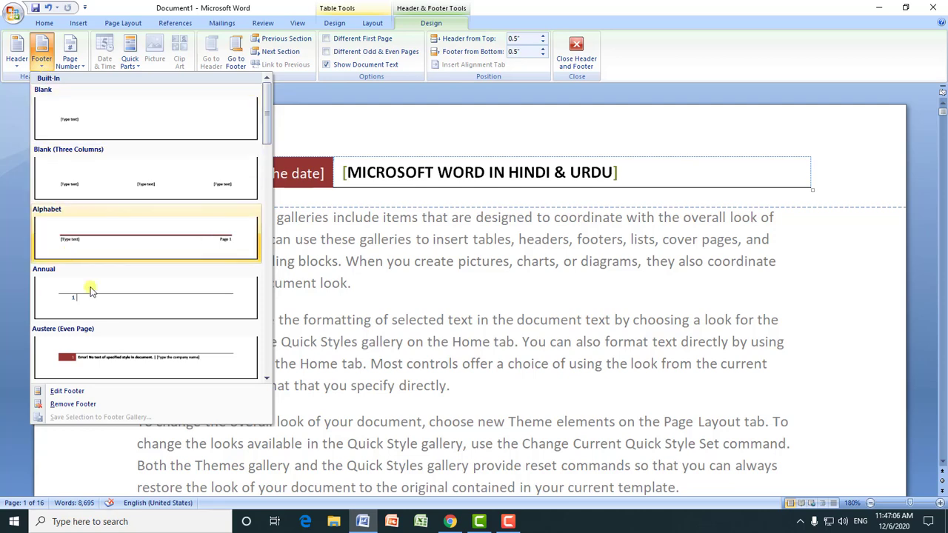
{"action": "left_click", "coordinate": [397, 166]}
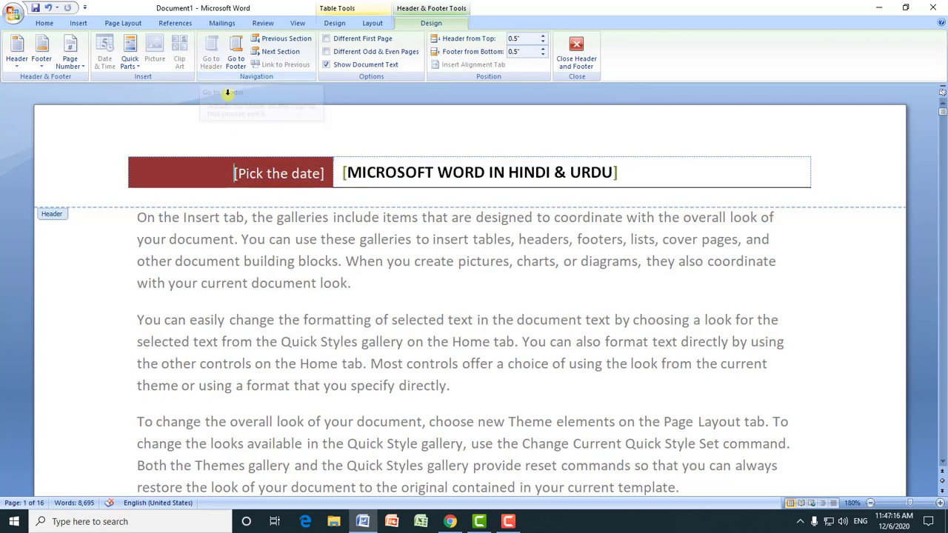
{"action": "left_click", "coordinate": [235, 62]}
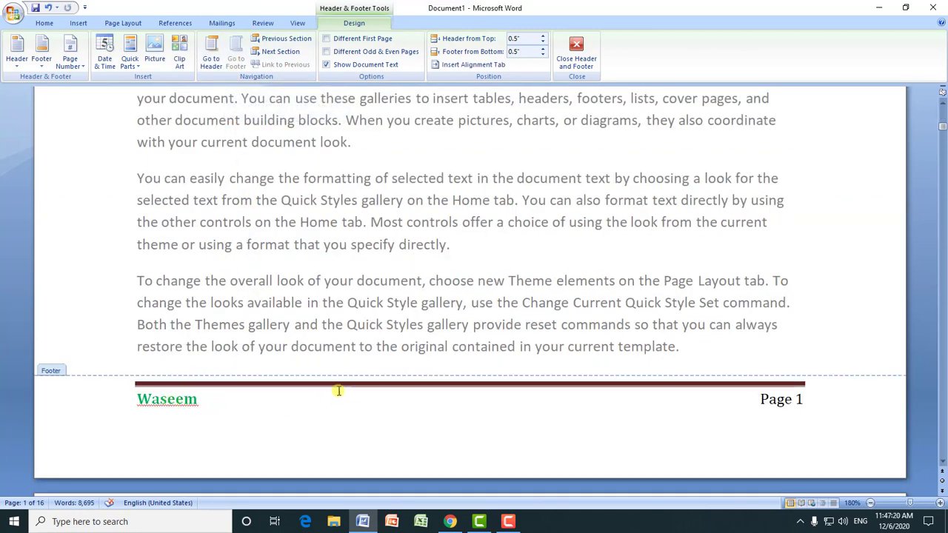
- Replace the footer with the red Austere (Even Page) page-number design and select its company-name placeholder
{"action": "left_click", "coordinate": [43, 68]}
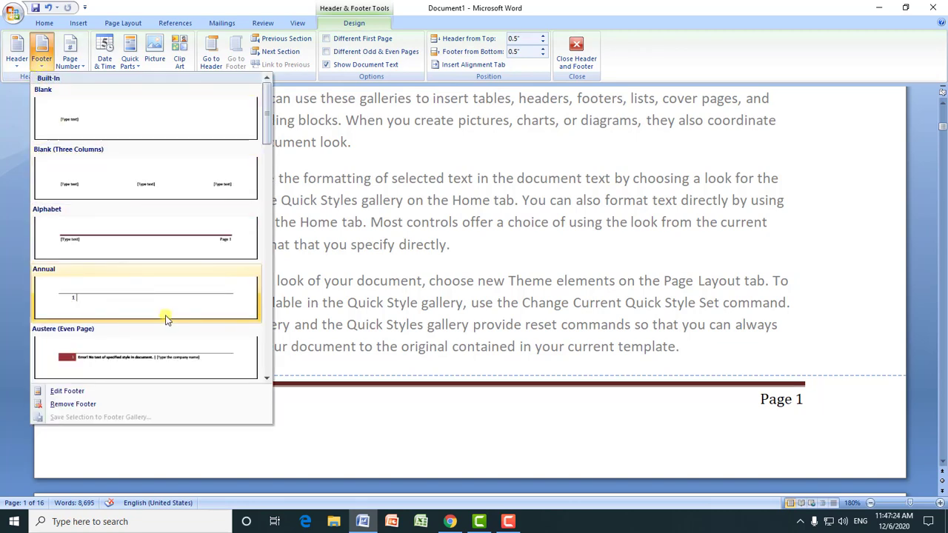
{"action": "left_click", "coordinate": [112, 358]}
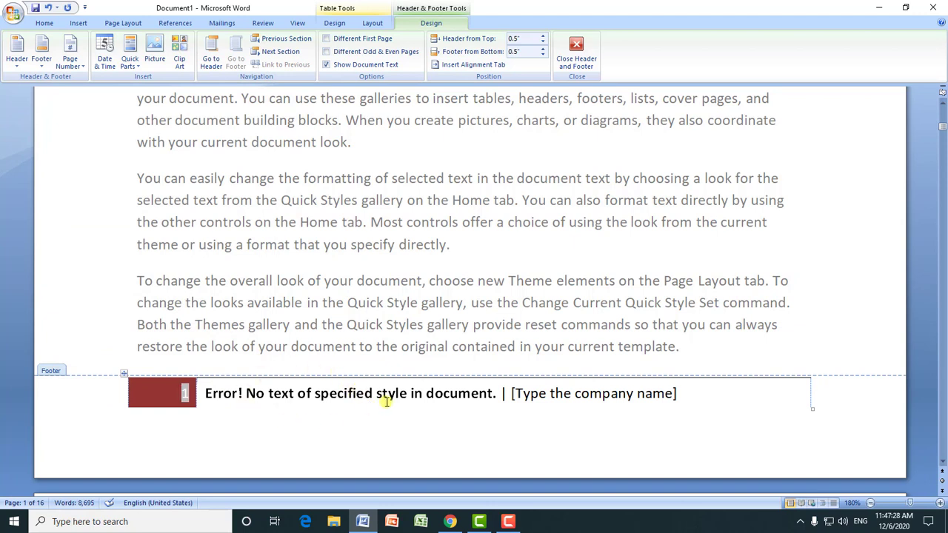
{"action": "left_click", "coordinate": [534, 397]}
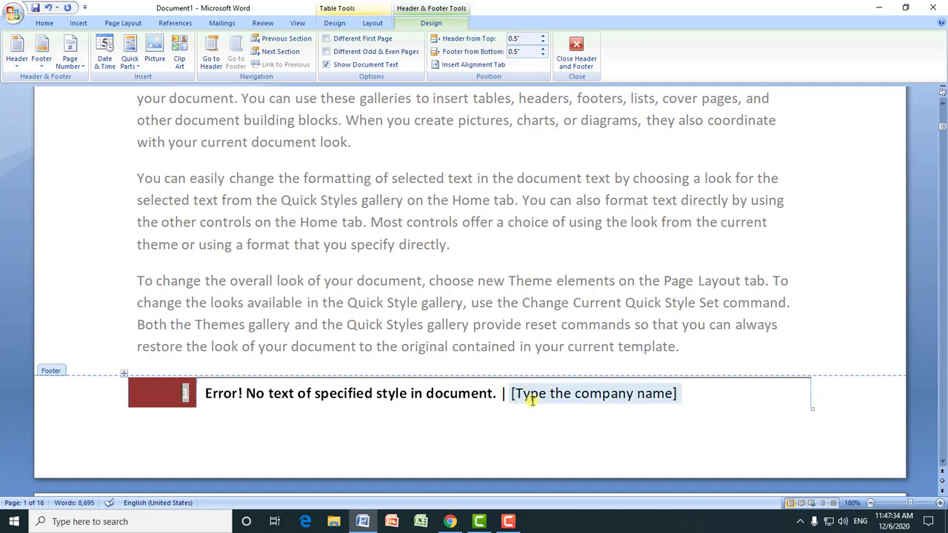
- Select the end of the footer's error text, then scroll back to the top
{"action": "left_click", "coordinate": [486, 396]}
{"action": "left_click_drag", "start_coordinate": [485, 396], "coordinate": [364, 398]}
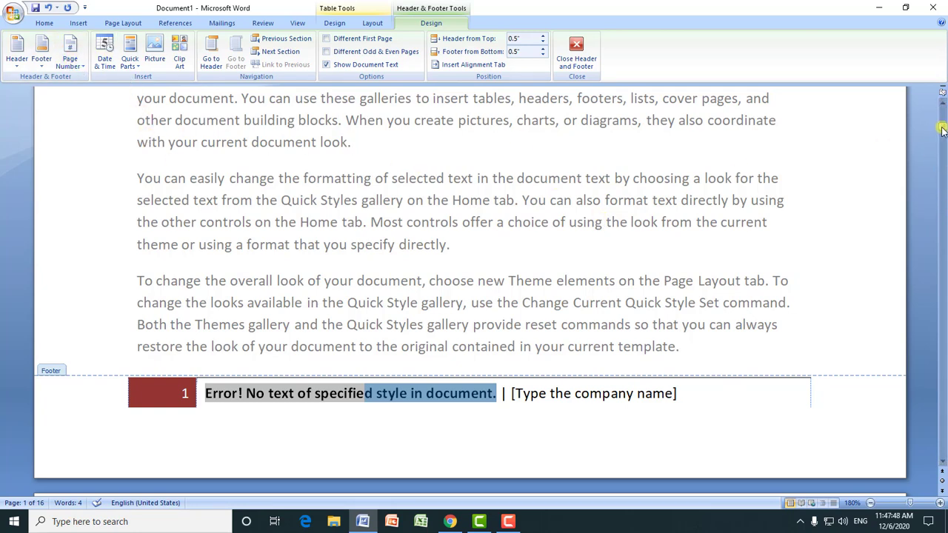
{"action": "left_click_drag", "start_coordinate": [943, 127], "coordinate": [943, 108]}
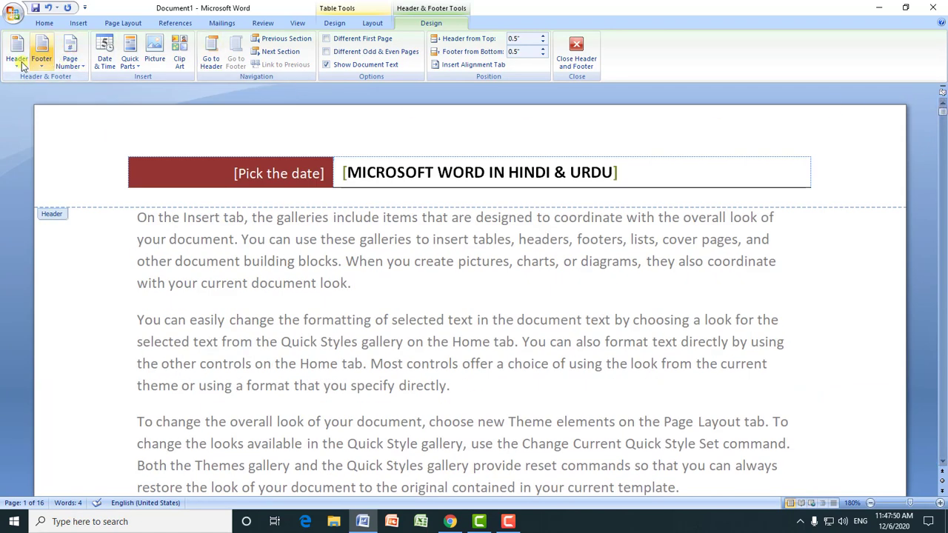
- Remove the header and then the footer from the document
{"action": "left_click", "coordinate": [20, 64]}
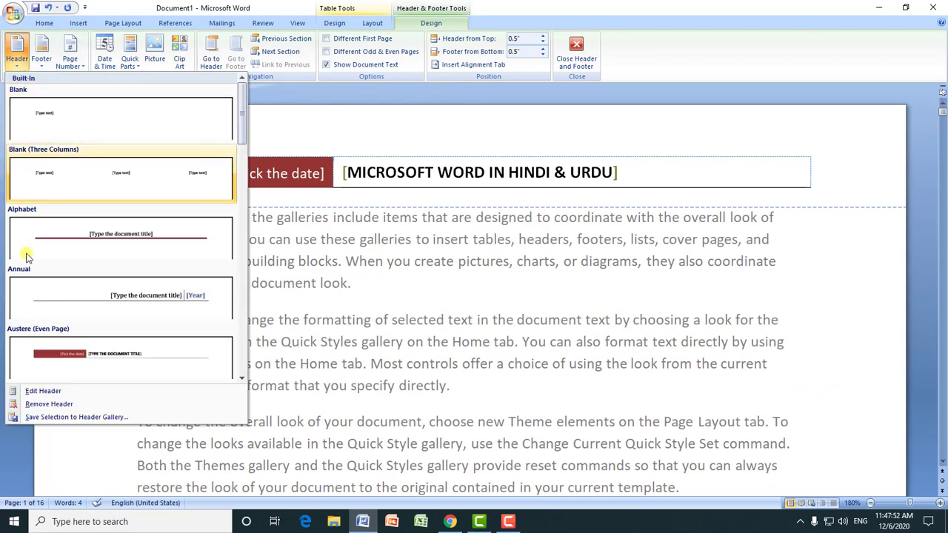
{"action": "left_click", "coordinate": [64, 407]}
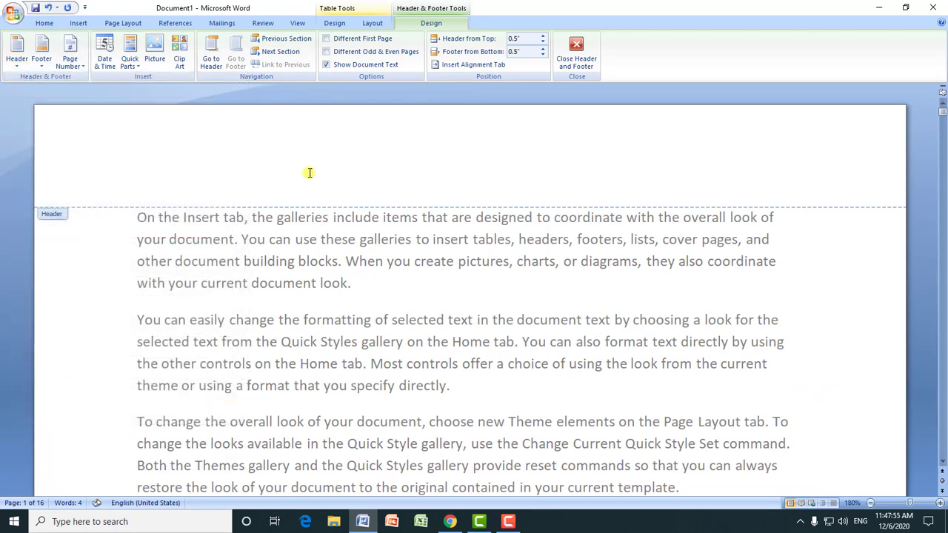
{"action": "left_click", "coordinate": [41, 64]}
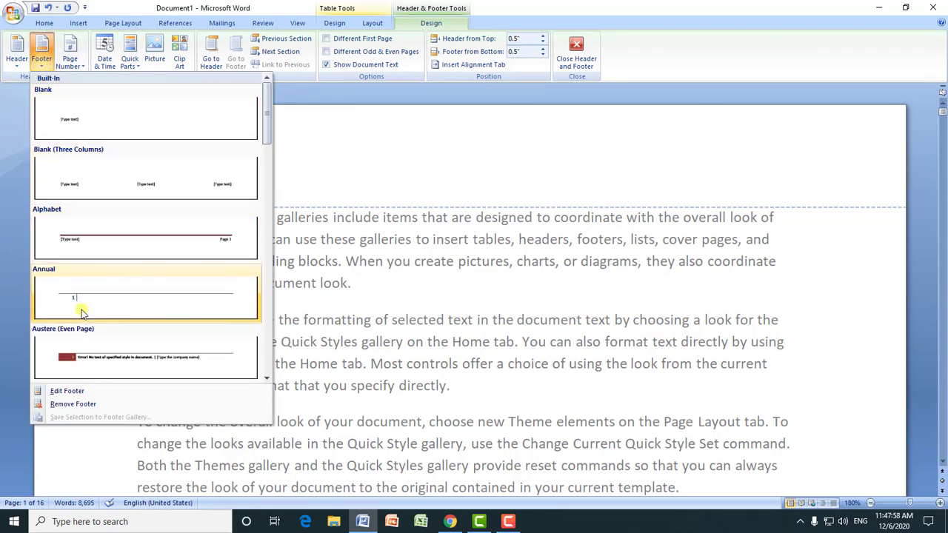
{"action": "left_click", "coordinate": [73, 404]}
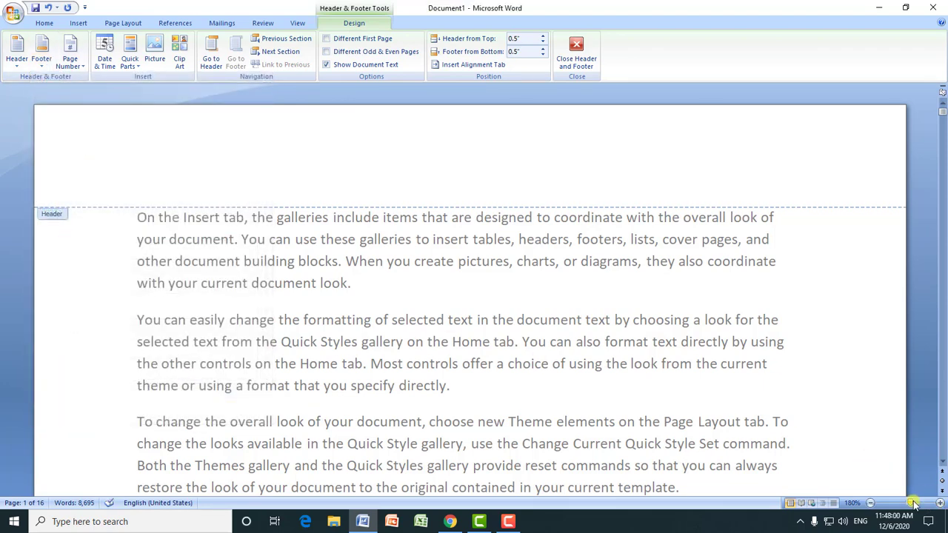
- Zoom out to see several pages, zoom back in, and show the Top of Page number designs
{"action": "left_click_drag", "start_coordinate": [910, 503], "coordinate": [892, 503]}
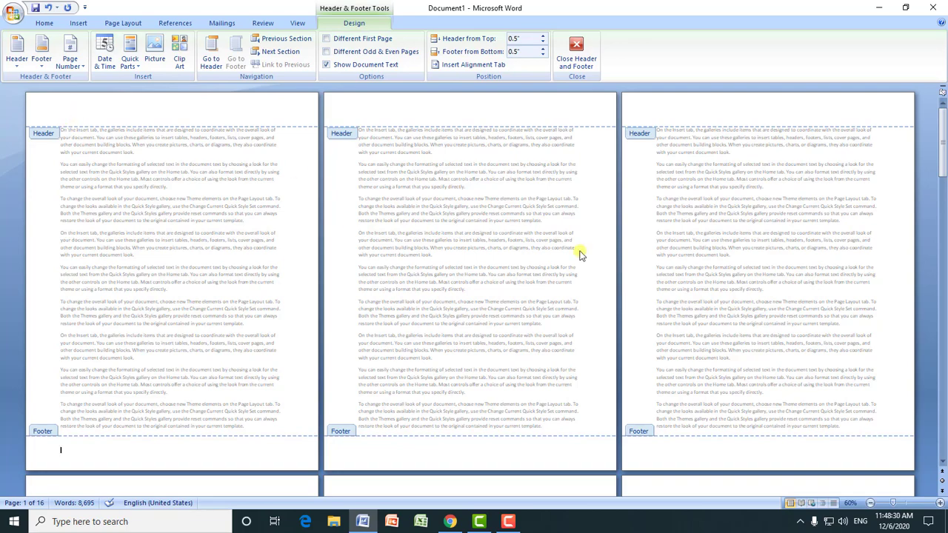
{"action": "left_click_drag", "start_coordinate": [895, 505], "coordinate": [910, 503]}
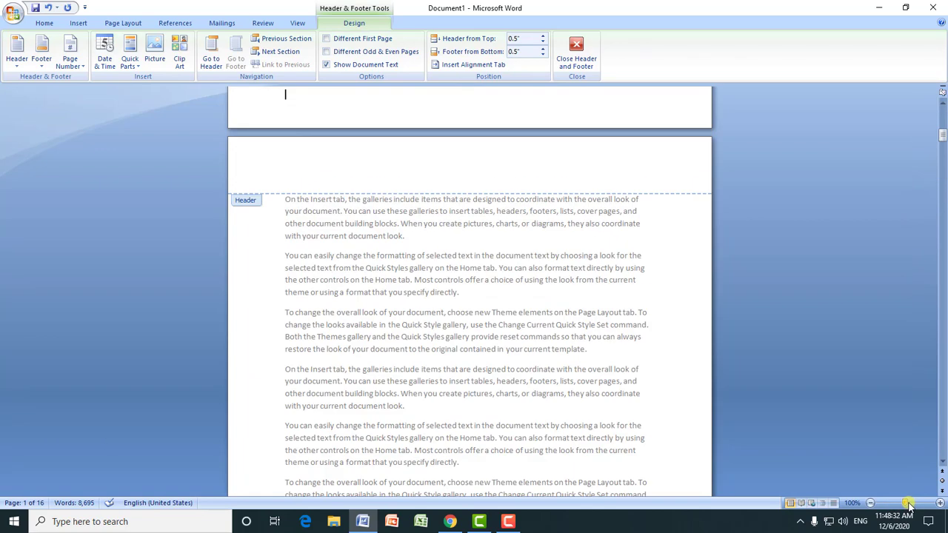
{"action": "left_click", "coordinate": [80, 70]}
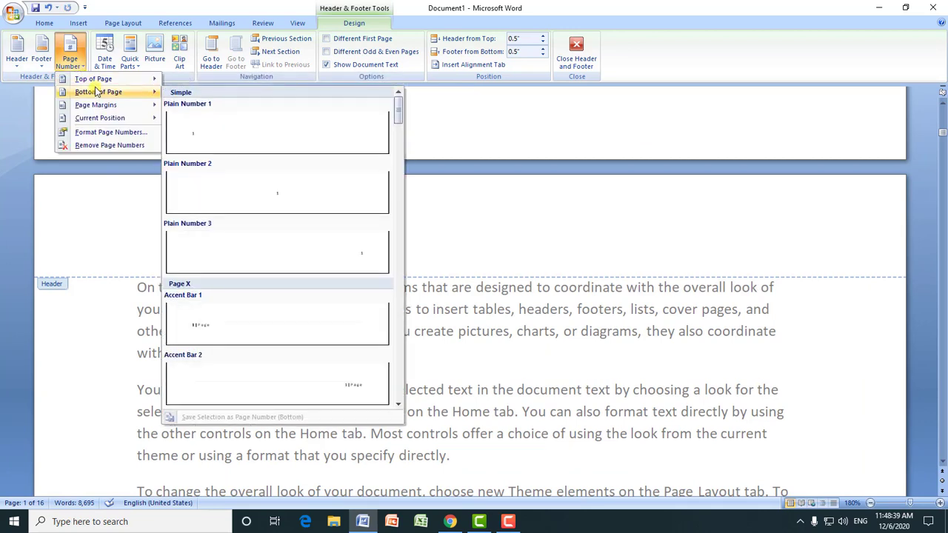
{"action": "mouse_move", "coordinate": [93, 78]}
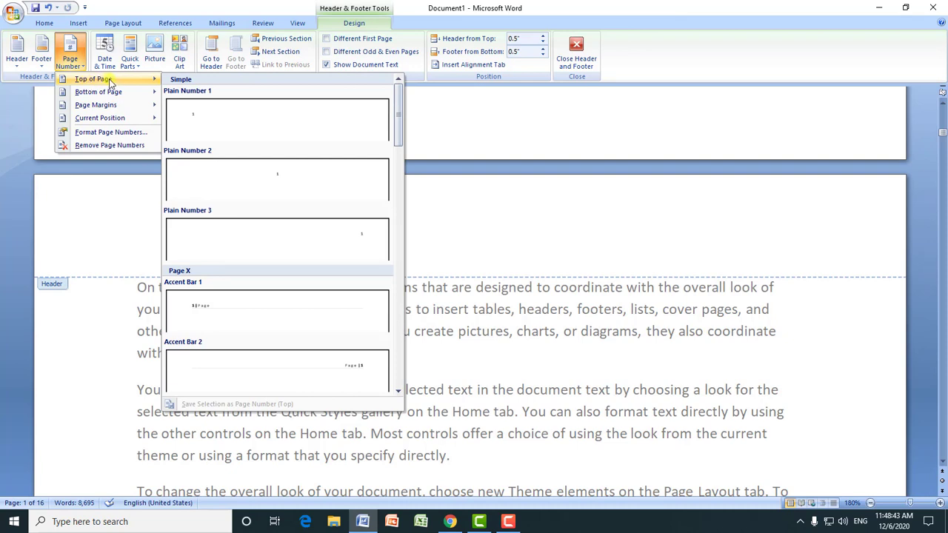
- Add the Brackets 2 page number at the top of every page and zoom out to compare pages
{"action": "left_click_drag", "start_coordinate": [398, 106], "coordinate": [399, 199]}
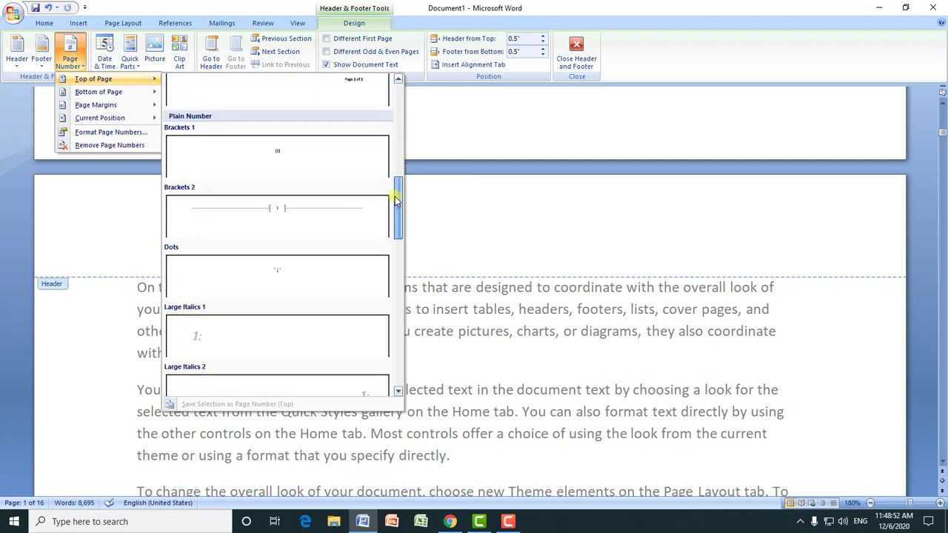
{"action": "left_click", "coordinate": [272, 221]}
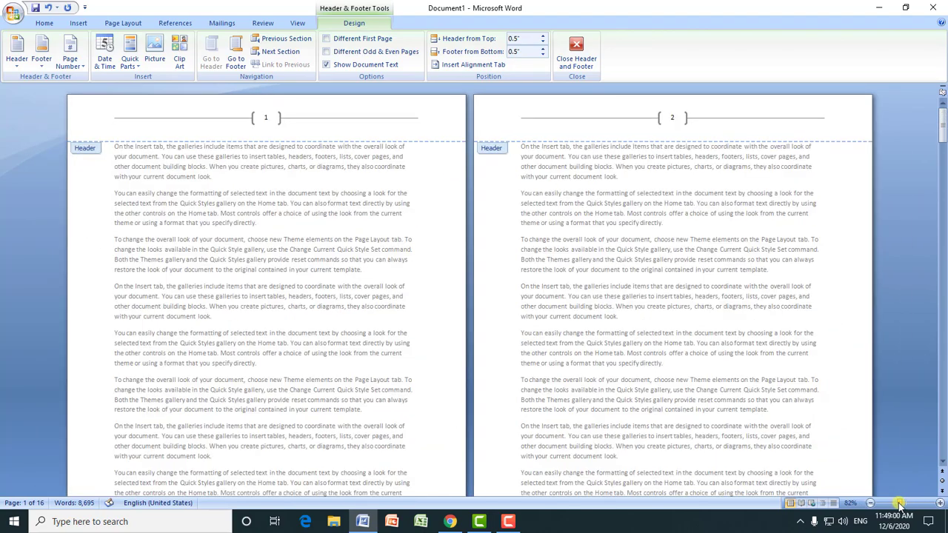
{"action": "mouse_move", "coordinate": [911, 504]}
{"action": "left_mouse_down"}
{"action": "mouse_move", "coordinate": [886, 505]}
{"action": "mouse_move", "coordinate": [913, 503]}
{"action": "left_mouse_up"}
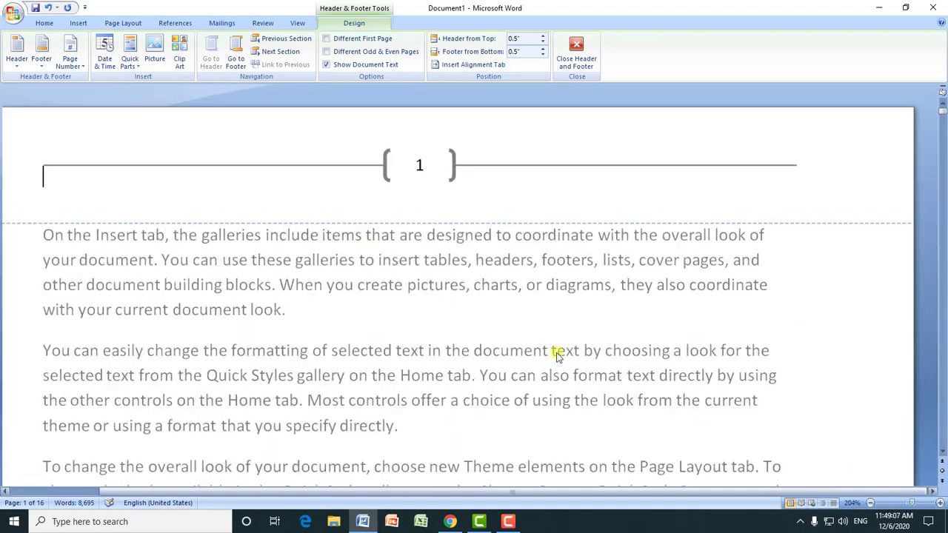
{"action": "left_click", "coordinate": [70, 63]}
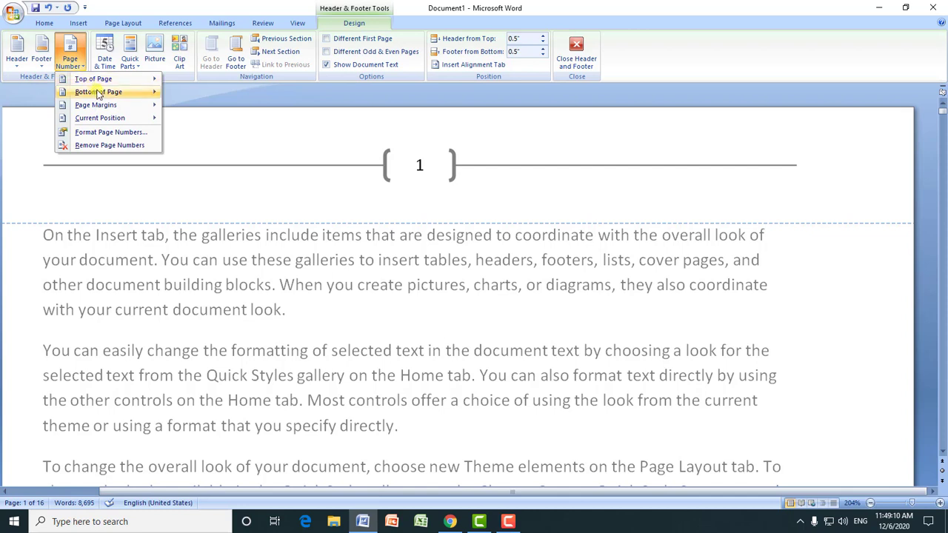
{"action": "mouse_move", "coordinate": [99, 92]}
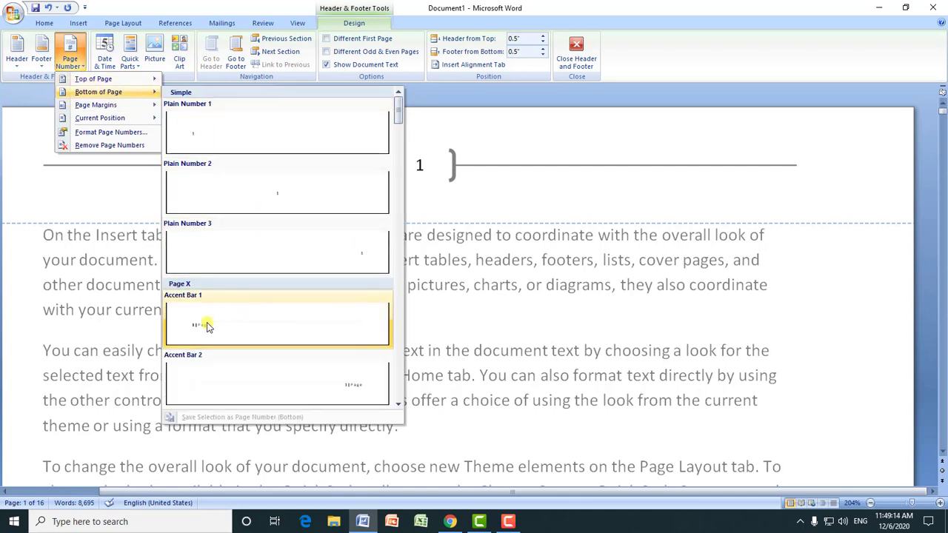
- Close the page-number options without changes and zoom the page back to 100%
{"action": "left_click", "coordinate": [90, 263]}
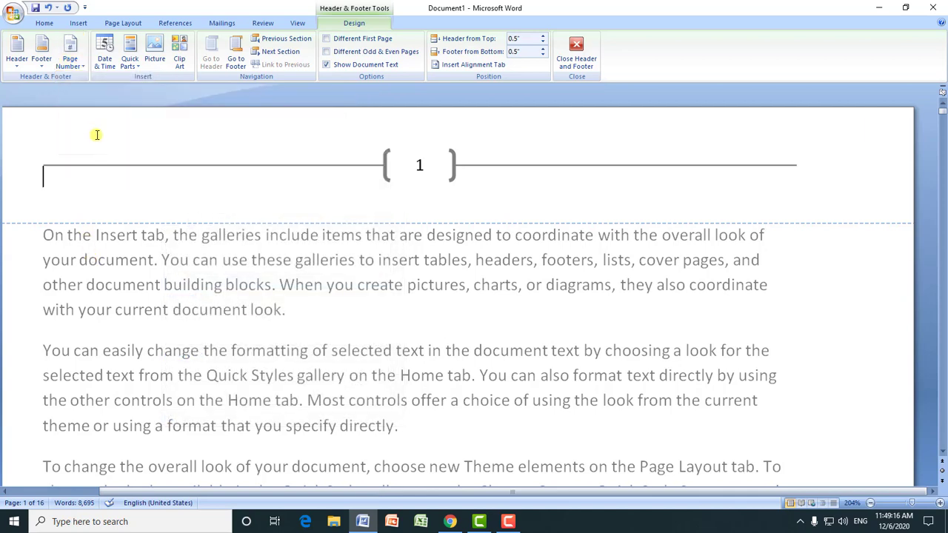
{"action": "left_click", "coordinate": [70, 57]}
{"action": "mouse_move", "coordinate": [96, 104]}
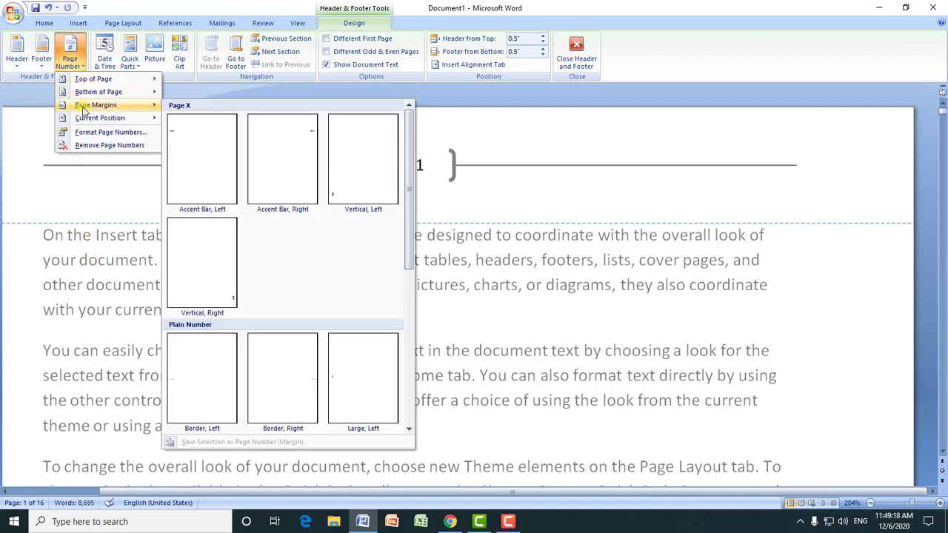
{"action": "left_click", "coordinate": [627, 346]}
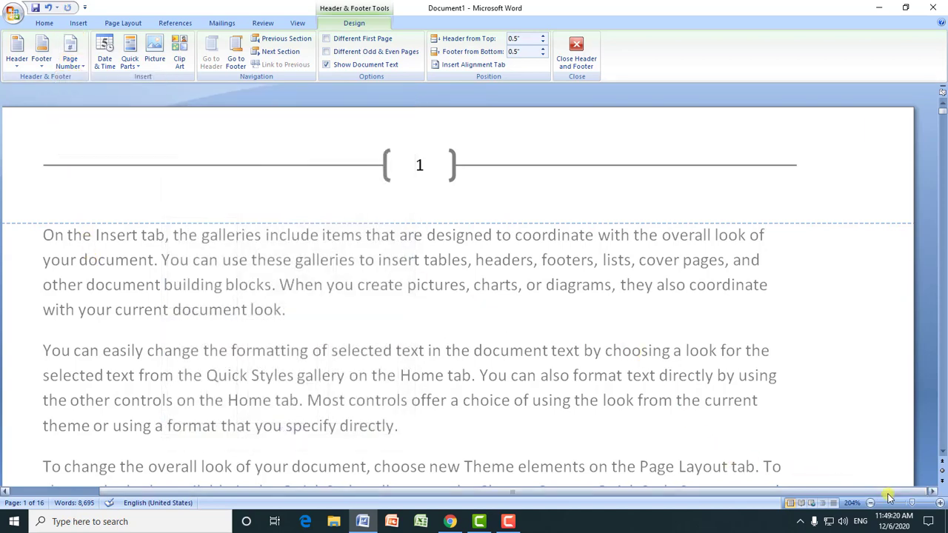
{"action": "left_click_drag", "start_coordinate": [909, 506], "coordinate": [905, 504]}
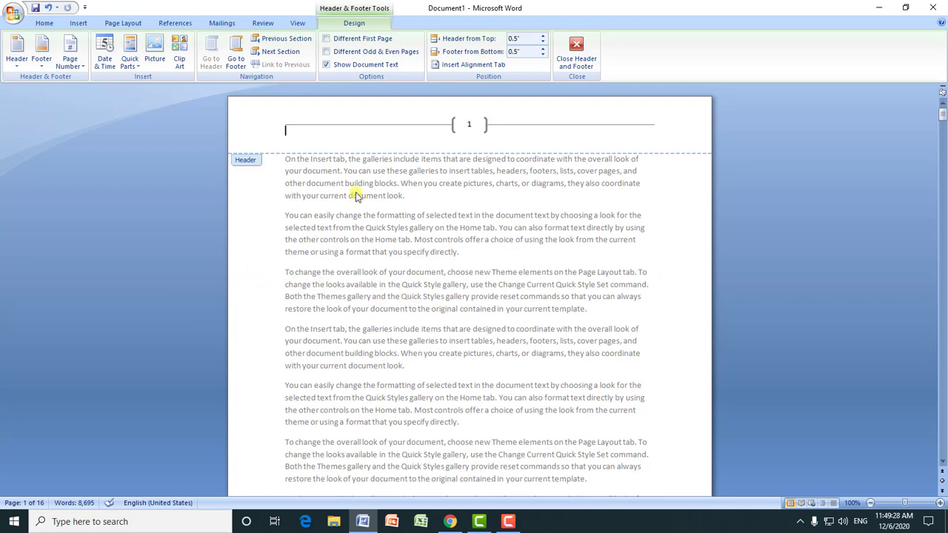
- Try an Accent Bar margin page number on the right, then left, then remove all page numbers
{"action": "left_click", "coordinate": [72, 66]}
{"action": "mouse_move", "coordinate": [96, 105]}
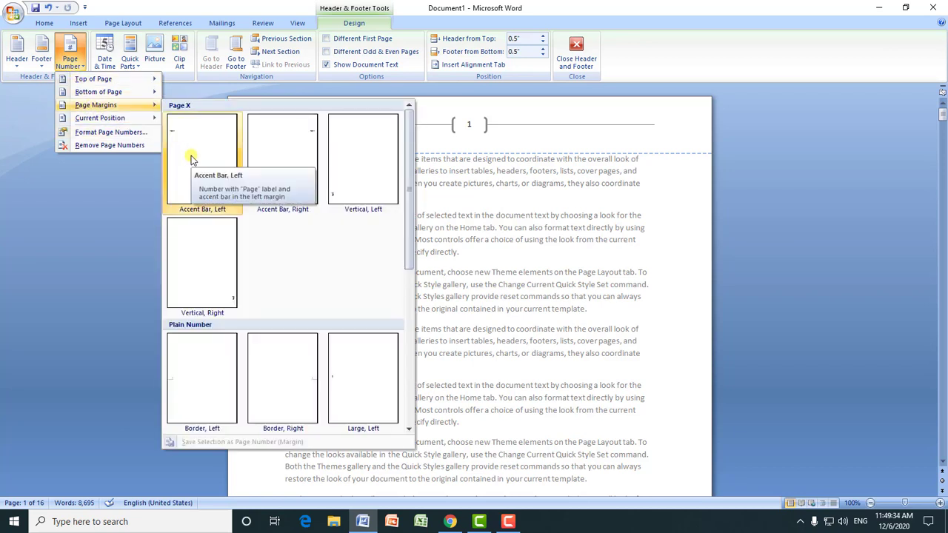
{"action": "left_click", "coordinate": [270, 156]}
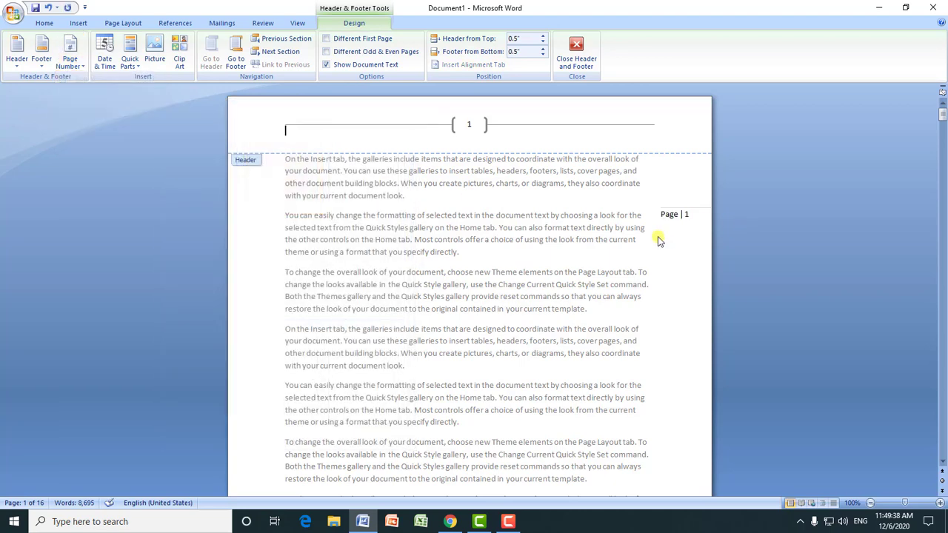
{"action": "left_click", "coordinate": [77, 59]}
{"action": "mouse_move", "coordinate": [95, 104]}
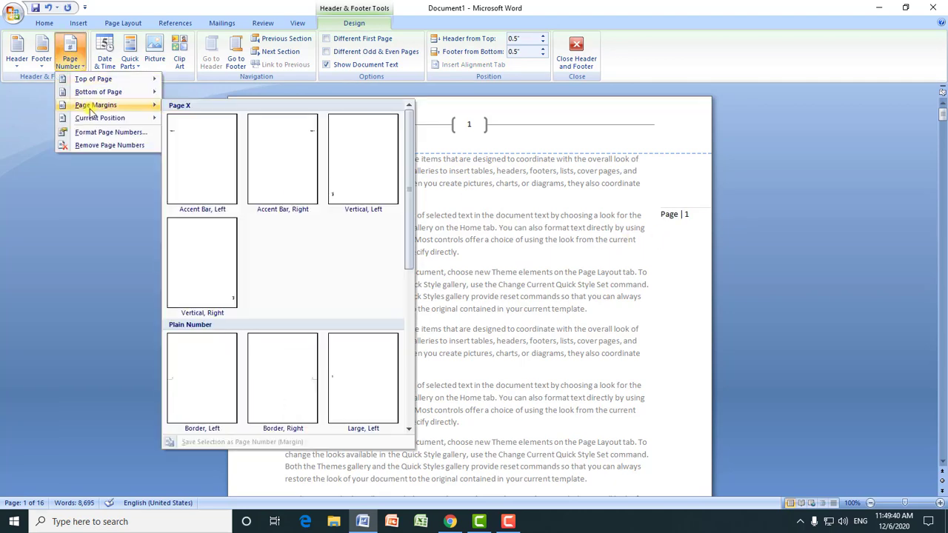
{"action": "left_click", "coordinate": [194, 142]}
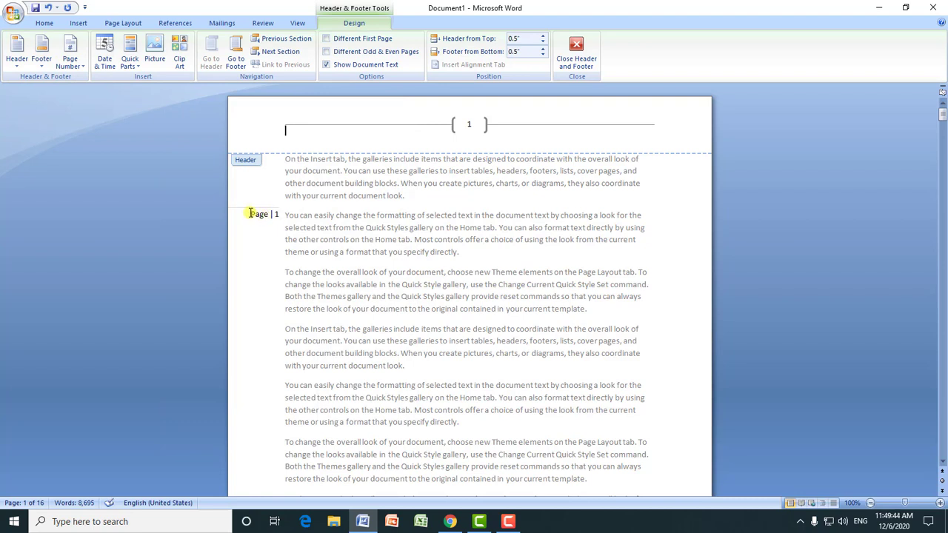
{"action": "left_click", "coordinate": [71, 63]}
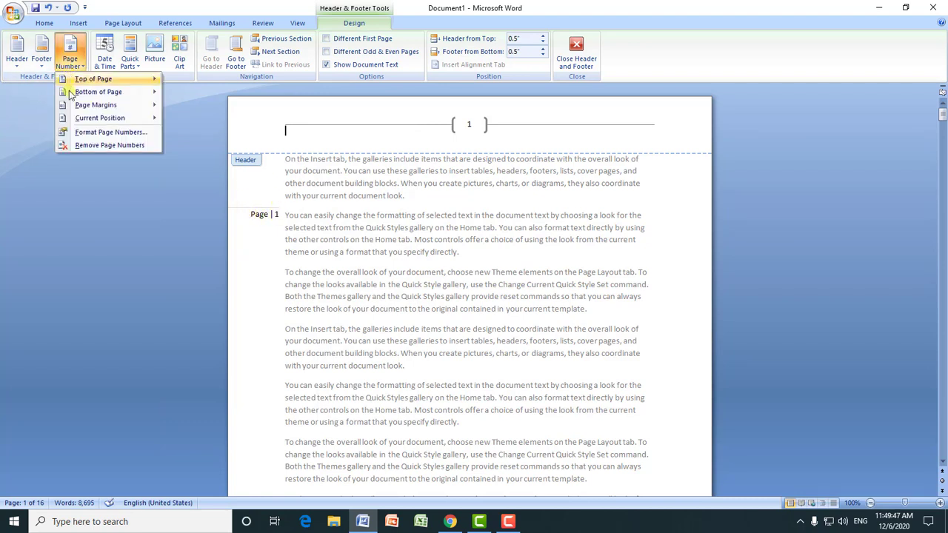
{"action": "left_click", "coordinate": [86, 147]}
- Adjust the zoom, then put MS Word in the header and start a new line beneath it
{"action": "left_click", "coordinate": [872, 503]}
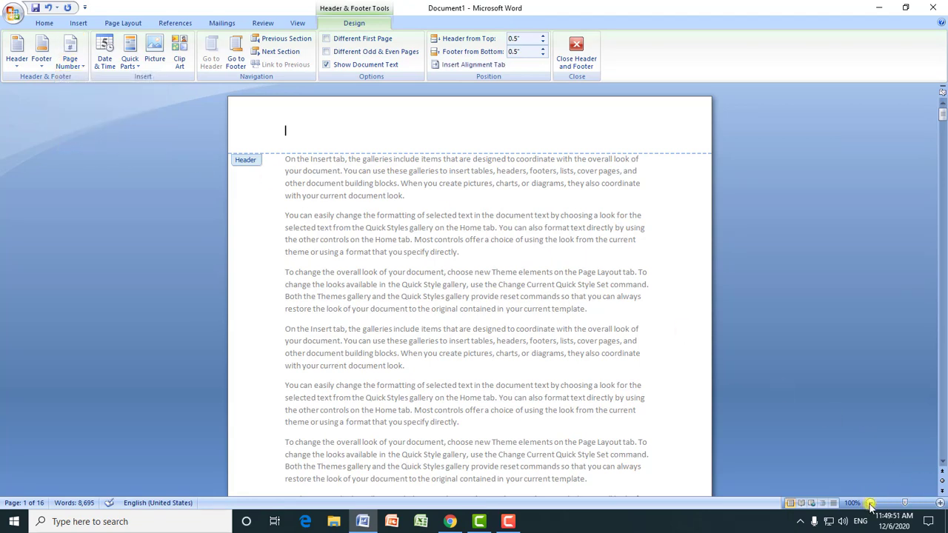
{"action": "left_click", "coordinate": [872, 503]}
{"action": "left_click", "coordinate": [871, 503]}
{"action": "left_click", "coordinate": [871, 504]}
{"action": "left_click", "coordinate": [939, 503]}
{"action": "left_click", "coordinate": [939, 503]}
{"action": "left_click", "coordinate": [939, 503]}
{"action": "left_click", "coordinate": [939, 503]}
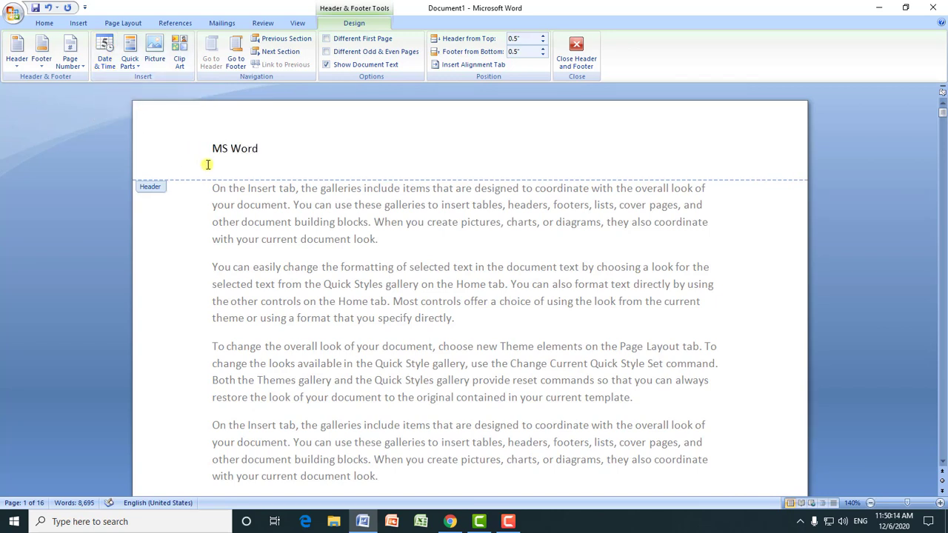
{"action": "key", "text": "Return"}
- Insert the date as 'Sunday, December 6, 2020' on the second header line
{"action": "left_click", "coordinate": [96, 57]}
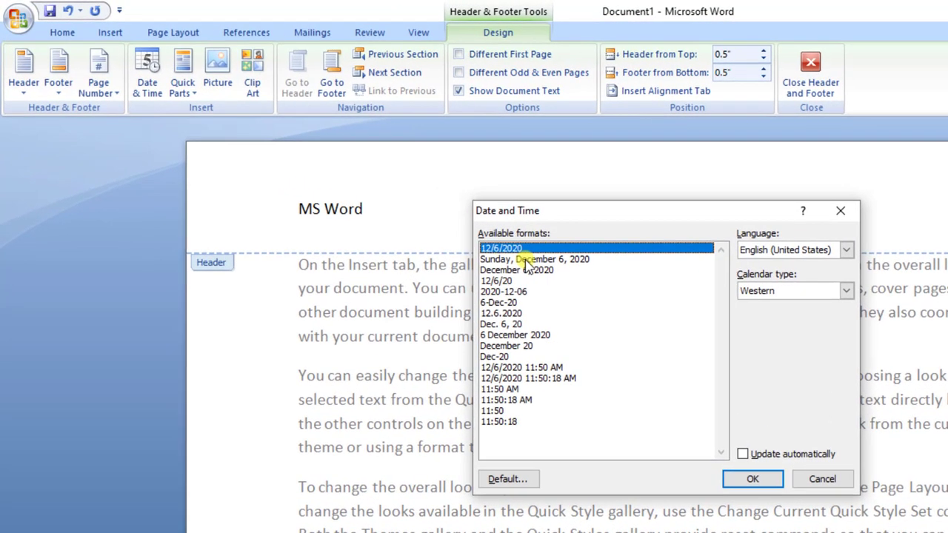
{"action": "left_click", "coordinate": [535, 260]}
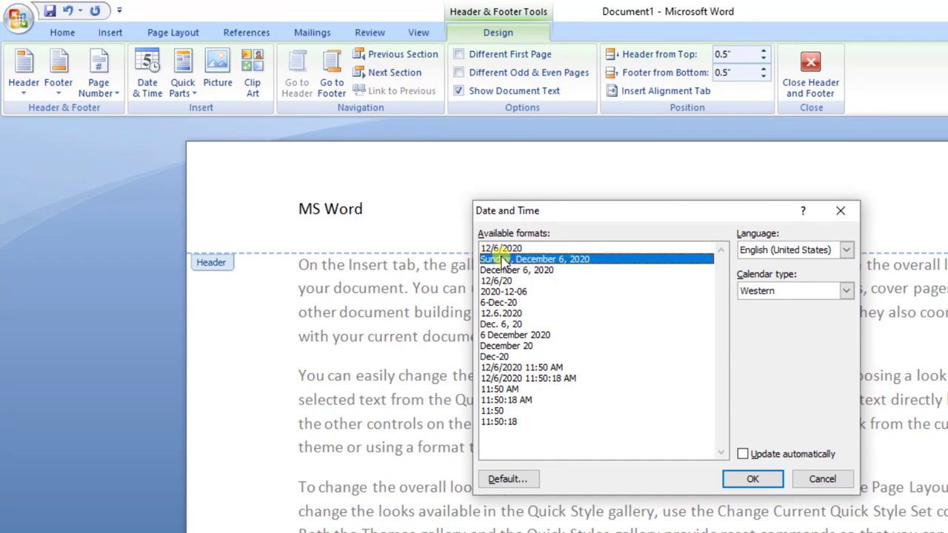
{"action": "left_click", "coordinate": [752, 480]}
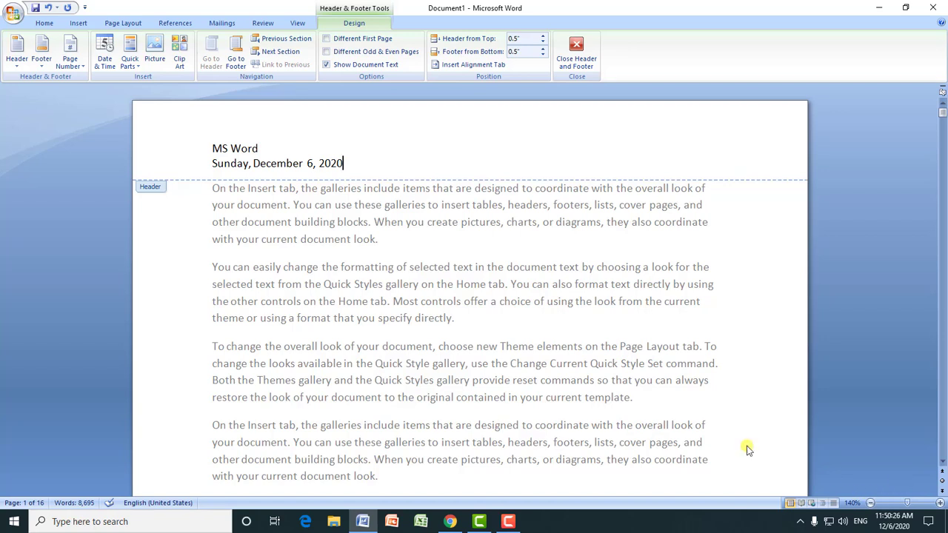
{"action": "left_click", "coordinate": [897, 503]}
- Select the MS Word and date lines in the header and delete them
{"action": "left_click_drag", "start_coordinate": [897, 503], "coordinate": [892, 504]}
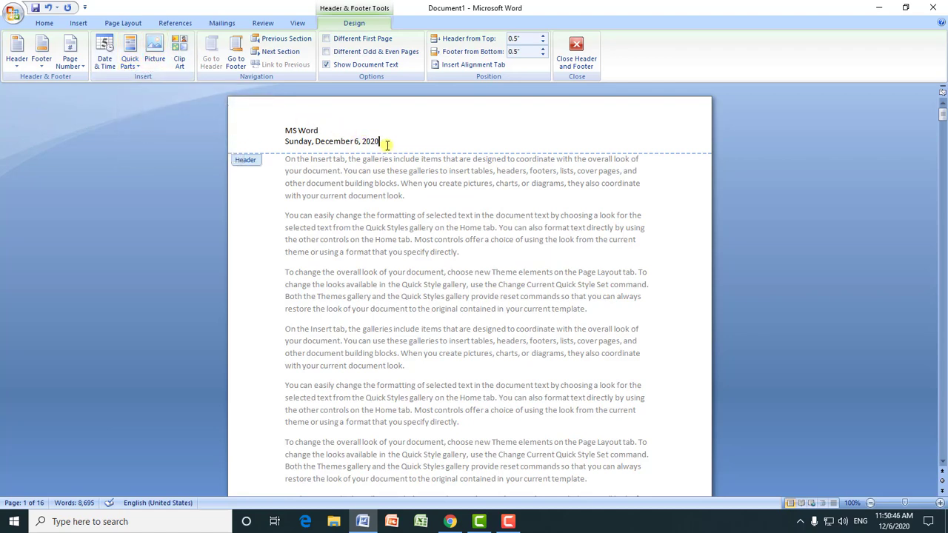
{"action": "left_click_drag", "start_coordinate": [383, 142], "coordinate": [286, 131]}
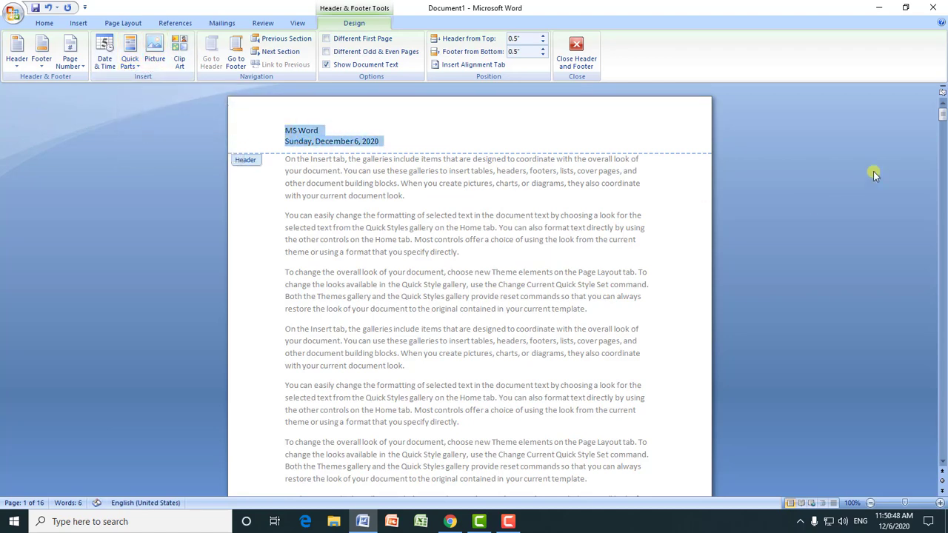
{"action": "mouse_move", "coordinate": [943, 113]}
{"action": "left_mouse_down"}
{"action": "mouse_move", "coordinate": [939, 249]}
{"action": "mouse_move", "coordinate": [939, 100]}
{"action": "left_mouse_up"}
{"action": "key", "text": "Delete"}
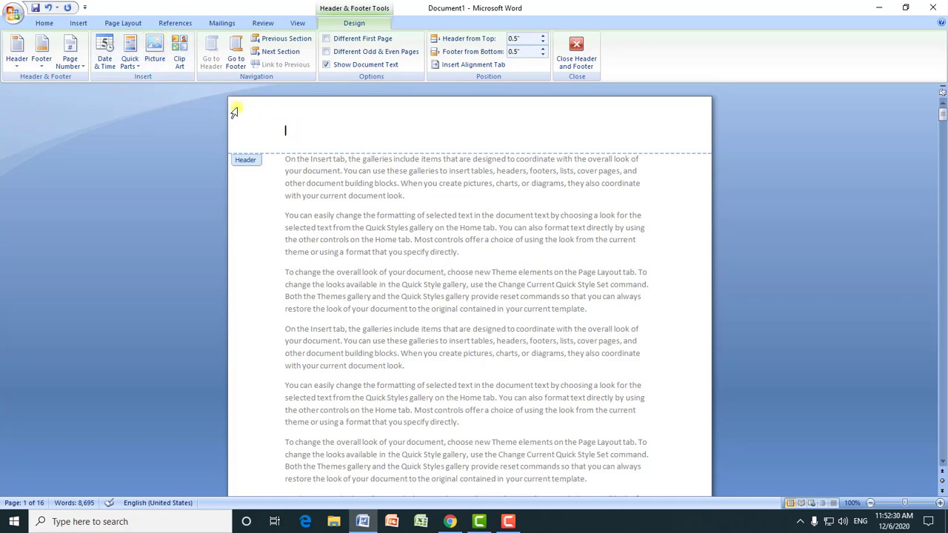
- Insert the 000 photo from the Wedding folder into the header and shrink it to 0.53" × 0.94"
{"action": "left_click", "coordinate": [155, 58]}
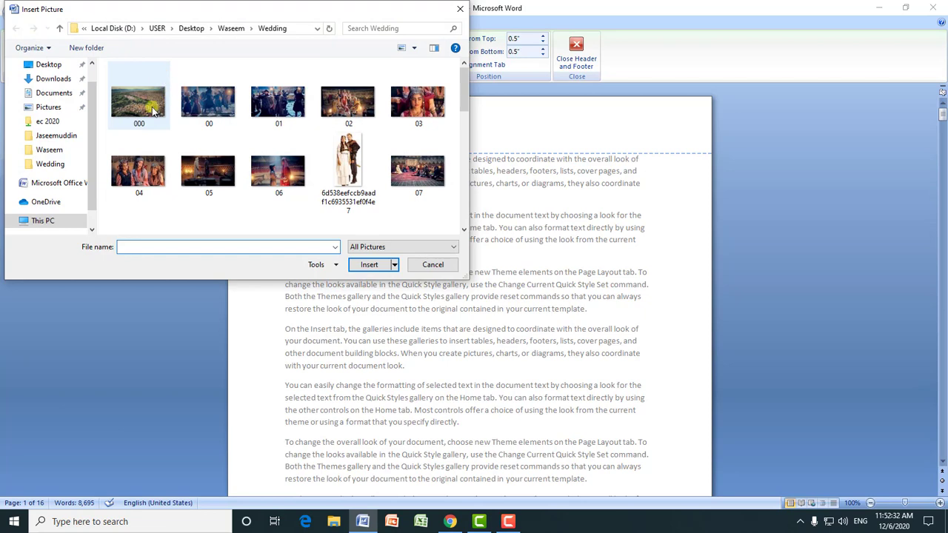
{"action": "left_click", "coordinate": [148, 109]}
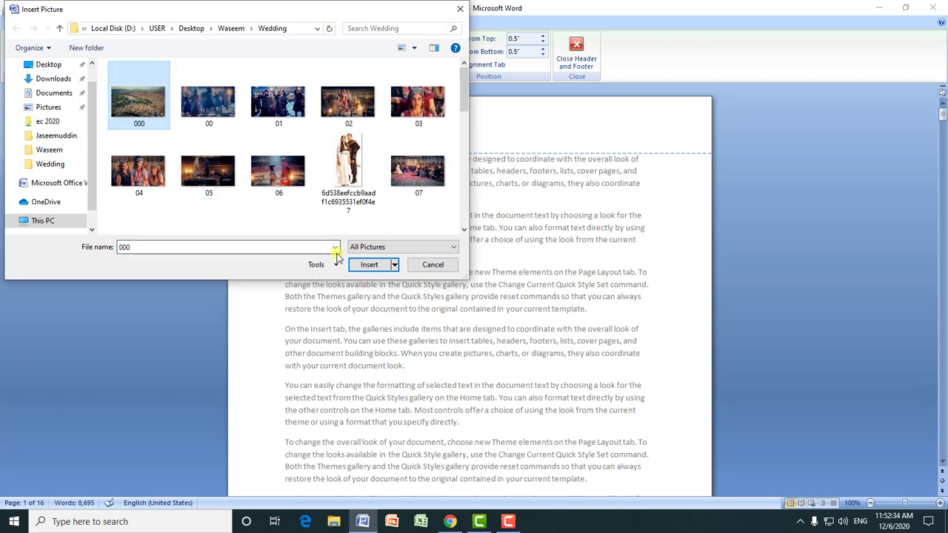
{"action": "left_click", "coordinate": [369, 265]}
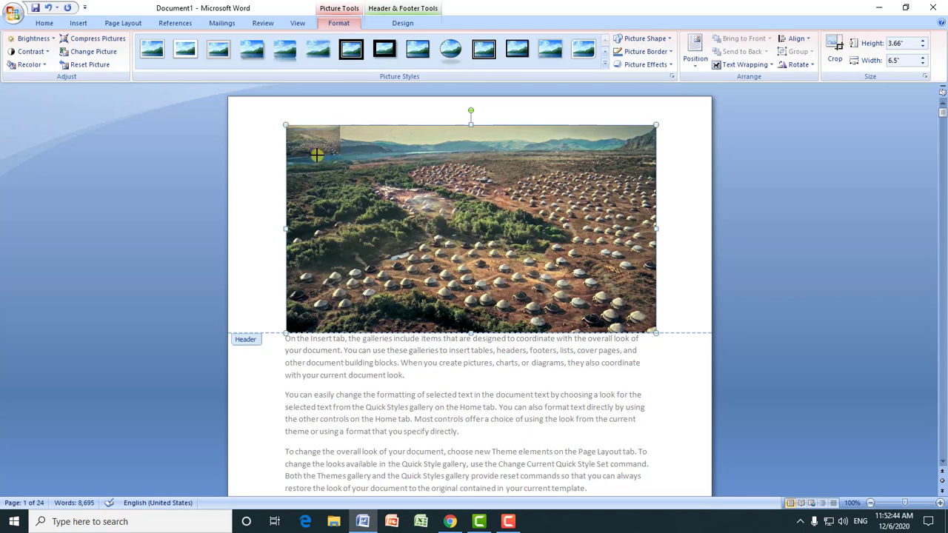
{"action": "left_click_drag", "start_coordinate": [317, 154], "coordinate": [317, 156]}
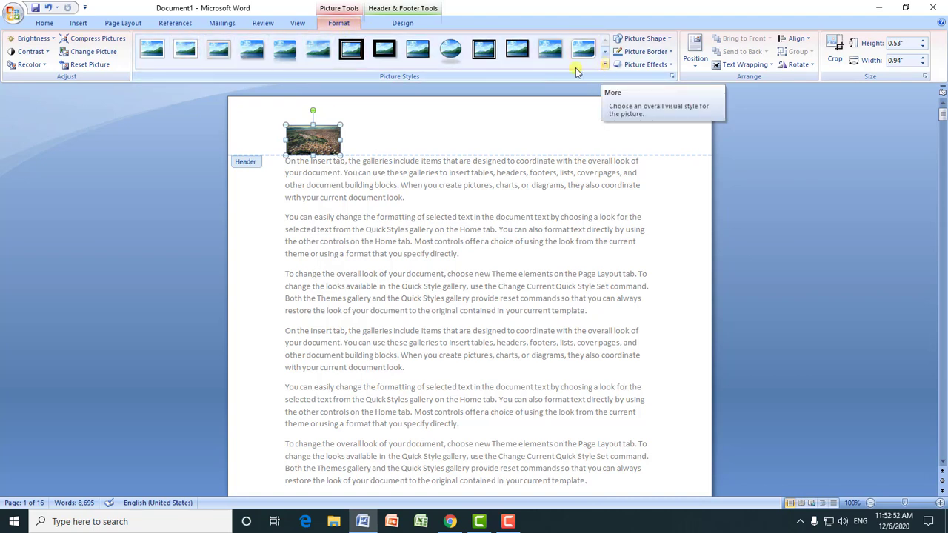
{"action": "left_click", "coordinate": [78, 23]}
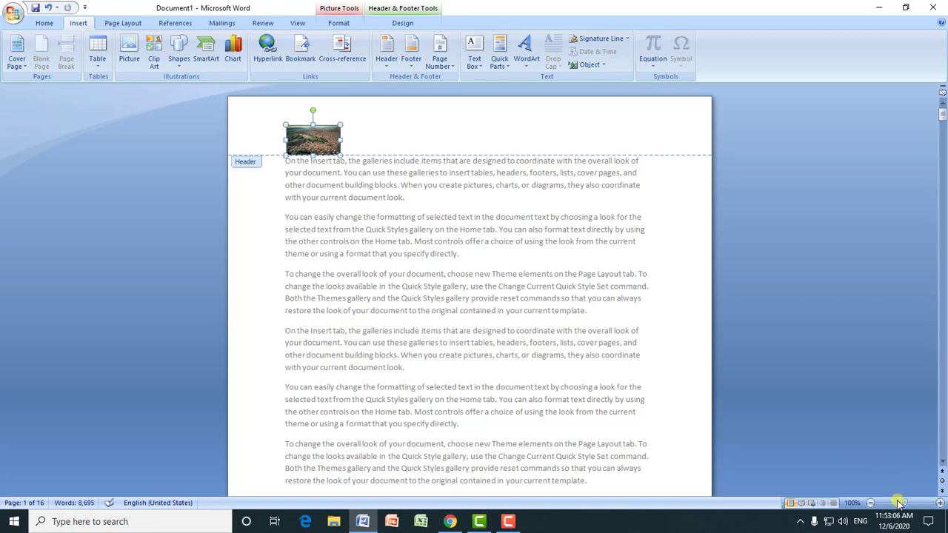
{"action": "left_click_drag", "start_coordinate": [903, 504], "coordinate": [878, 503]}
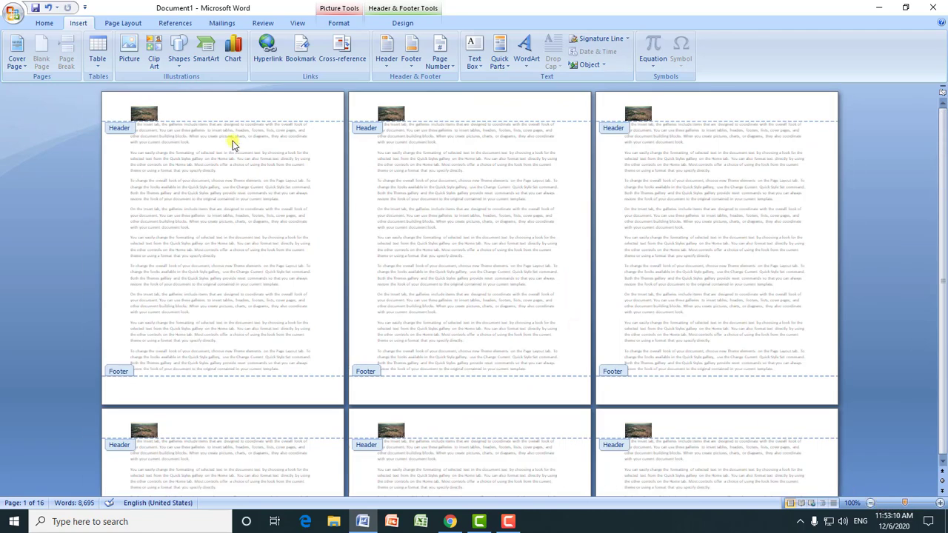
{"action": "scroll", "coordinate": [162, 126], "scroll_direction": "down", "scroll_amount": 5}
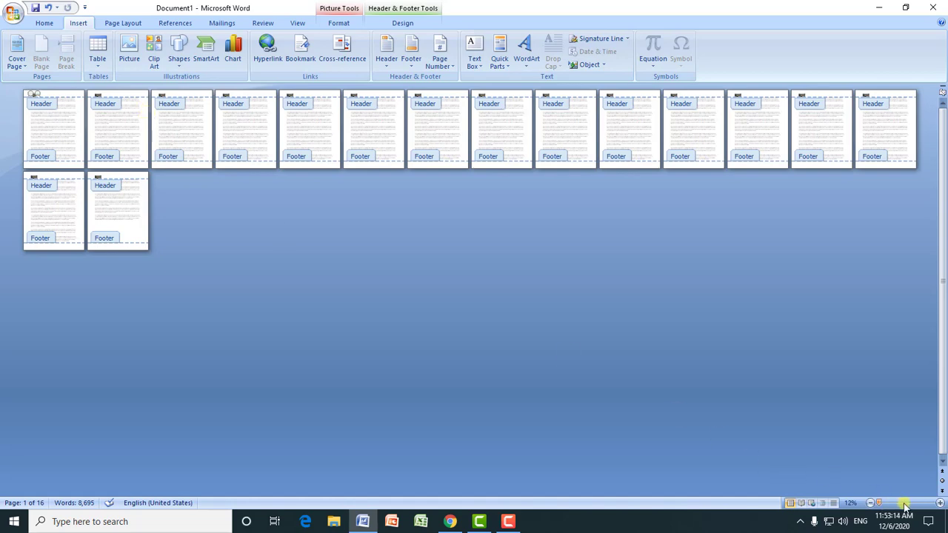
{"action": "mouse_move", "coordinate": [886, 505]}
{"action": "left_mouse_down"}
{"action": "mouse_move", "coordinate": [908, 504]}
{"action": "mouse_move", "coordinate": [366, 317]}
{"action": "left_mouse_up"}
{"action": "scroll", "coordinate": [291, 217], "scroll_direction": "up", "scroll_amount": 1}
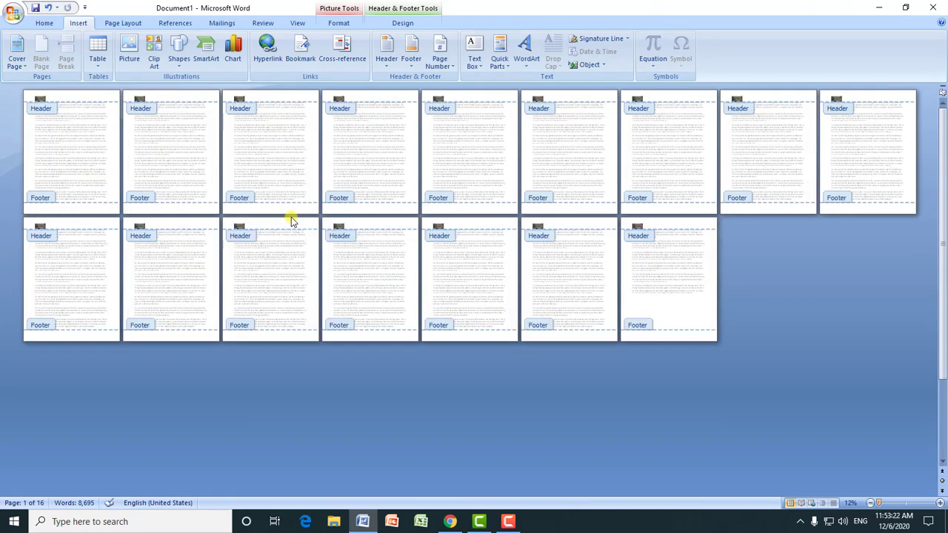
{"action": "scroll", "coordinate": [294, 191], "scroll_direction": "up", "scroll_amount": 1}
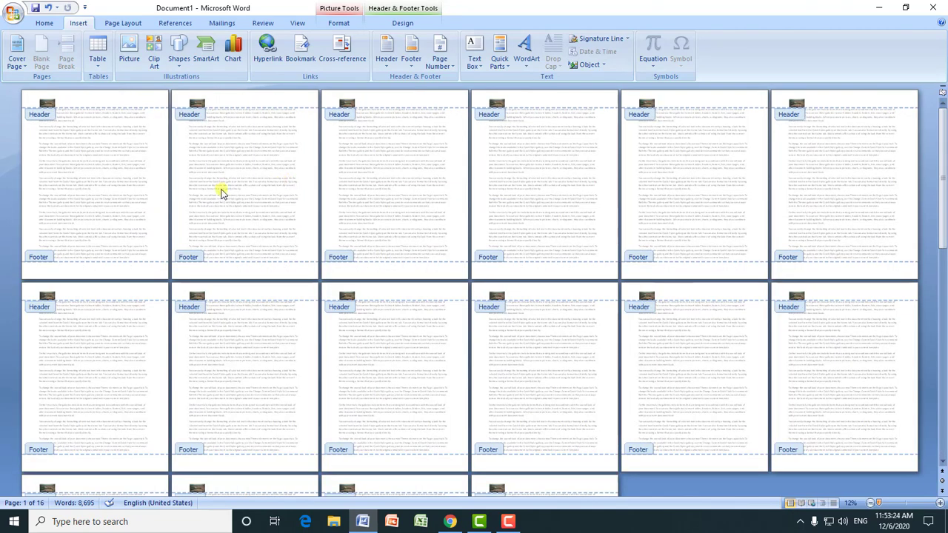
{"action": "scroll", "coordinate": [151, 169], "scroll_direction": "up", "scroll_amount": 1}
{"action": "scroll", "coordinate": [148, 155], "scroll_direction": "up", "scroll_amount": 1}
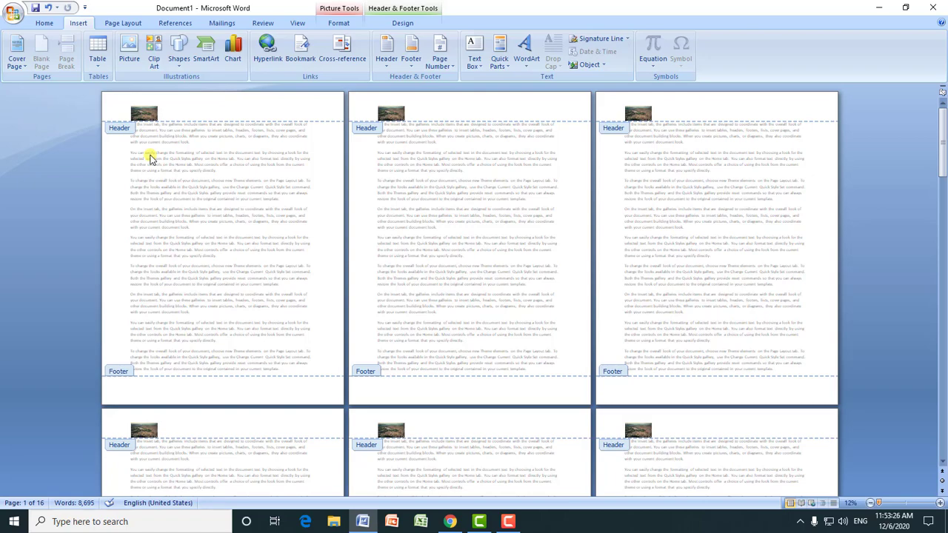
{"action": "scroll", "coordinate": [149, 158], "scroll_direction": "up", "scroll_amount": 1}
{"action": "scroll", "coordinate": [148, 154], "scroll_direction": "up", "scroll_amount": 1}
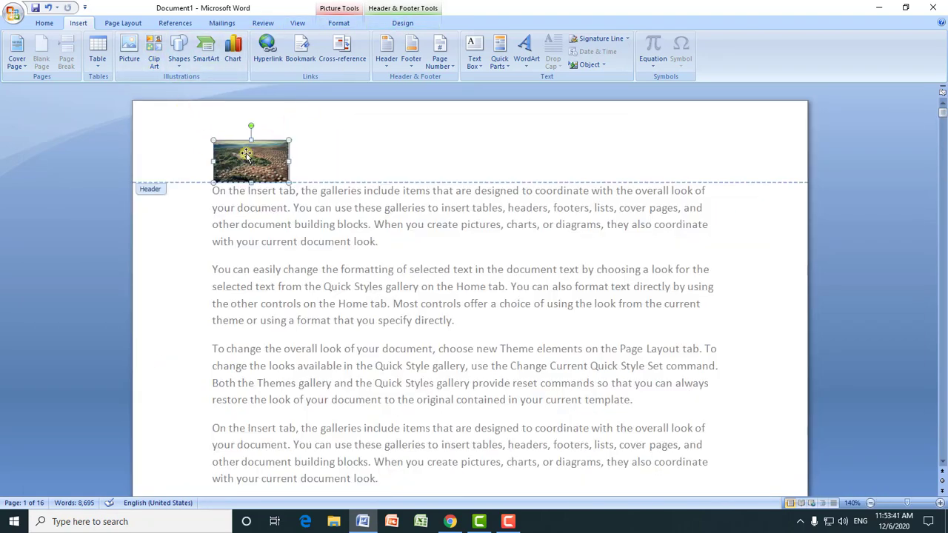
- Delete the header photo, then search Clip Art for 'computer' and close it without inserting
{"action": "key", "text": "Delete"}
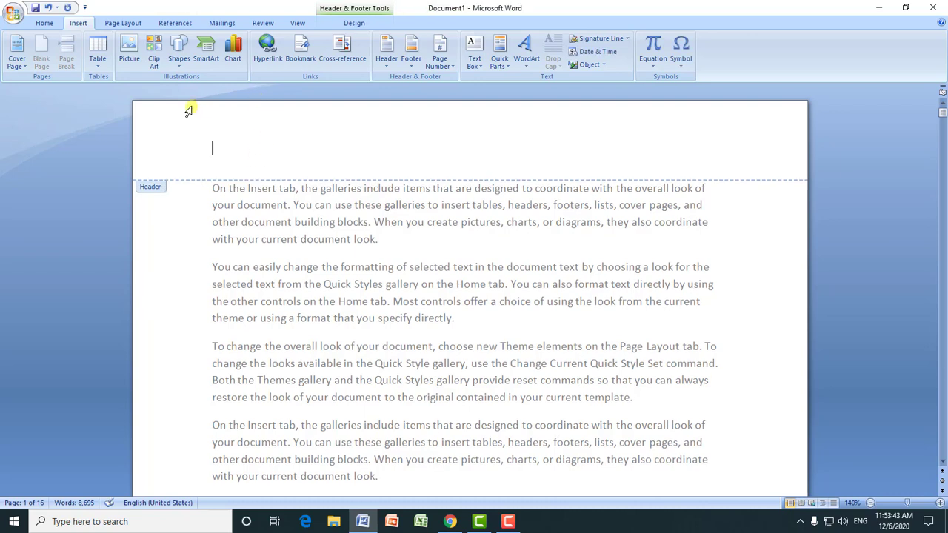
{"action": "left_click", "coordinate": [348, 23]}
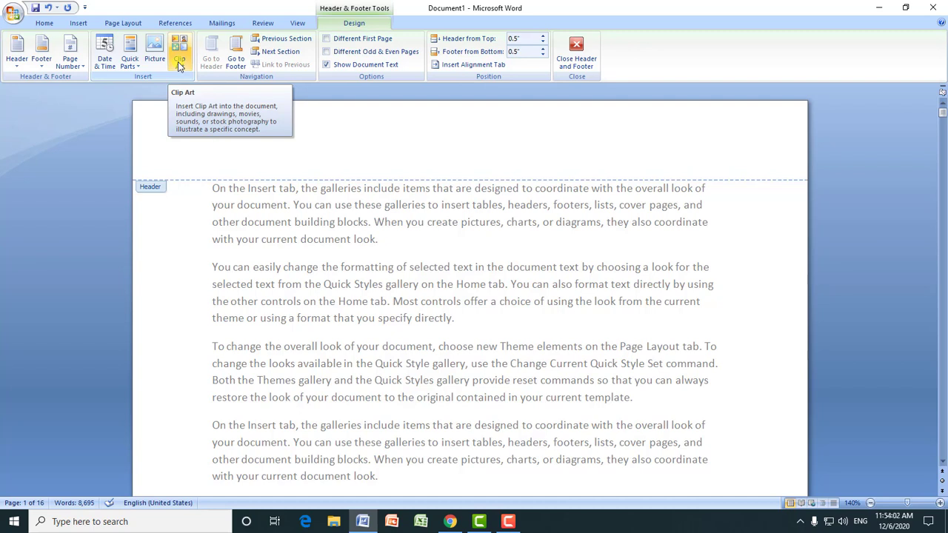
{"action": "left_click", "coordinate": [178, 60]}
{"action": "type", "text": "computer"}
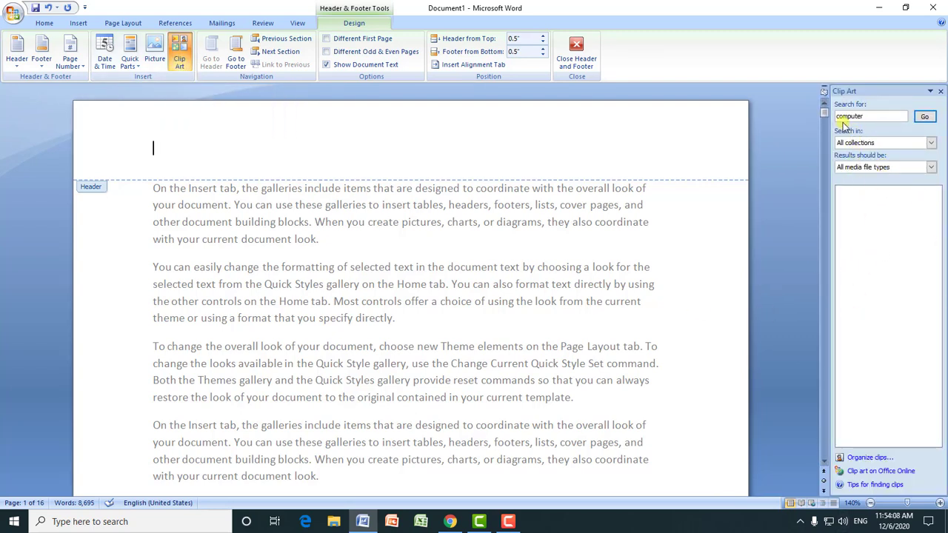
{"action": "left_click", "coordinate": [925, 118]}
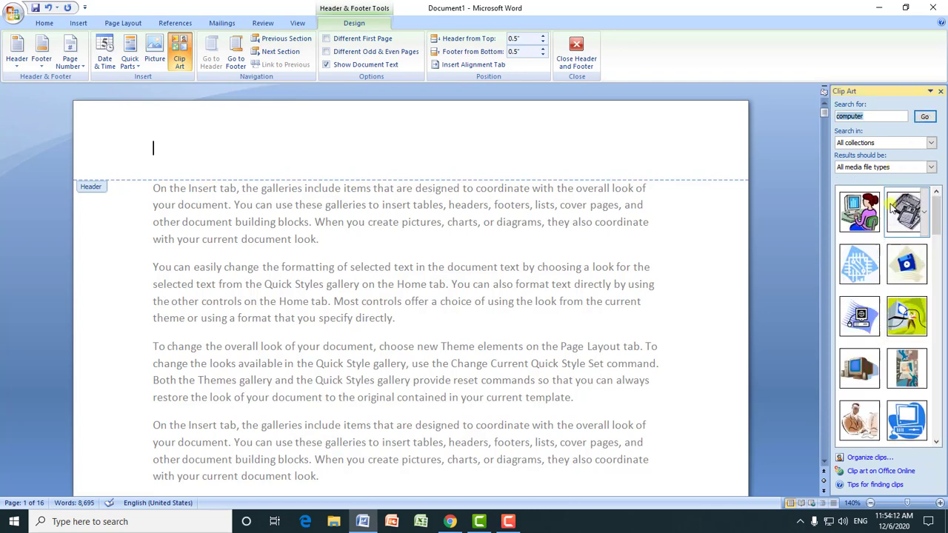
{"action": "left_click", "coordinate": [940, 91]}
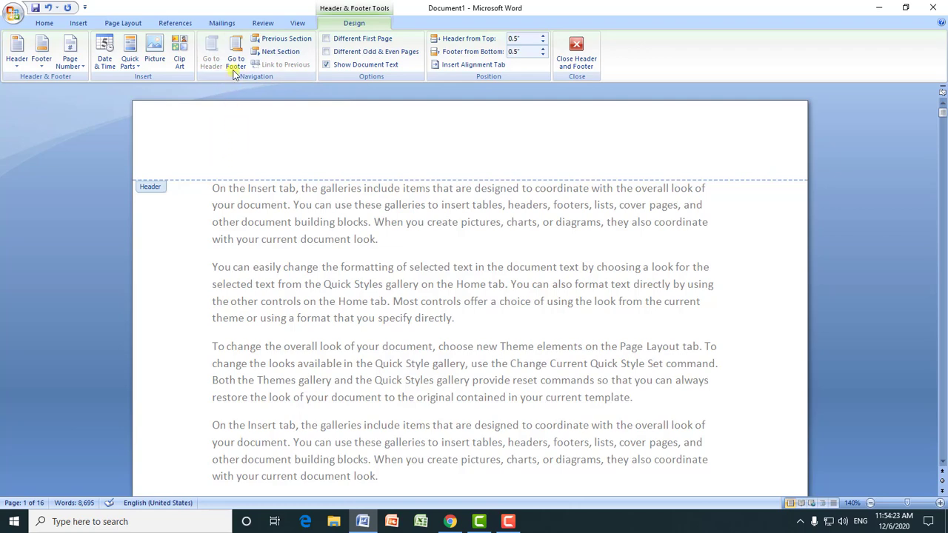
- Move from the footer back to the header and enter the title 'Microsoft Word'
{"action": "left_click", "coordinate": [233, 71]}
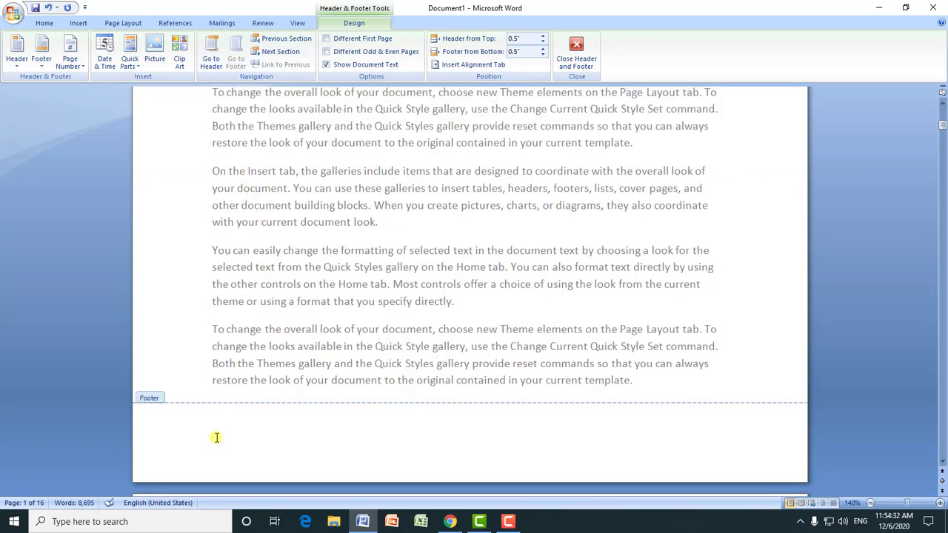
{"action": "left_click", "coordinate": [211, 63]}
{"action": "type", "text": "Microsoft Word"}
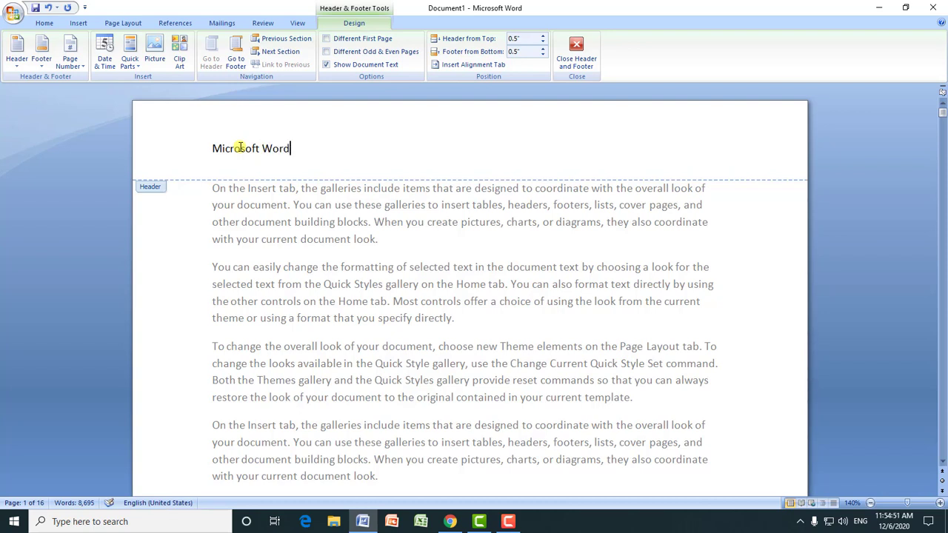
- Format the 'Microsoft Word' header text as 20 pt, dark red and bold
{"action": "left_click_drag", "start_coordinate": [201, 148], "coordinate": [320, 147]}
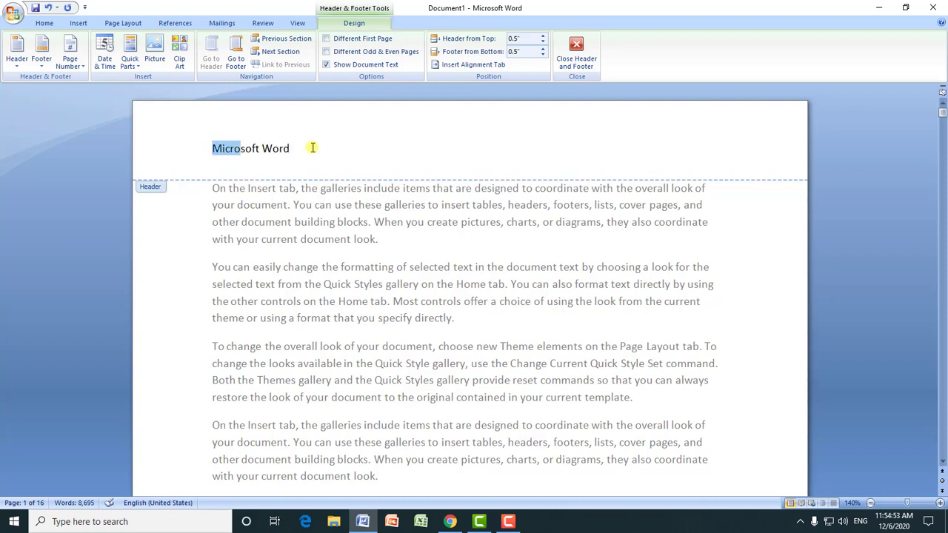
{"action": "left_click", "coordinate": [46, 23]}
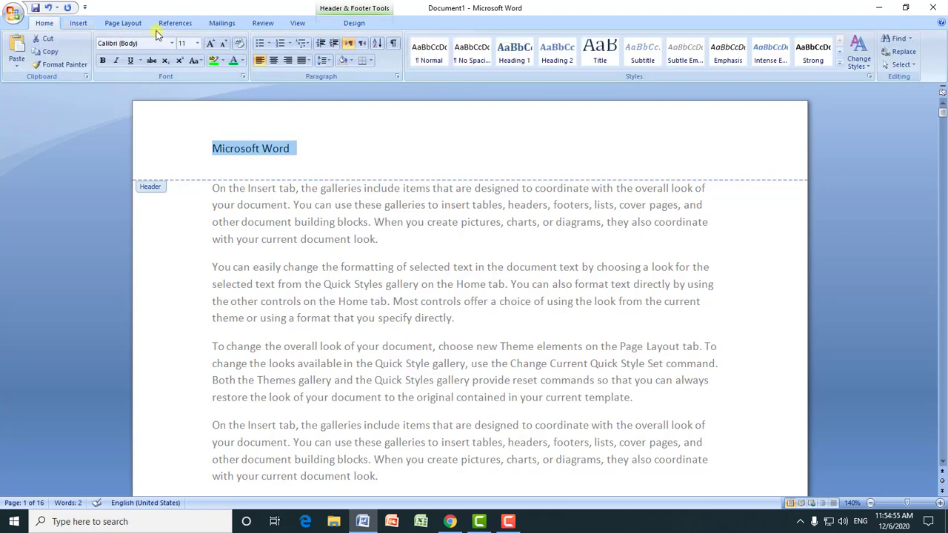
{"action": "left_click", "coordinate": [210, 44]}
{"action": "left_click", "coordinate": [210, 44]}
{"action": "left_click", "coordinate": [210, 44]}
{"action": "left_click", "coordinate": [210, 44]}
{"action": "left_click", "coordinate": [211, 44]}
{"action": "left_click", "coordinate": [242, 60]}
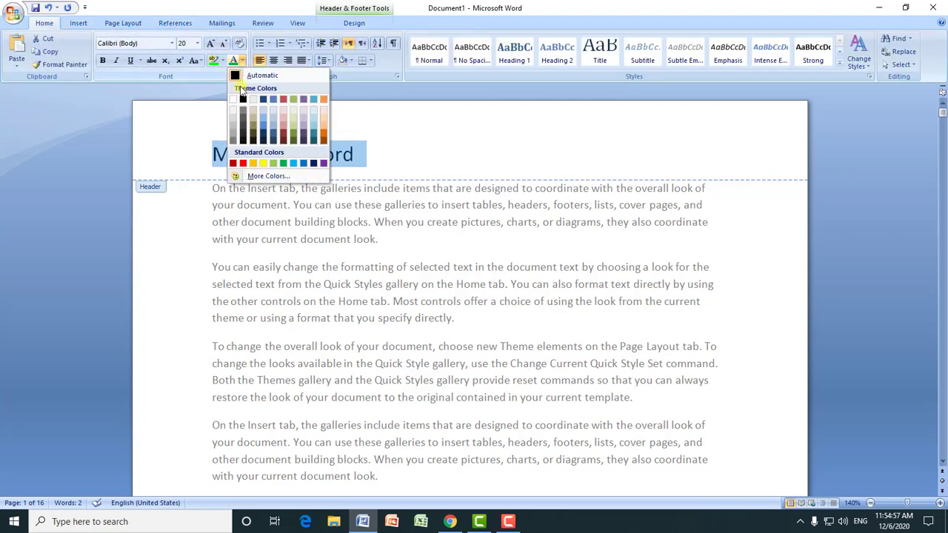
{"action": "left_click", "coordinate": [237, 162]}
{"action": "triple_click", "coordinate": [333, 159]}
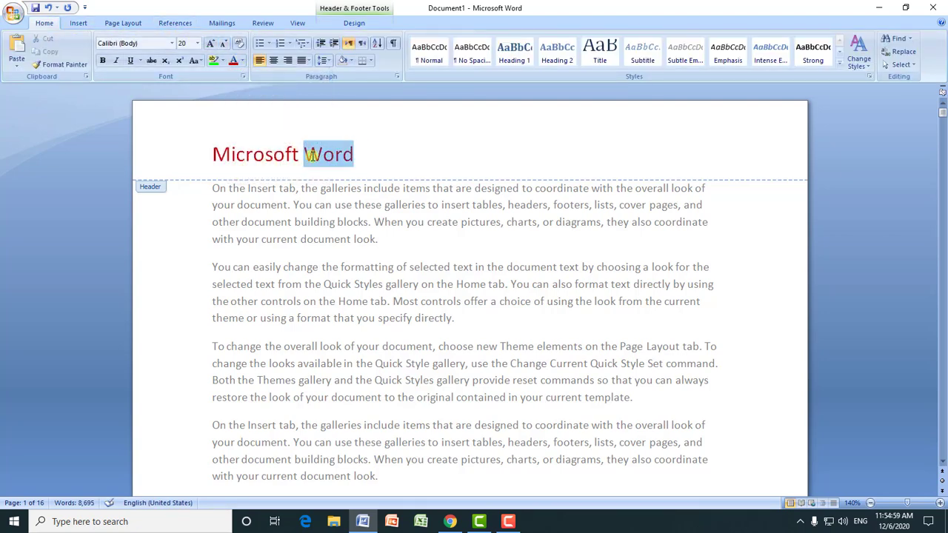
{"action": "left_click", "coordinate": [103, 60]}
{"action": "left_click", "coordinate": [358, 155]}
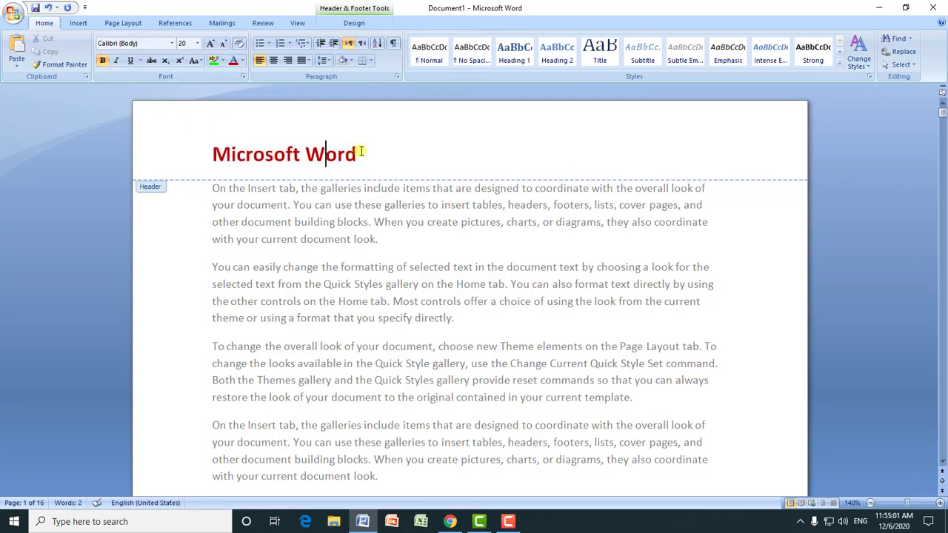
{"action": "left_click", "coordinate": [80, 23]}
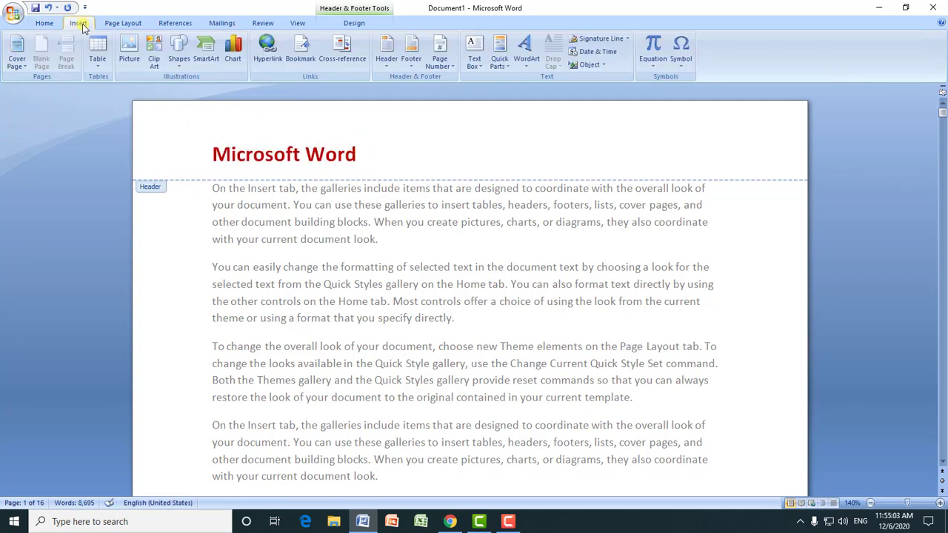
{"action": "left_click", "coordinate": [354, 25]}
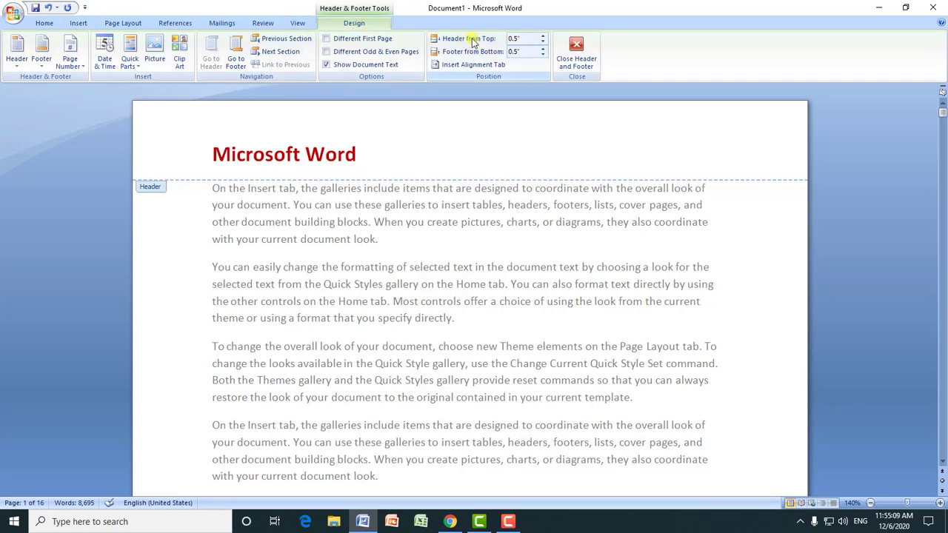
{"action": "left_click", "coordinate": [543, 37]}
{"action": "left_click", "coordinate": [543, 37]}
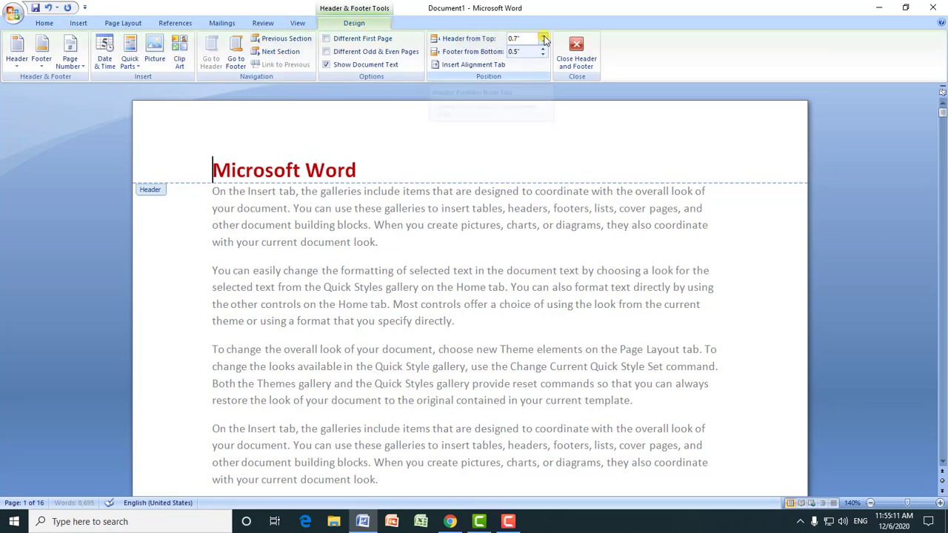
{"action": "left_click", "coordinate": [543, 38]}
{"action": "left_click", "coordinate": [543, 38]}
{"action": "left_click", "coordinate": [543, 37]}
{"action": "left_click", "coordinate": [543, 38]}
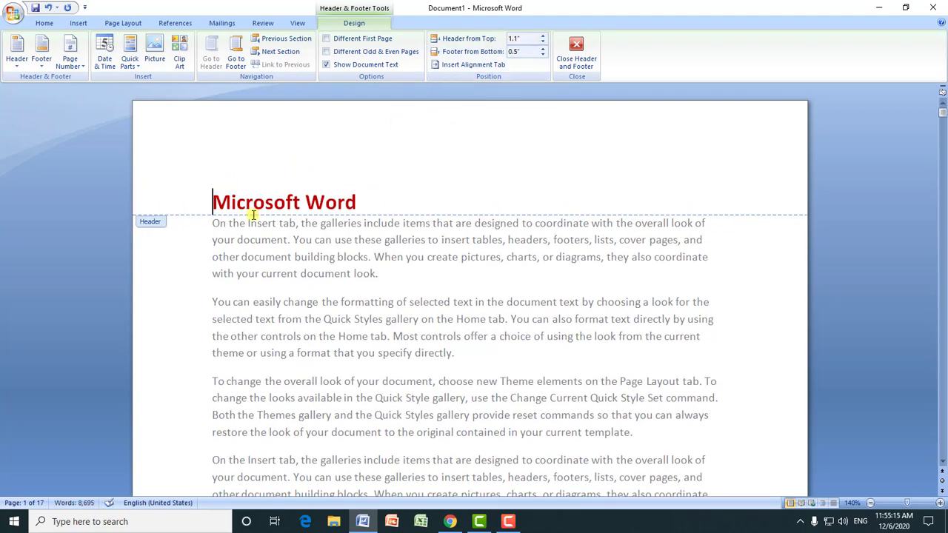
{"action": "mouse_move", "coordinate": [943, 112]}
{"action": "left_mouse_down"}
{"action": "mouse_move", "coordinate": [937, 247]}
{"action": "mouse_move", "coordinate": [937, 196]}
{"action": "left_mouse_up"}
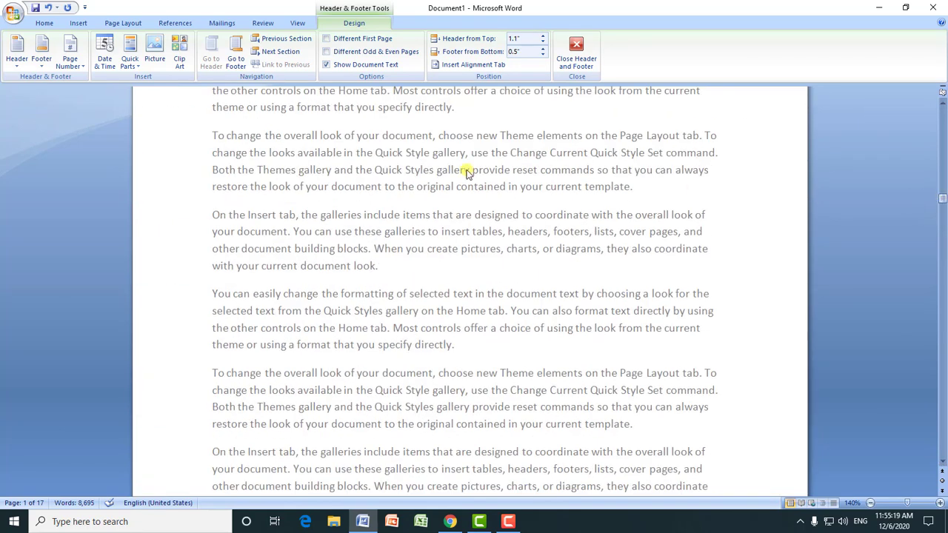
- Right-align the footer and type 'Waseem' in it
{"action": "left_click", "coordinate": [241, 67]}
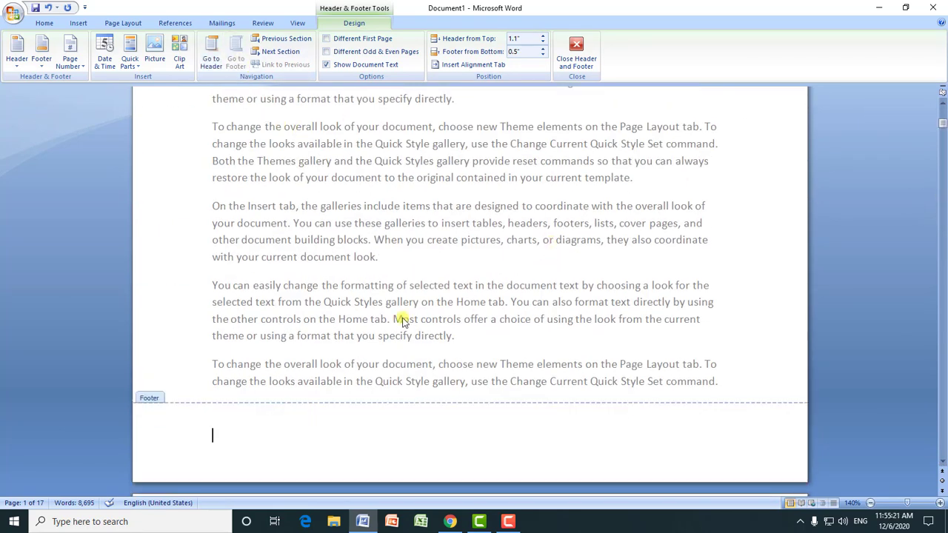
{"action": "left_click", "coordinate": [44, 23]}
{"action": "left_click", "coordinate": [288, 60]}
{"action": "type", "text": "Was"}
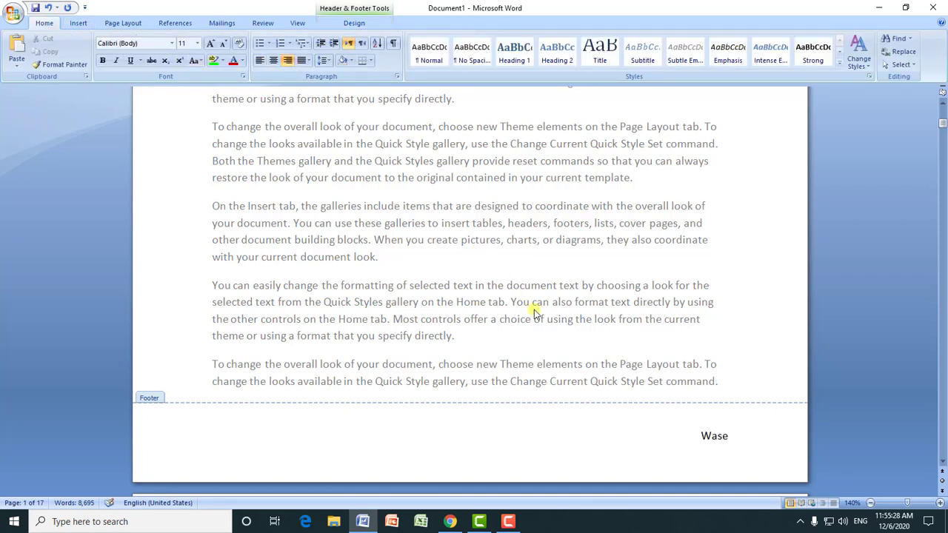
{"action": "type", "text": "em"}
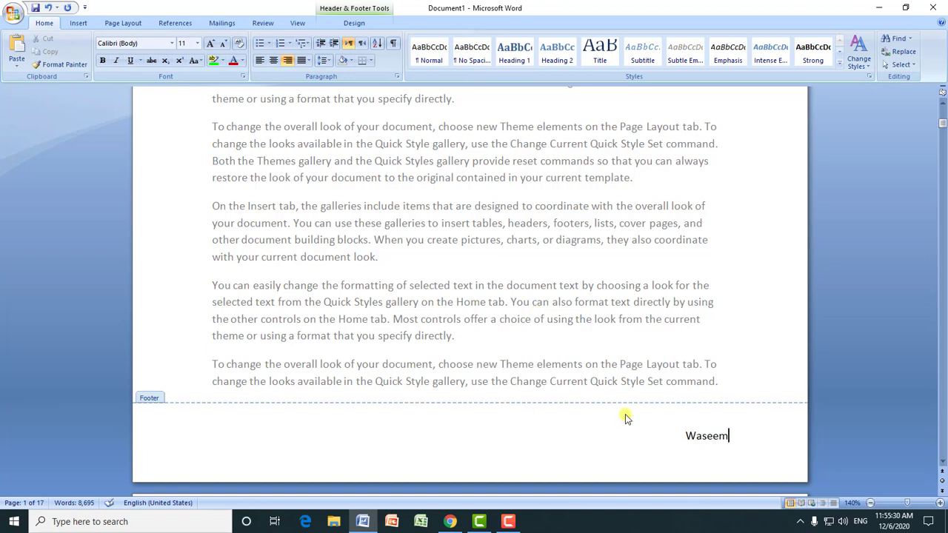
- Make the footer word 'Waseem' 18 pt, bold and dark red
{"action": "double_click", "coordinate": [708, 435]}
{"action": "left_click", "coordinate": [211, 43]}
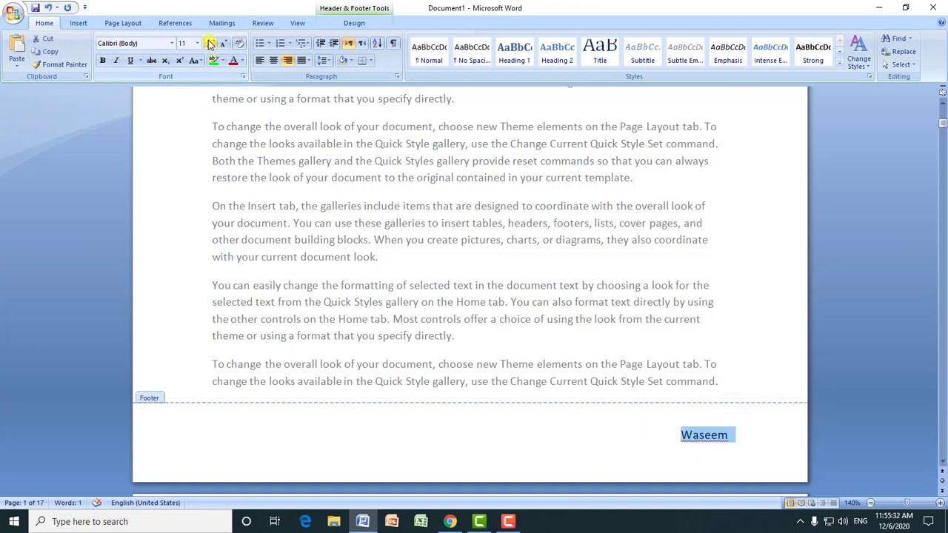
{"action": "left_click", "coordinate": [210, 43]}
{"action": "left_click", "coordinate": [210, 43]}
{"action": "left_click", "coordinate": [211, 43]}
{"action": "left_click", "coordinate": [102, 61]}
{"action": "left_click", "coordinate": [233, 62]}
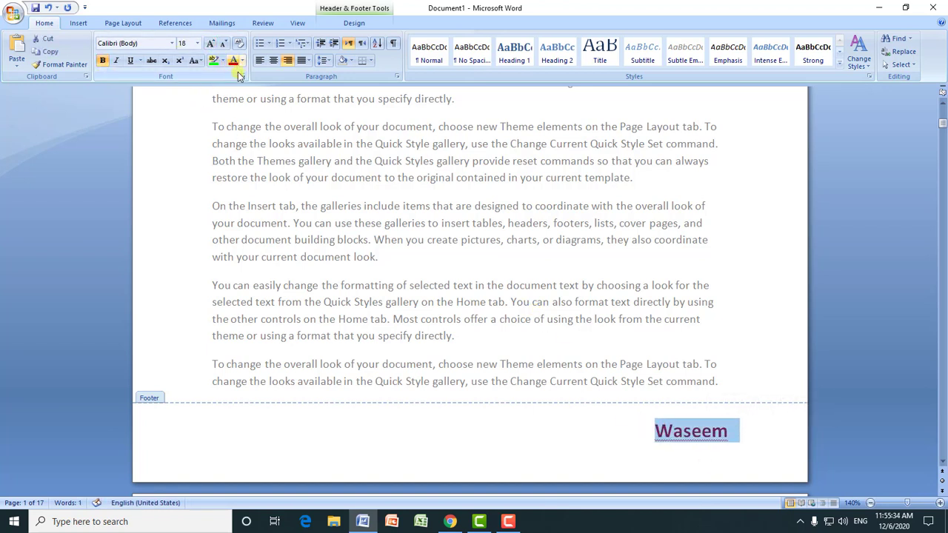
- Set Footer from Bottom to 0.6"
{"action": "left_click", "coordinate": [340, 25]}
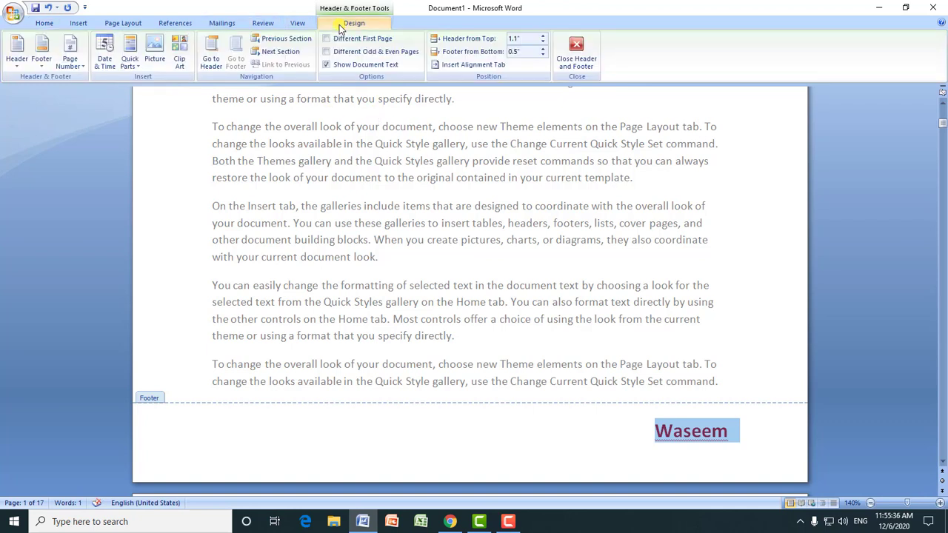
{"action": "left_click", "coordinate": [543, 48]}
{"action": "left_click", "coordinate": [543, 48]}
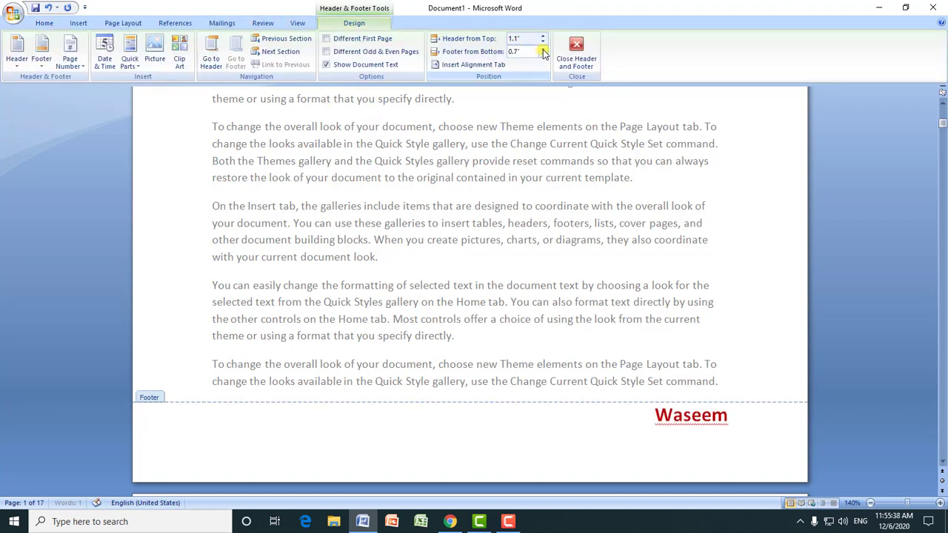
{"action": "left_click", "coordinate": [542, 48]}
{"action": "left_click", "coordinate": [543, 55]}
{"action": "left_click", "coordinate": [543, 55]}
{"action": "left_click", "coordinate": [543, 54]}
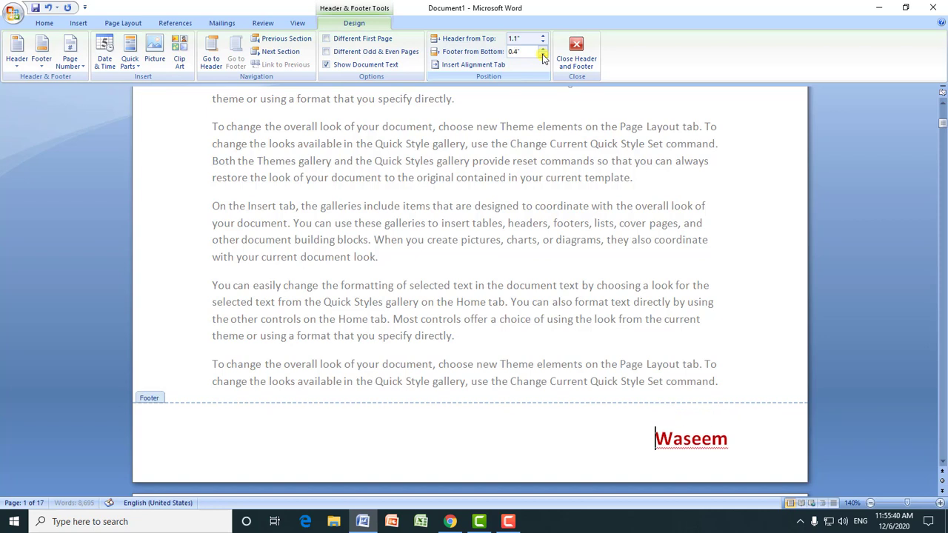
{"action": "left_click", "coordinate": [543, 54]}
{"action": "left_click", "coordinate": [542, 54]}
{"action": "left_click", "coordinate": [543, 48]}
{"action": "left_click", "coordinate": [543, 48]}
{"action": "left_click", "coordinate": [543, 48]}
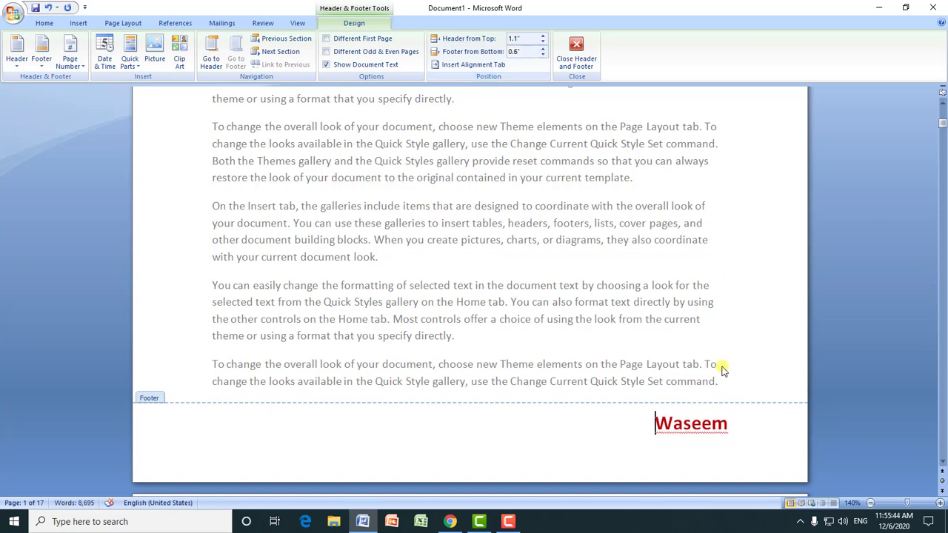
{"action": "left_click_drag", "start_coordinate": [653, 424], "coordinate": [770, 432]}
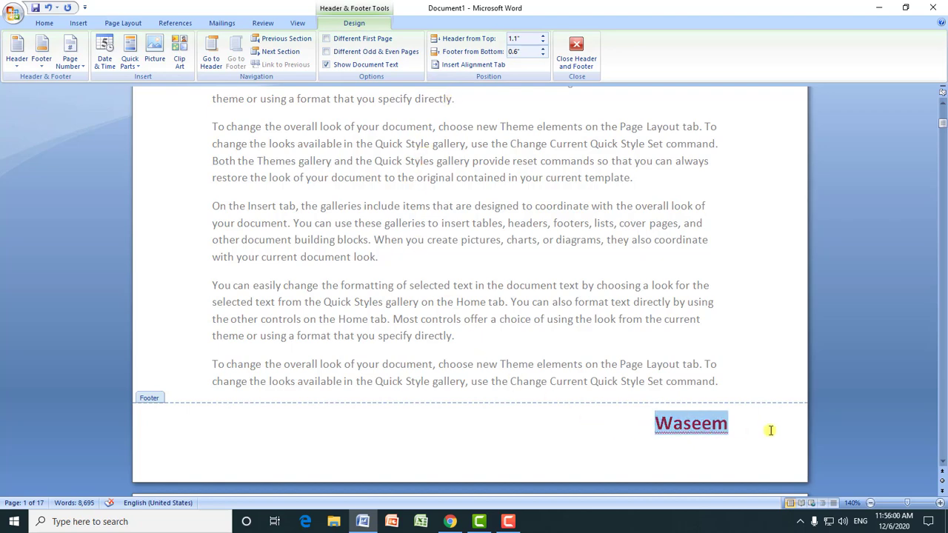
- Replace the footer with a right-margin alignment tab with dotted leader, then 'Waseem'
{"action": "key", "text": "Delete"}
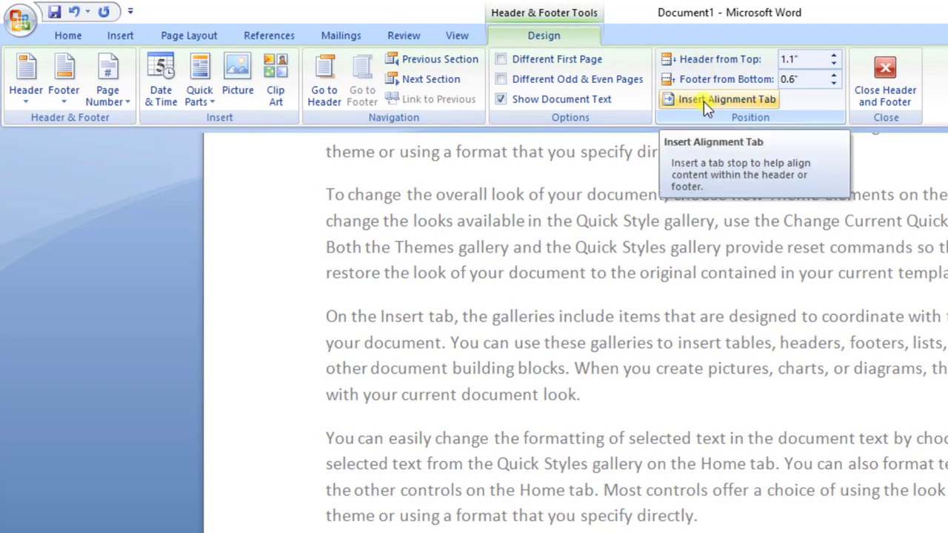
{"action": "left_click", "coordinate": [705, 104]}
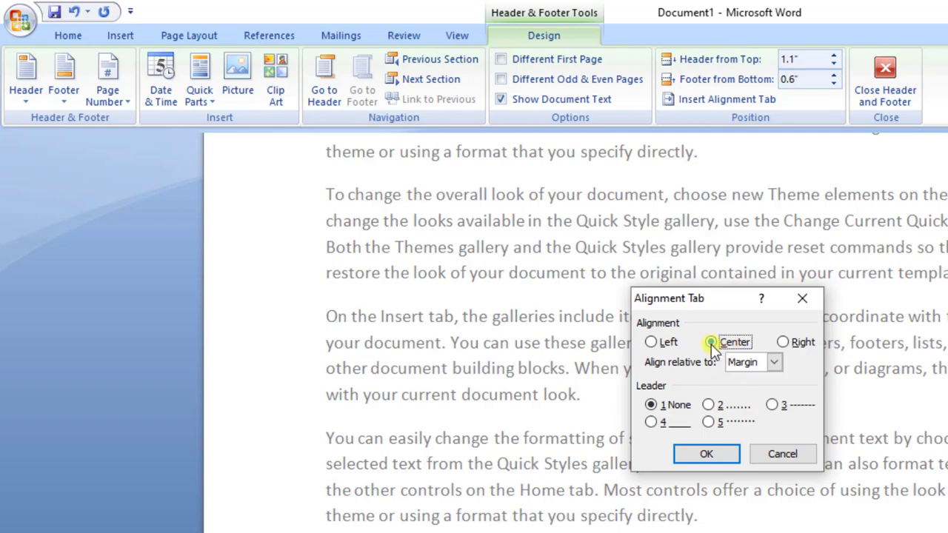
{"action": "left_click", "coordinate": [784, 343]}
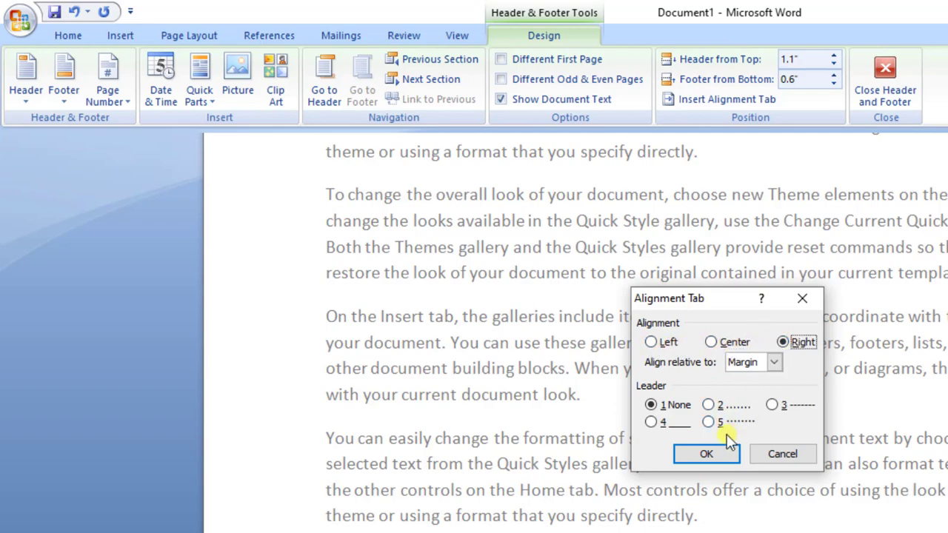
{"action": "left_click", "coordinate": [712, 422]}
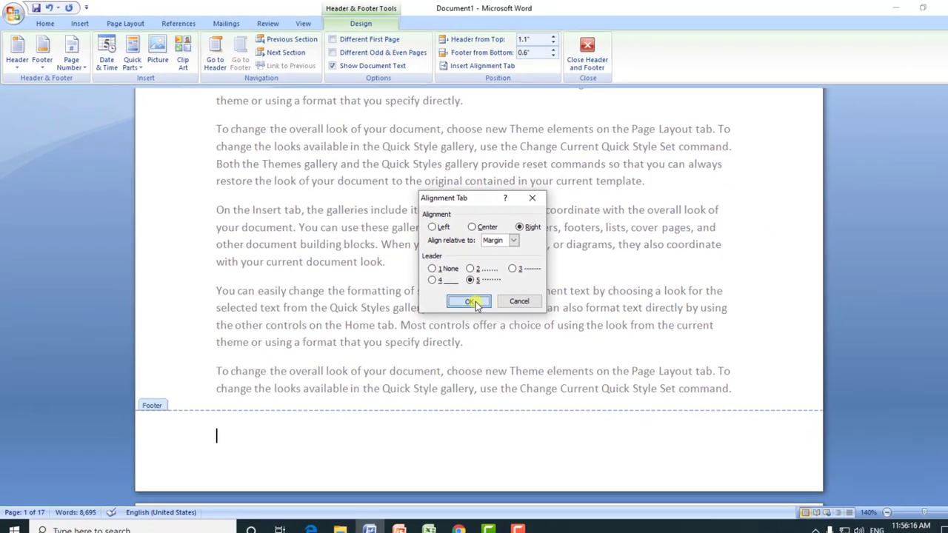
{"action": "left_click", "coordinate": [706, 454]}
{"action": "type", "text": "Wasee"}
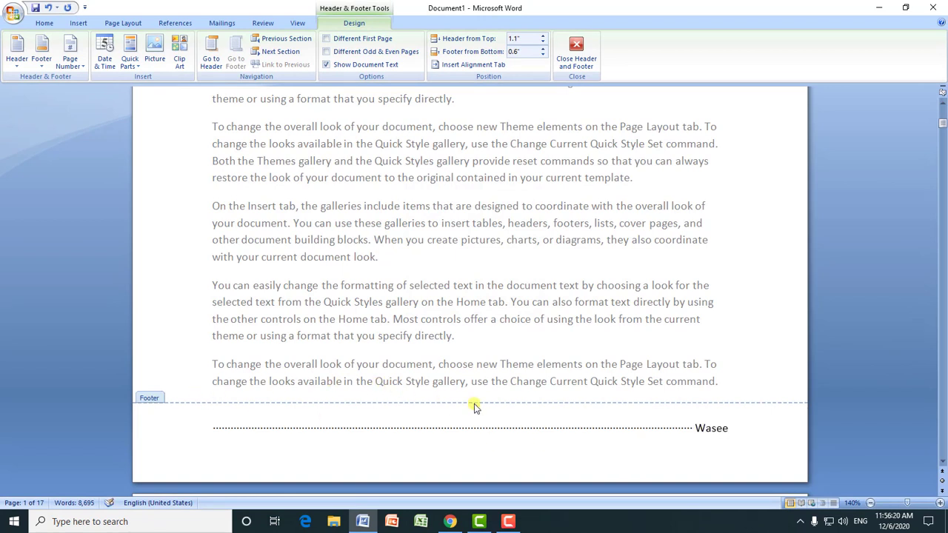
{"action": "type", "text": "m"}
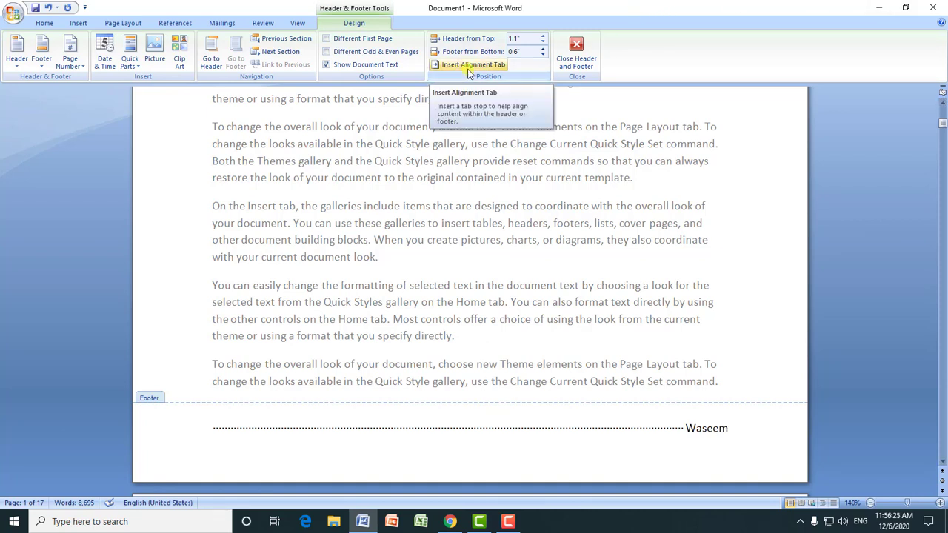
- Check the red 'Waseem' footer across pages at 50% zoom, then zoom to 160% on page 1's header
{"action": "left_click", "coordinate": [870, 504]}
{"action": "left_click", "coordinate": [870, 504]}
{"action": "left_click", "coordinate": [871, 503]}
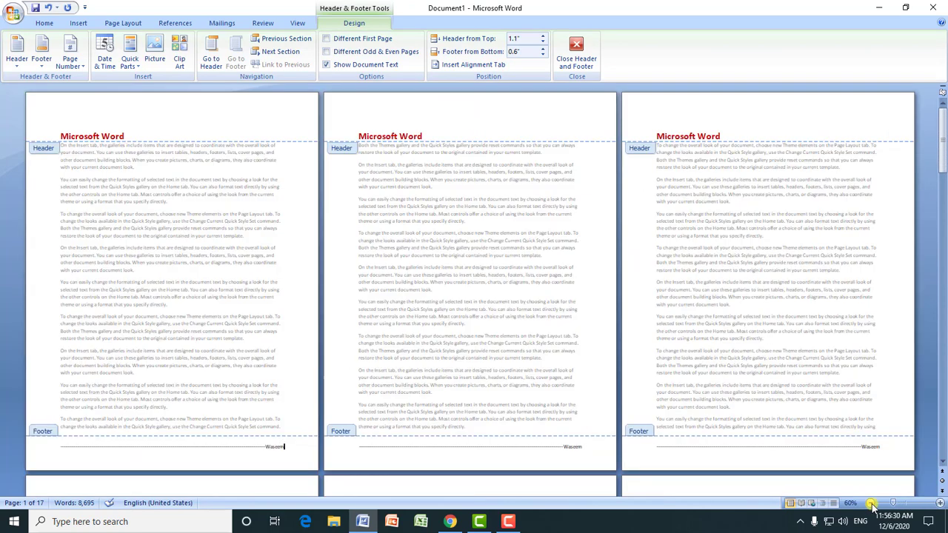
{"action": "left_click", "coordinate": [870, 503]}
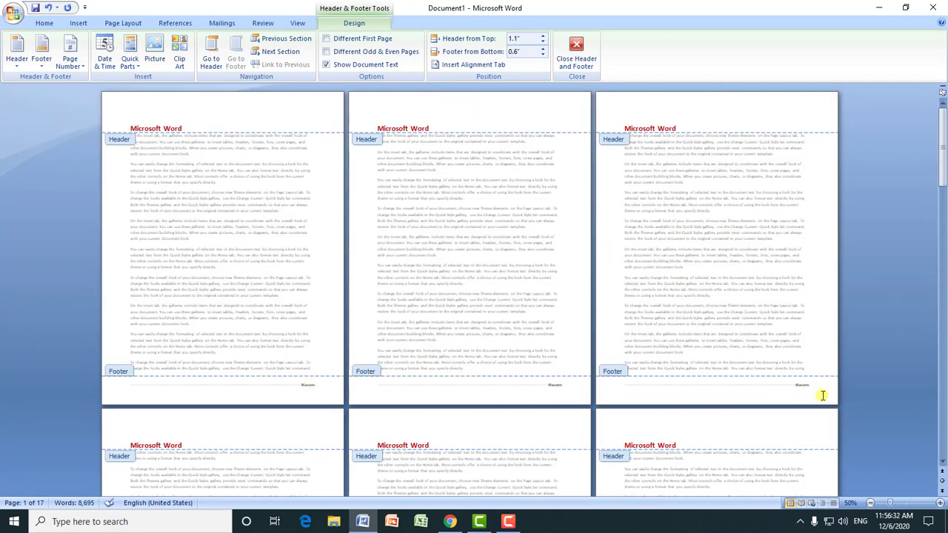
{"action": "left_click", "coordinate": [298, 99]}
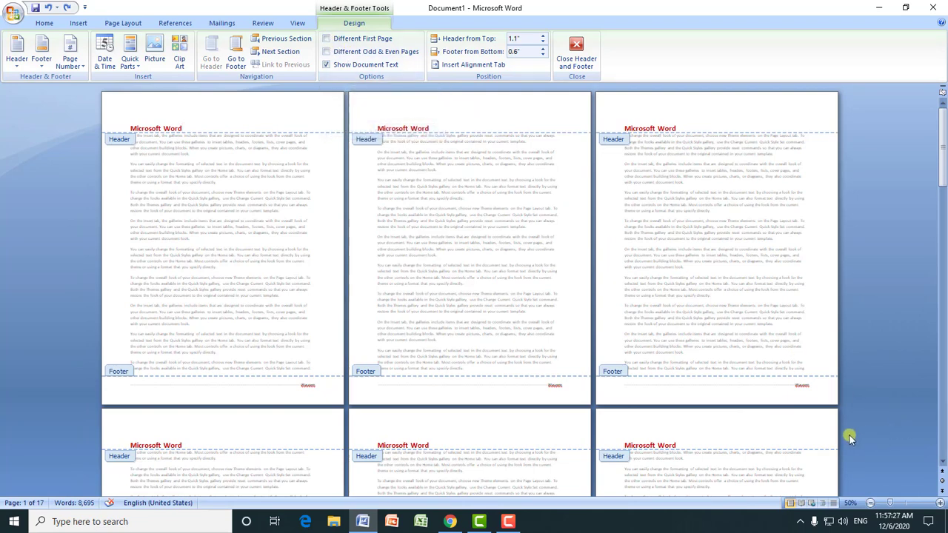
{"action": "left_click_drag", "start_coordinate": [892, 504], "coordinate": [906, 504]}
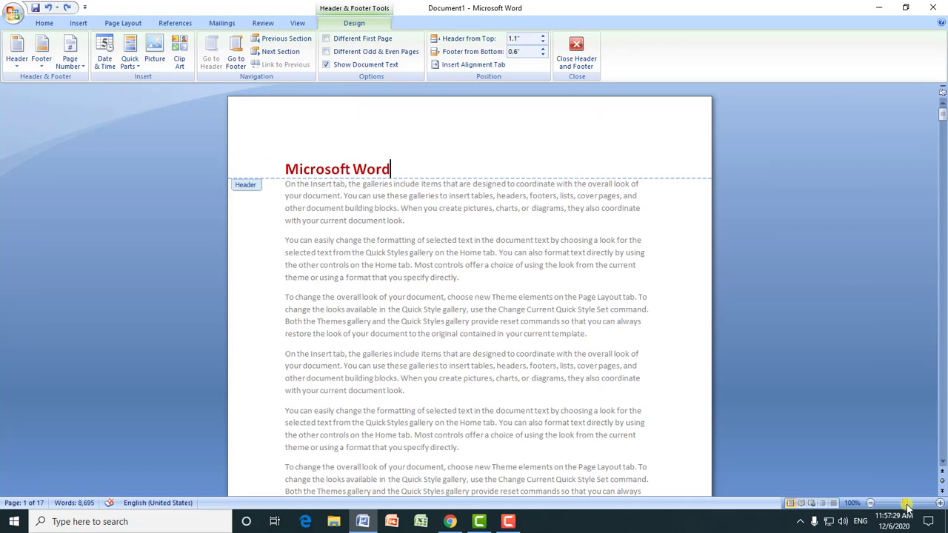
{"action": "left_click", "coordinate": [940, 503]}
{"action": "left_click", "coordinate": [939, 503]}
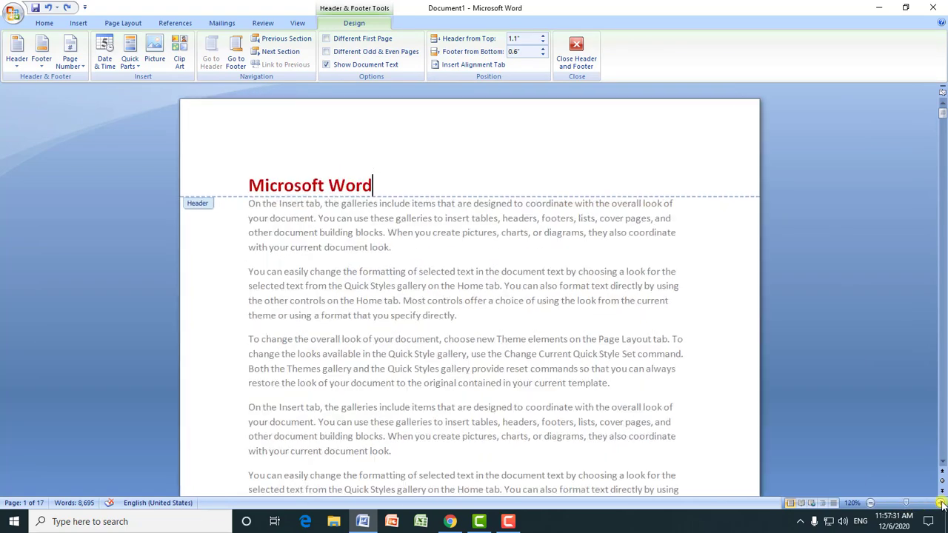
{"action": "left_click", "coordinate": [939, 503]}
{"action": "left_click", "coordinate": [940, 503]}
{"action": "left_click", "coordinate": [939, 503]}
{"action": "left_click", "coordinate": [939, 503]}
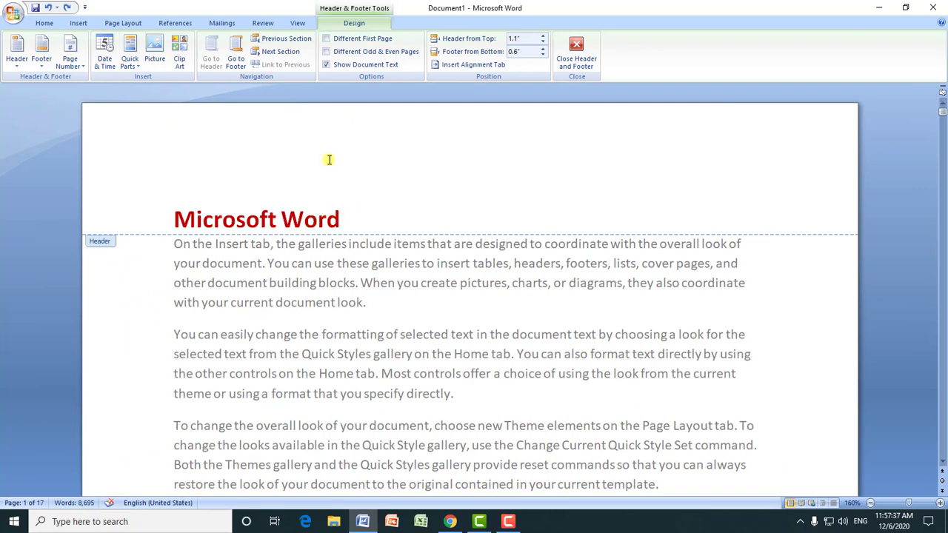
- Give page 1 its own first-page header 'MS Word in Hindi' in bold dark red
{"action": "left_click", "coordinate": [326, 39]}
{"action": "type", "text": "MS Word in Hindi"}
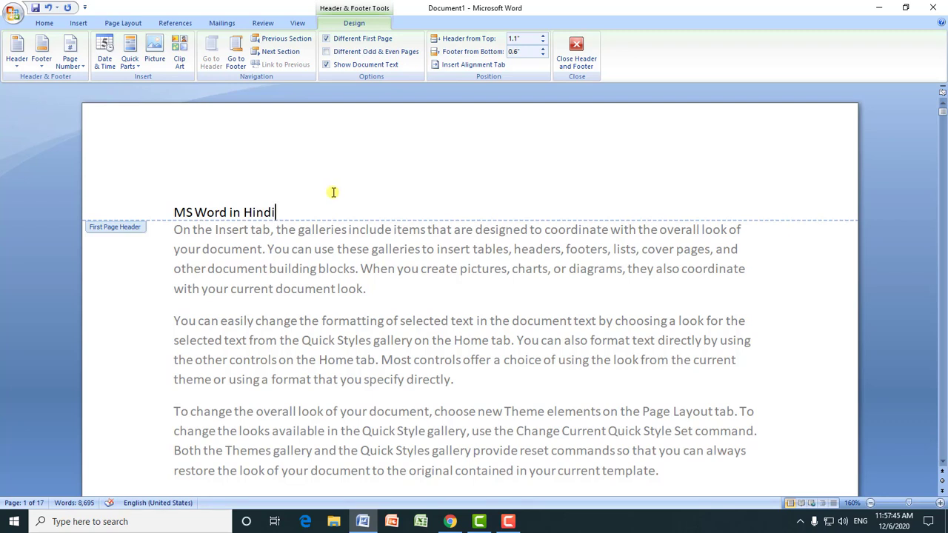
{"action": "left_click_drag", "start_coordinate": [280, 212], "coordinate": [174, 212]}
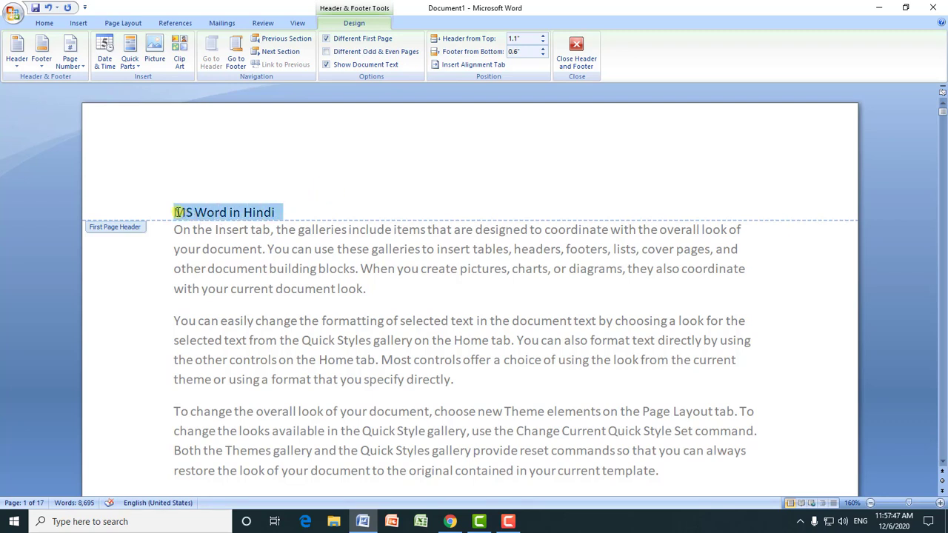
{"action": "left_click", "coordinate": [46, 24]}
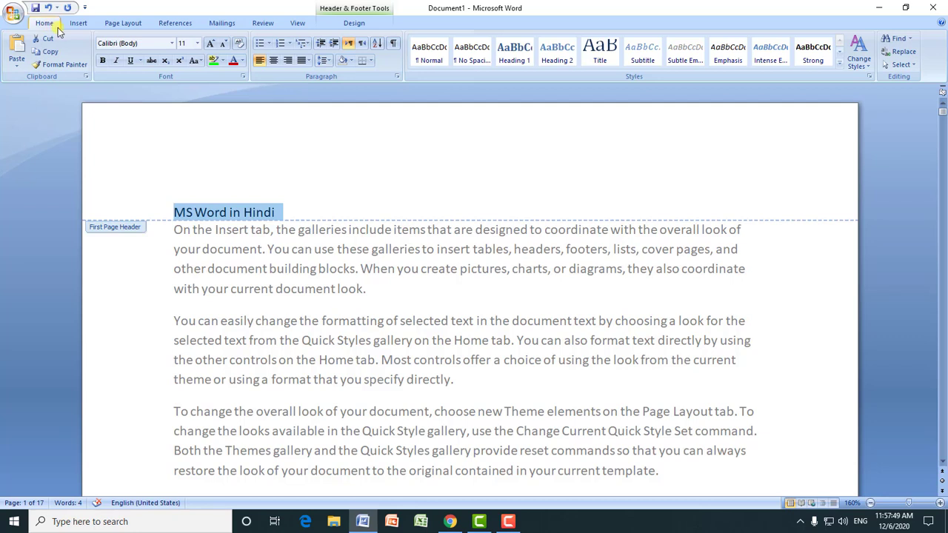
{"action": "left_click", "coordinate": [104, 61]}
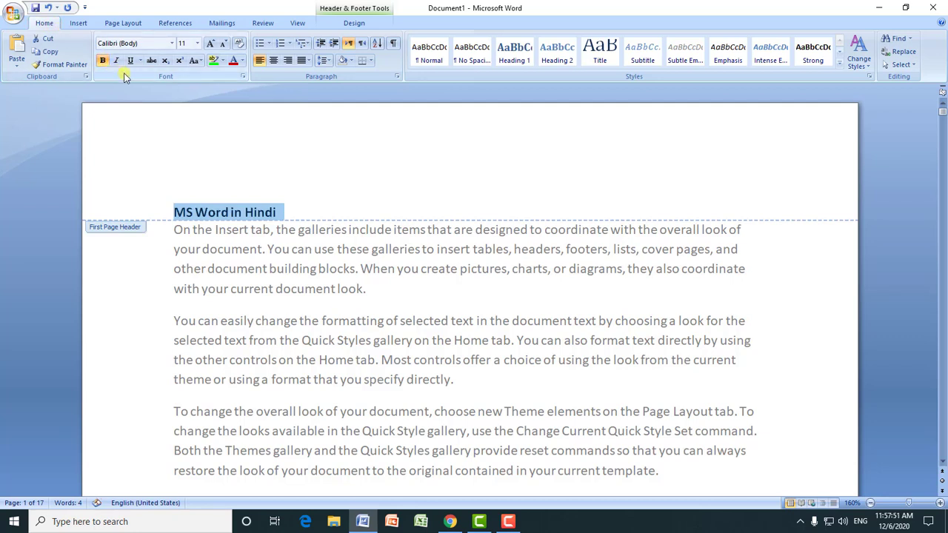
{"action": "left_click", "coordinate": [233, 62]}
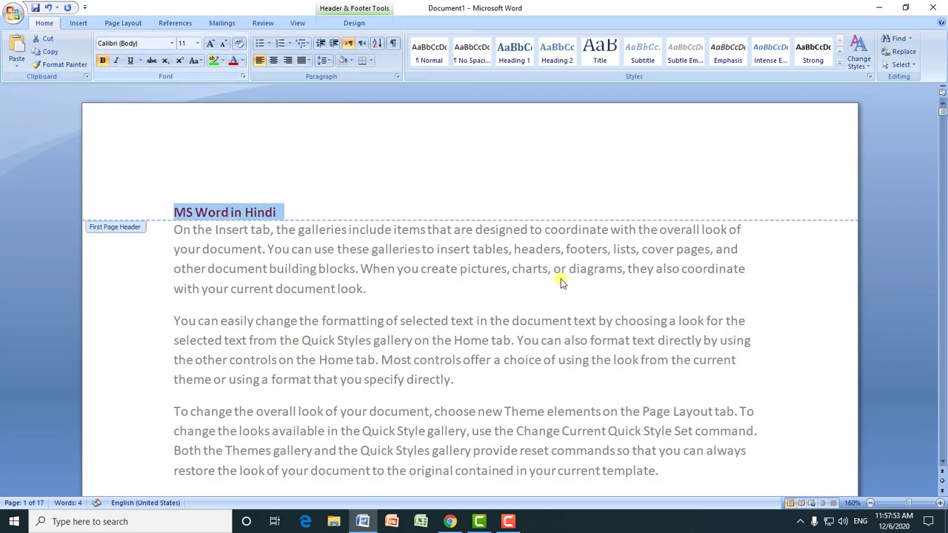
- Zoom out to 67% with the second page's header active and Header & Footer Design tools showing
{"action": "left_click", "coordinate": [871, 504]}
{"action": "left_click", "coordinate": [871, 504]}
{"action": "left_click", "coordinate": [871, 504]}
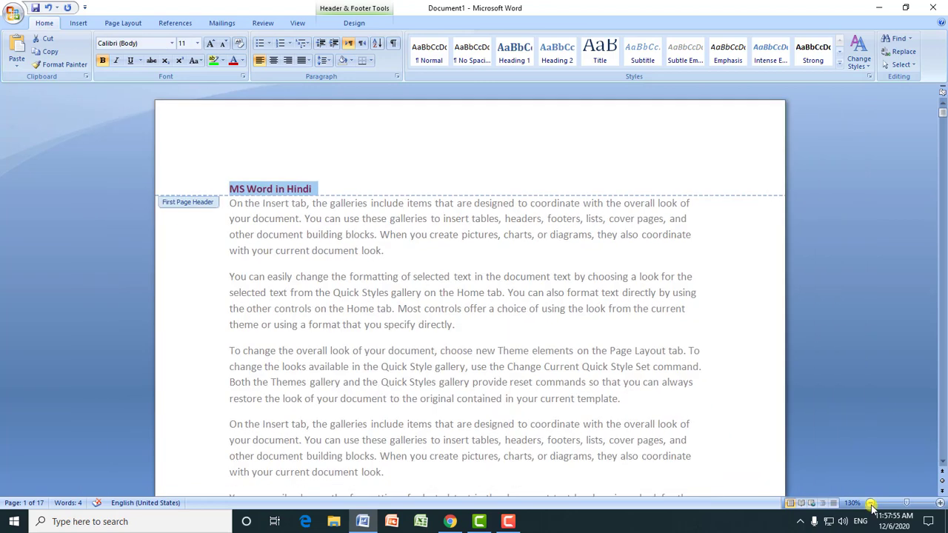
{"action": "left_click", "coordinate": [871, 504]}
{"action": "left_click", "coordinate": [871, 503]}
{"action": "left_click", "coordinate": [871, 503]}
{"action": "left_click", "coordinate": [871, 504]}
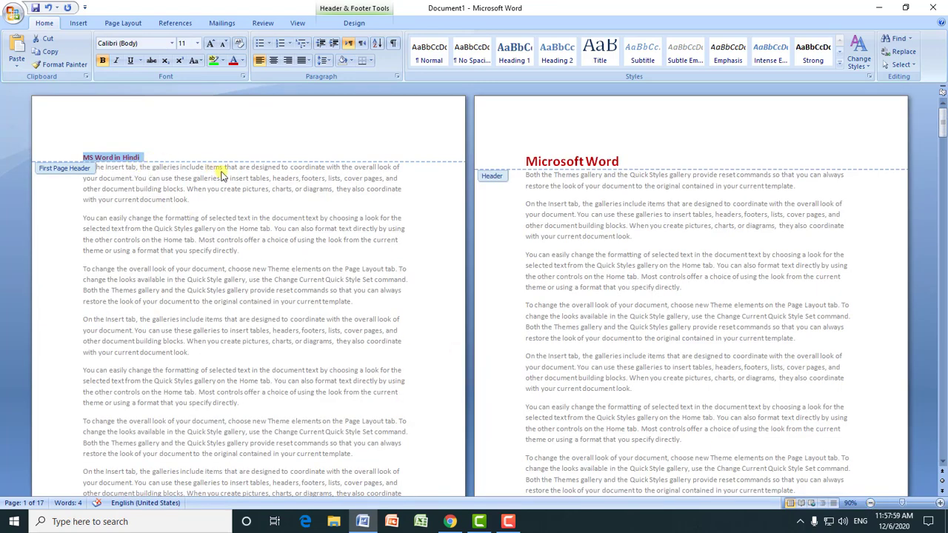
{"action": "left_click", "coordinate": [622, 161]}
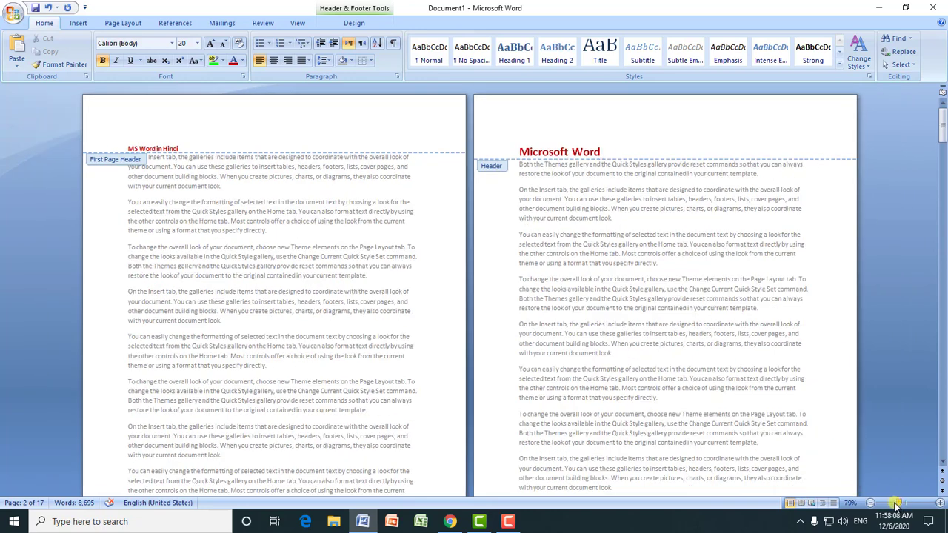
{"action": "left_click_drag", "start_coordinate": [900, 504], "coordinate": [895, 504]}
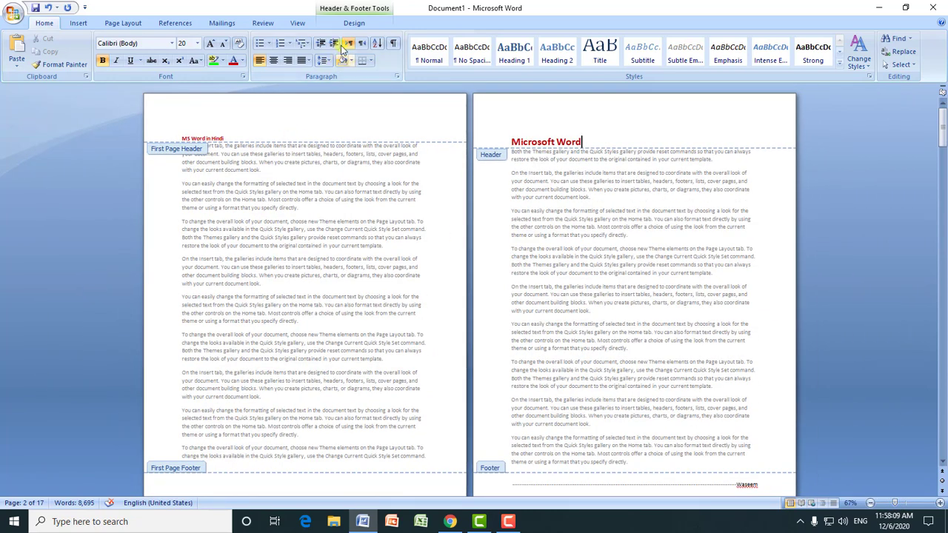
{"action": "left_click", "coordinate": [354, 23]}
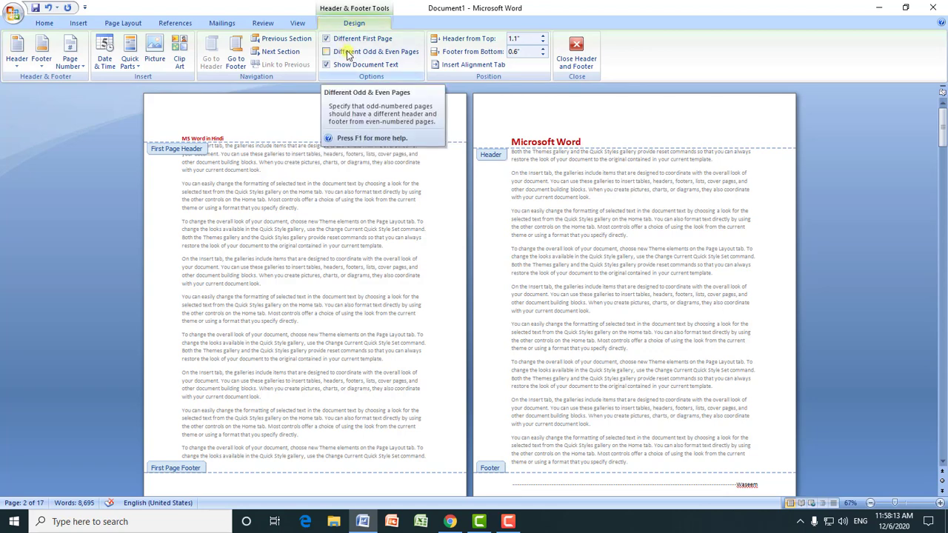
- Turn on Different Odd & Even Pages and enlarge the first-page header 'MS Word in Hindi'
{"action": "left_click", "coordinate": [348, 54]}
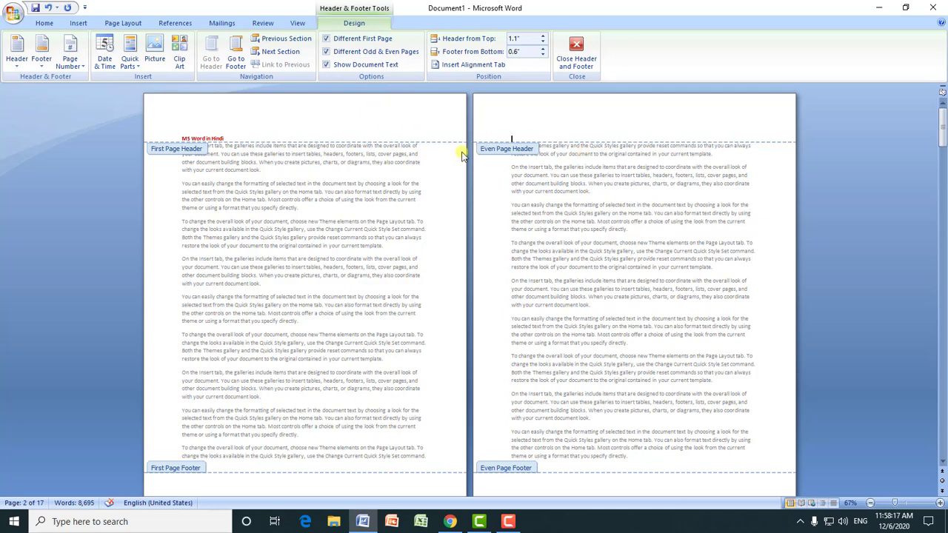
{"action": "left_click_drag", "start_coordinate": [224, 139], "coordinate": [182, 139]}
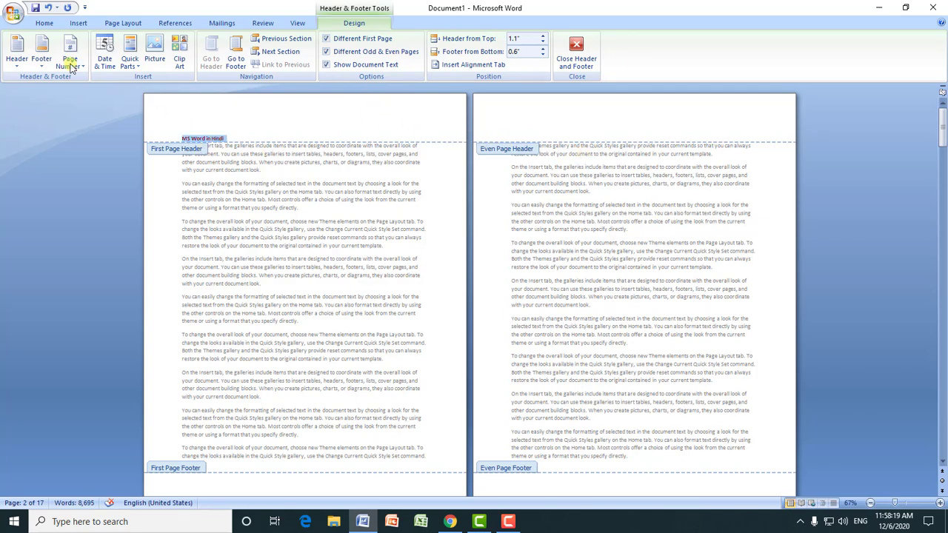
{"action": "left_click", "coordinate": [44, 22]}
{"action": "left_click", "coordinate": [211, 43]}
{"action": "left_click", "coordinate": [212, 43]}
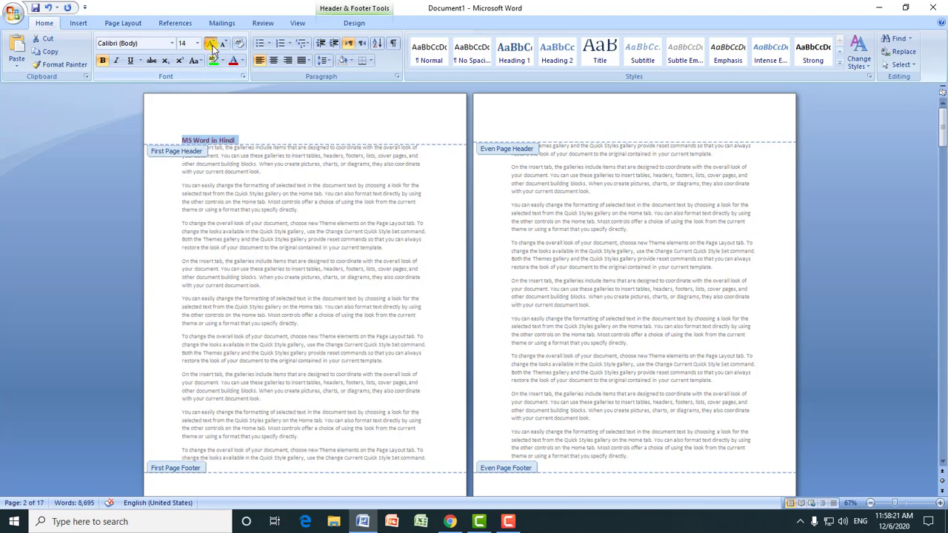
{"action": "left_click", "coordinate": [211, 43]}
{"action": "left_click", "coordinate": [211, 43]}
{"action": "left_click", "coordinate": [212, 43]}
{"action": "left_click", "coordinate": [211, 43]}
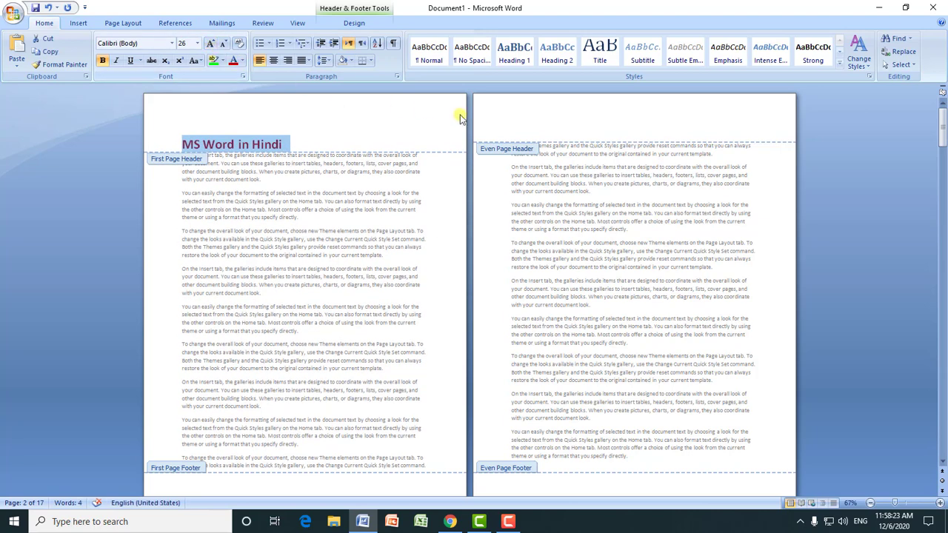
- Enter 'Waseem Even Page' in the even-page header
{"action": "left_click", "coordinate": [483, 131]}
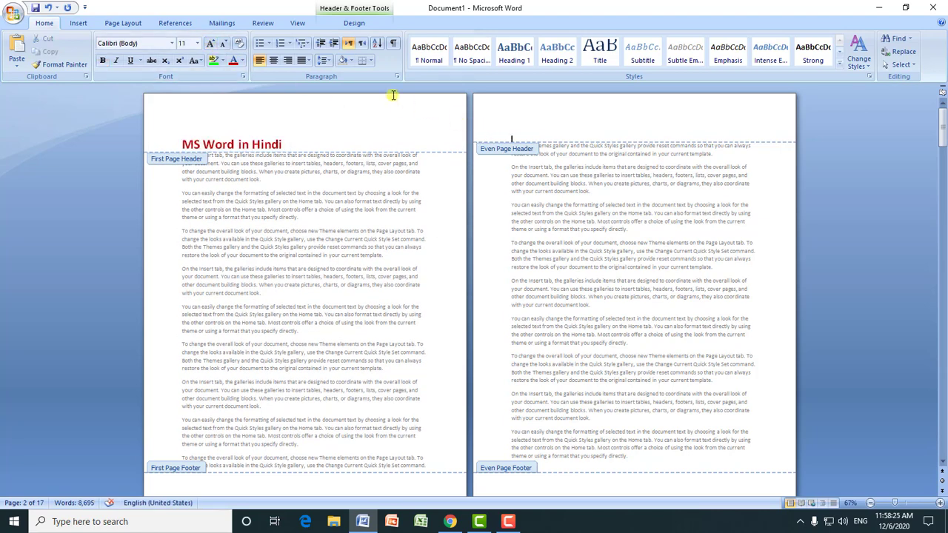
{"action": "left_click", "coordinate": [355, 23]}
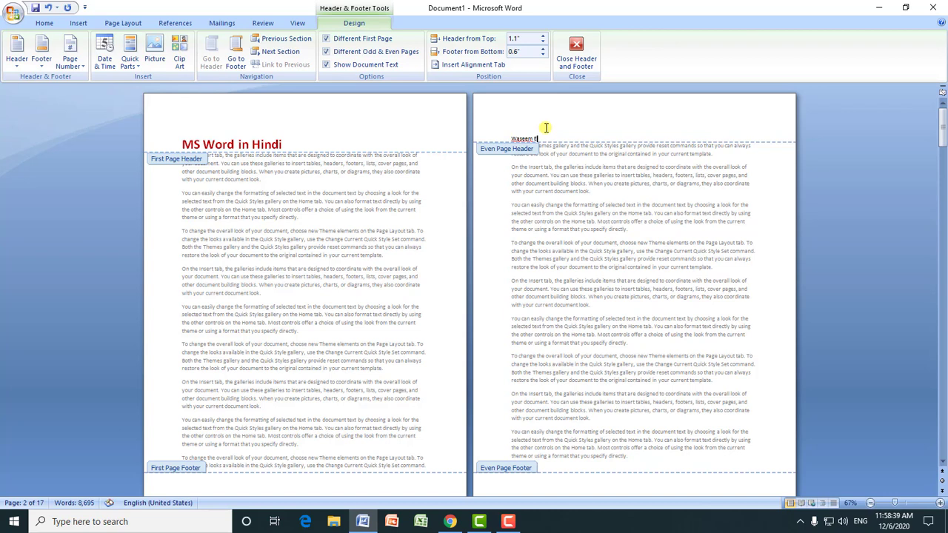
{"action": "type", "text": "ven Page"}
- Make the even-page header text larger, bold and dark red
{"action": "triple_click", "coordinate": [546, 136]}
{"action": "left_click", "coordinate": [44, 23]}
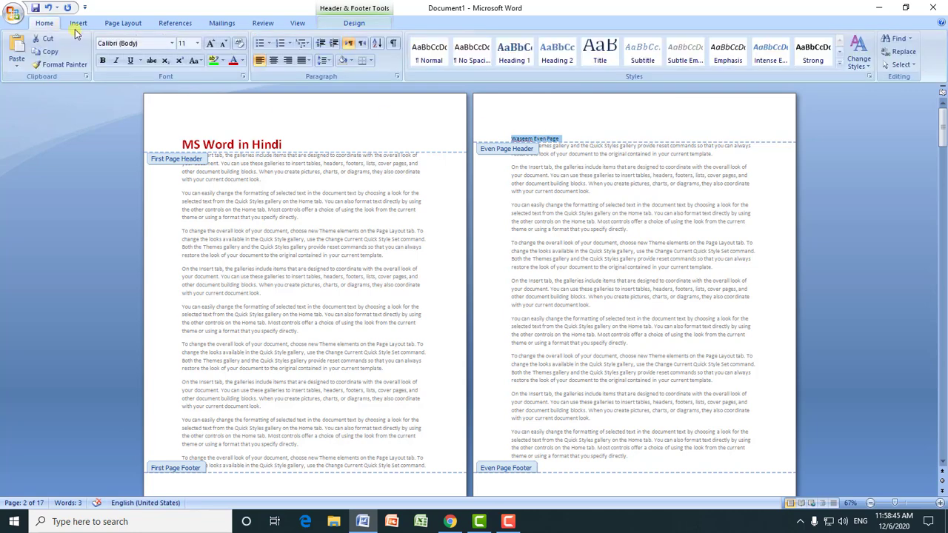
{"action": "left_click", "coordinate": [210, 43]}
{"action": "left_click", "coordinate": [210, 43]}
{"action": "left_click", "coordinate": [211, 43]}
{"action": "left_click", "coordinate": [210, 43]}
{"action": "left_click", "coordinate": [211, 43]}
{"action": "left_click", "coordinate": [211, 43]}
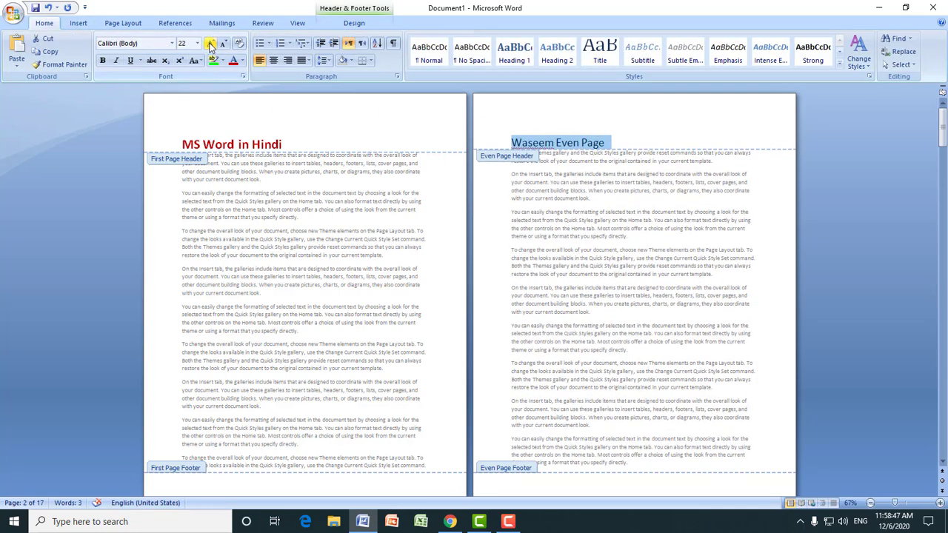
{"action": "left_click", "coordinate": [104, 61]}
{"action": "left_click", "coordinate": [233, 60]}
{"action": "left_click", "coordinate": [579, 142]}
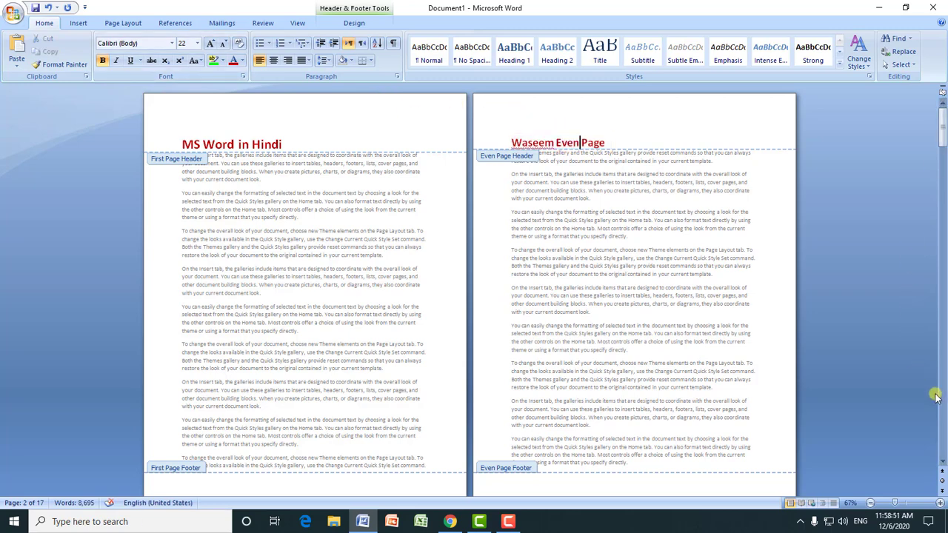
{"action": "left_click", "coordinate": [871, 503]}
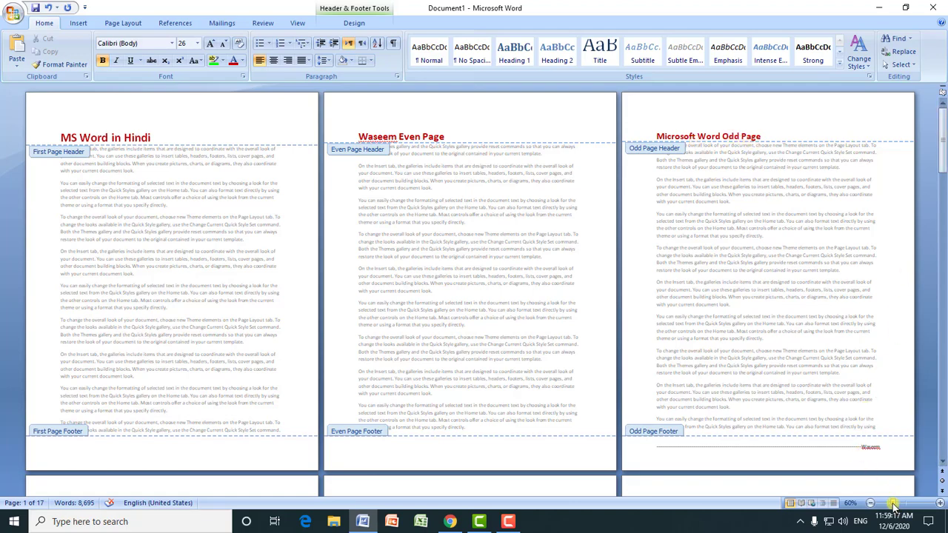
- Zoom out to 47% to compare first, even and odd page headers
{"action": "left_click_drag", "start_coordinate": [892, 503], "coordinate": [886, 502]}
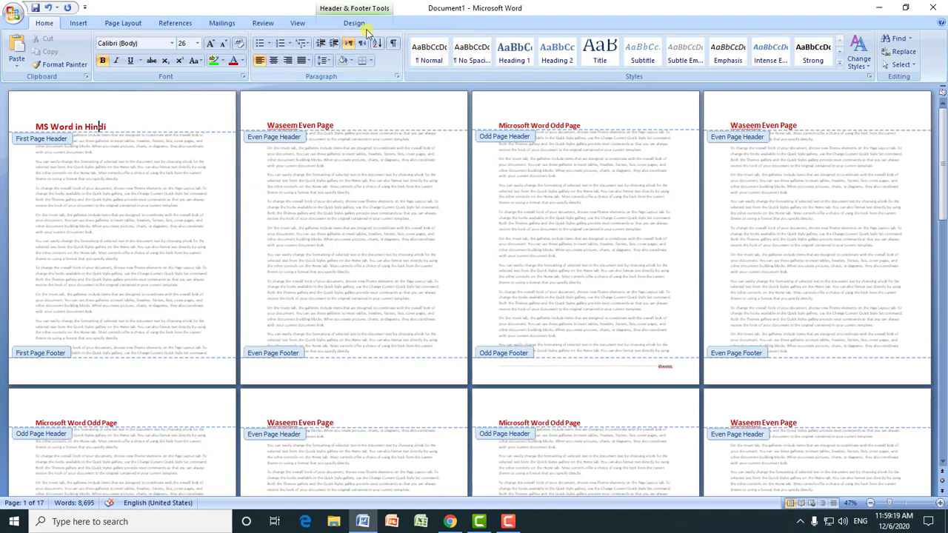
{"action": "left_click", "coordinate": [357, 23]}
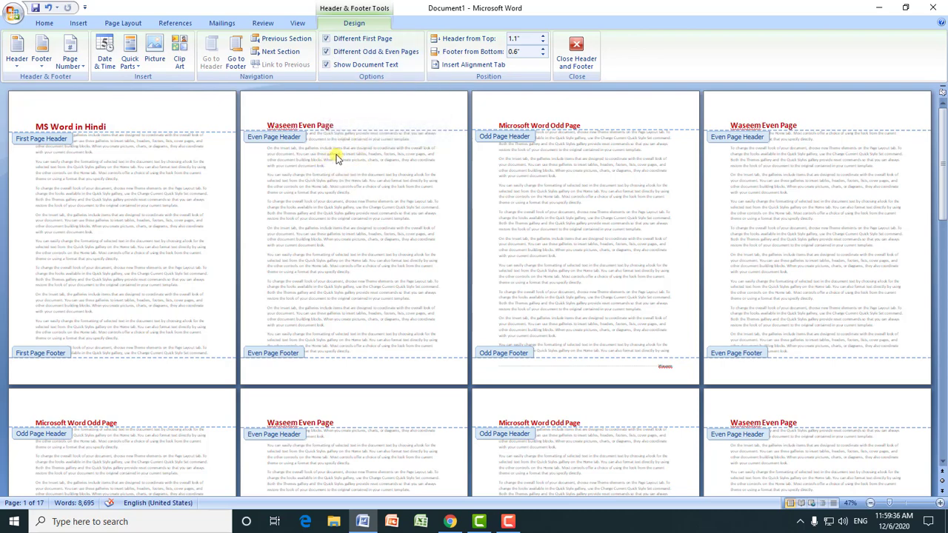
- Toggle Show Document Text off and back on, then close header and footer editing
{"action": "left_click", "coordinate": [326, 65]}
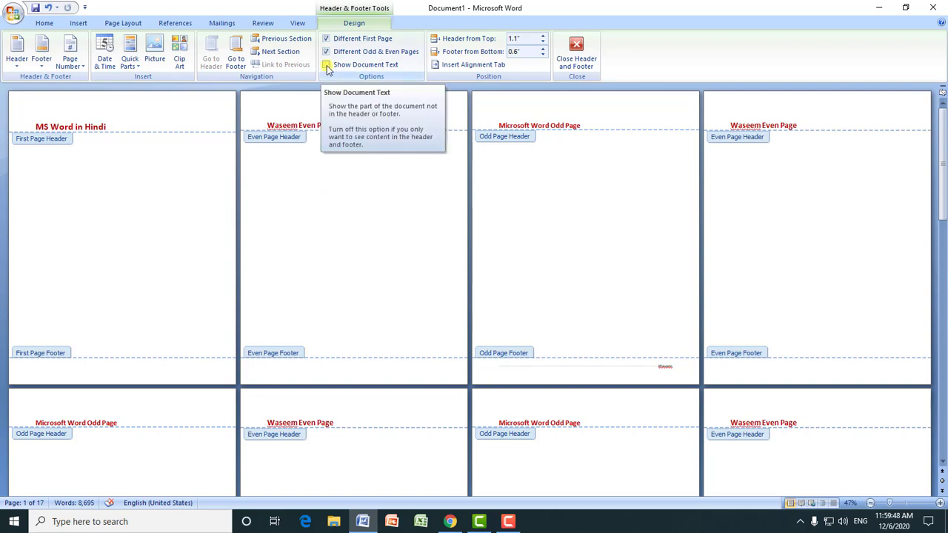
{"action": "left_click", "coordinate": [327, 65]}
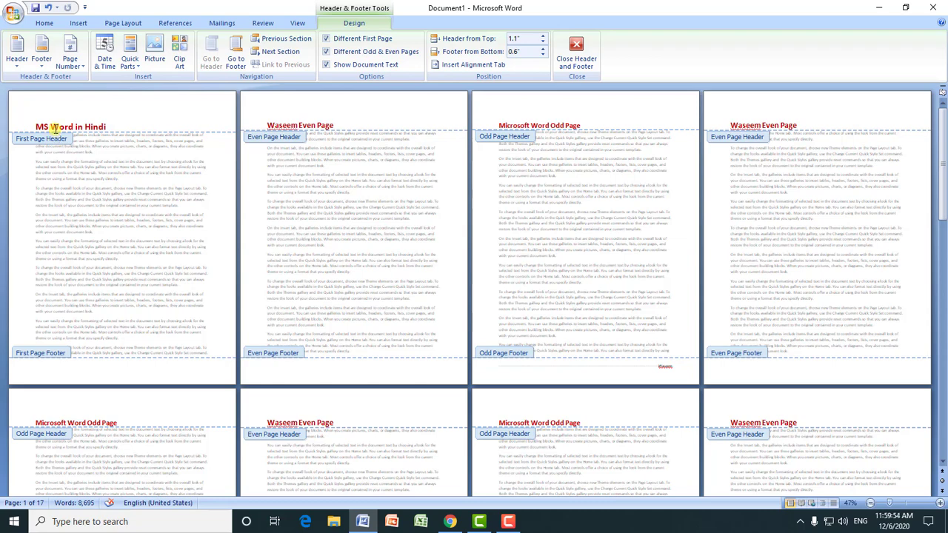
{"action": "left_click_drag", "start_coordinate": [117, 127], "coordinate": [36, 126]}
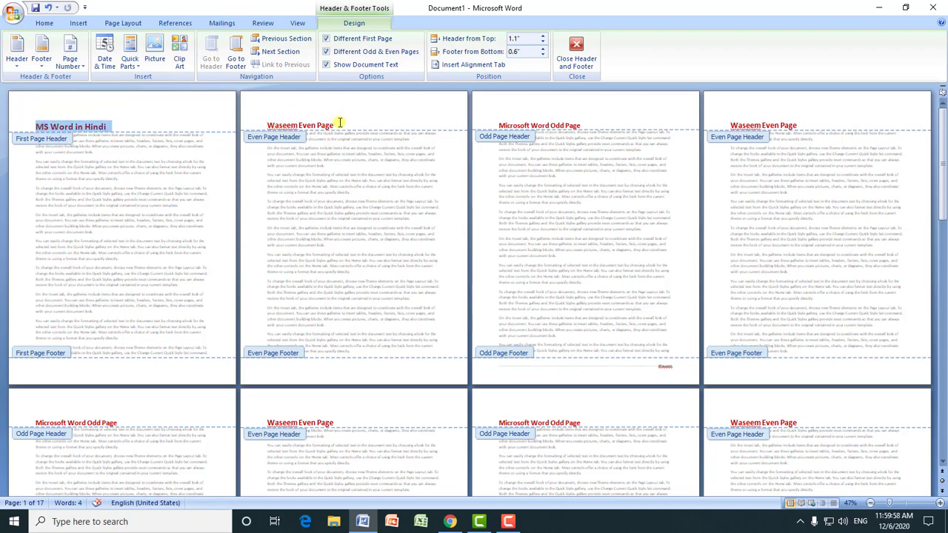
{"action": "left_click", "coordinate": [126, 131]}
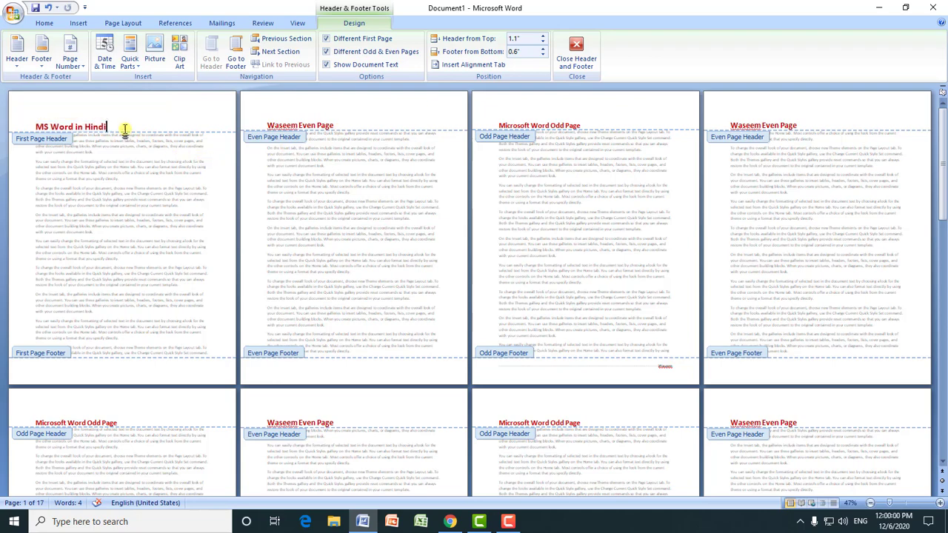
{"action": "double_click", "coordinate": [120, 170]}
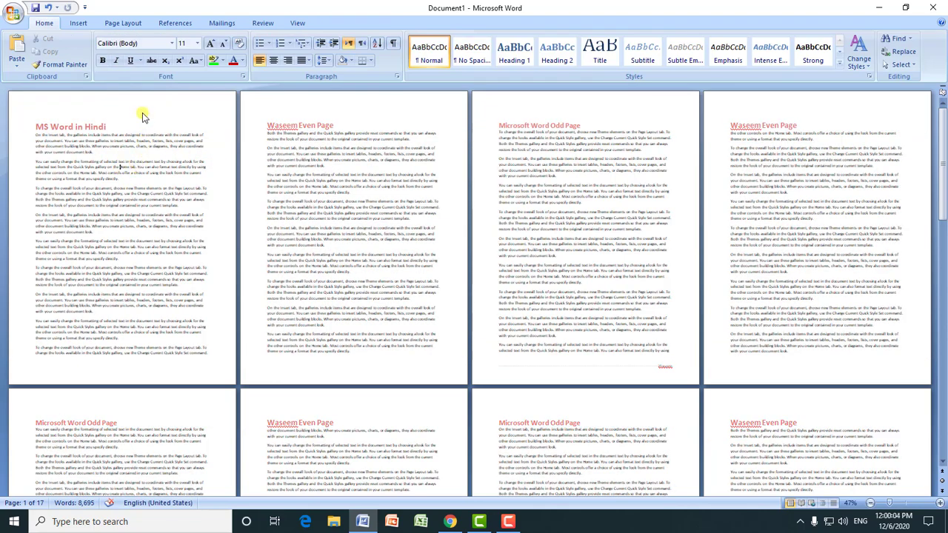
- Insert two Next Page section breaks on the opening pages
{"action": "left_click", "coordinate": [118, 24]}
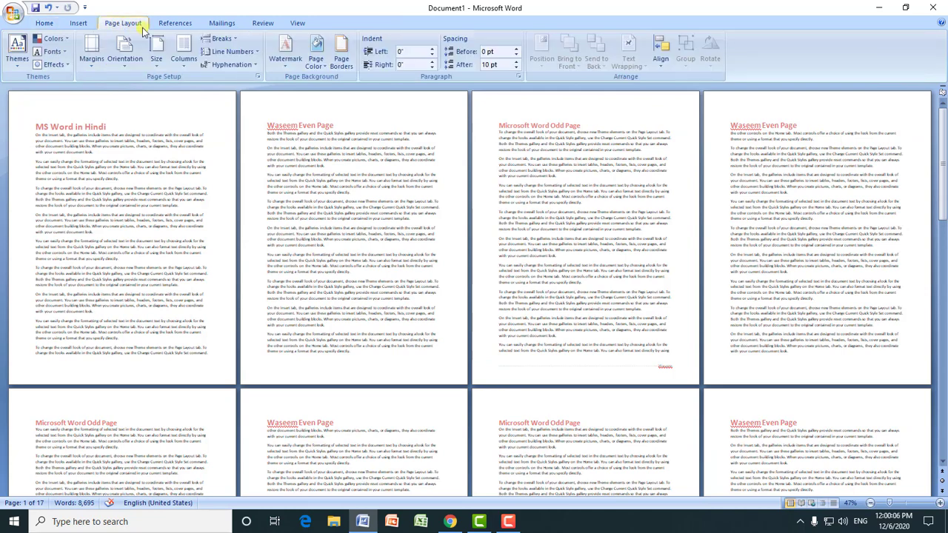
{"action": "left_click", "coordinate": [231, 43]}
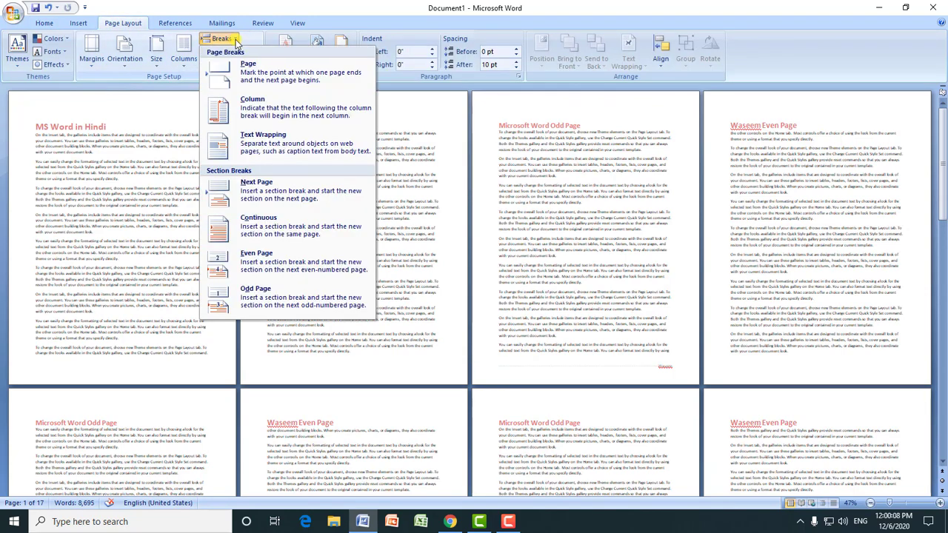
{"action": "left_click", "coordinate": [249, 195]}
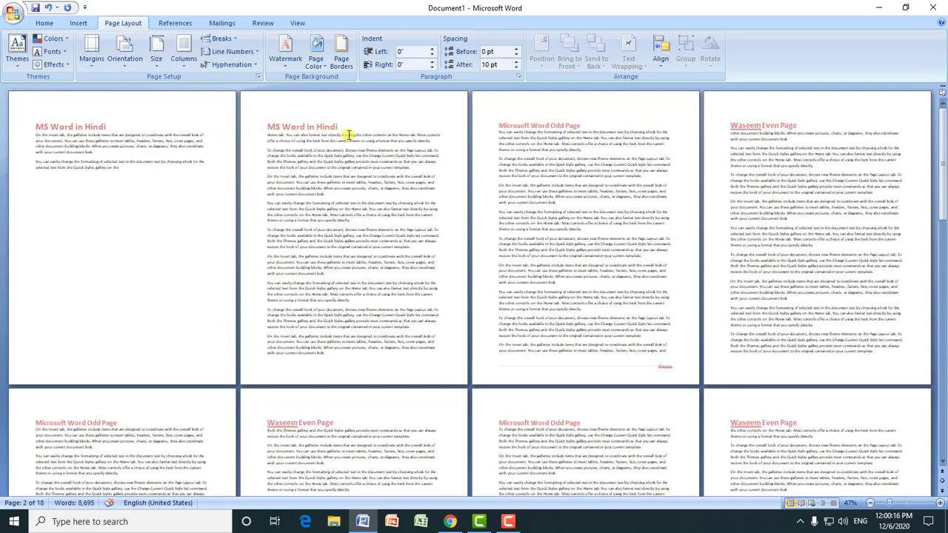
{"action": "left_click", "coordinate": [348, 271]}
{"action": "left_click", "coordinate": [220, 38]}
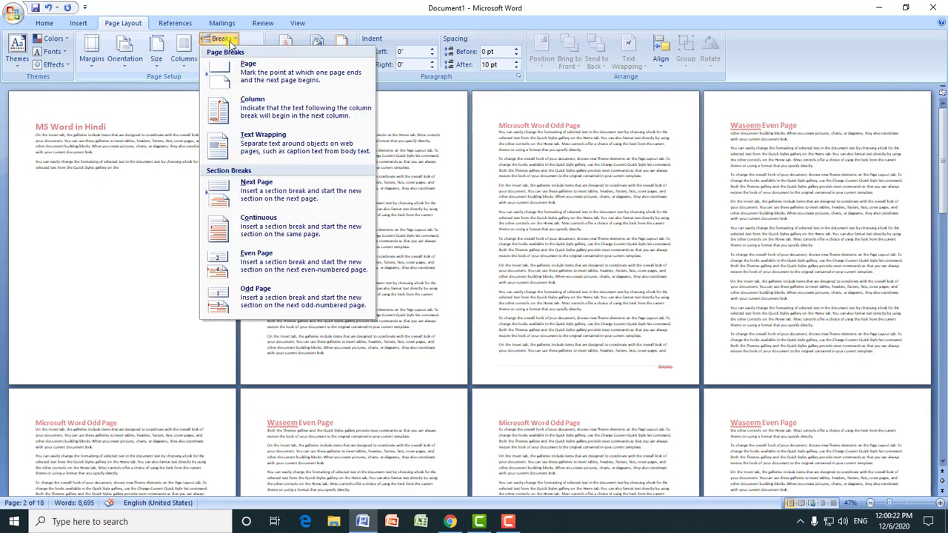
{"action": "left_click", "coordinate": [282, 182]}
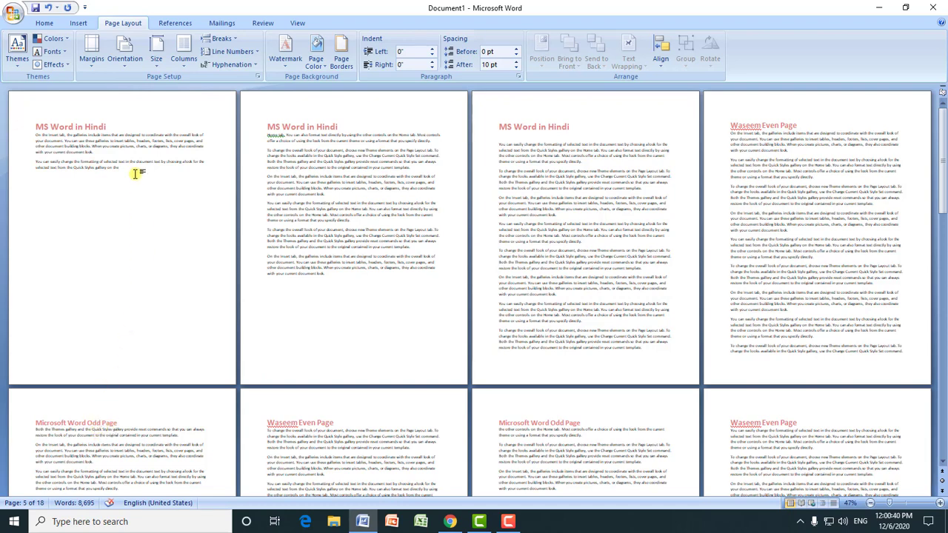
- Enter header and footer editing from Insert, then bring up the YouTube channel's Videos page in Chrome
{"action": "left_click", "coordinate": [78, 23]}
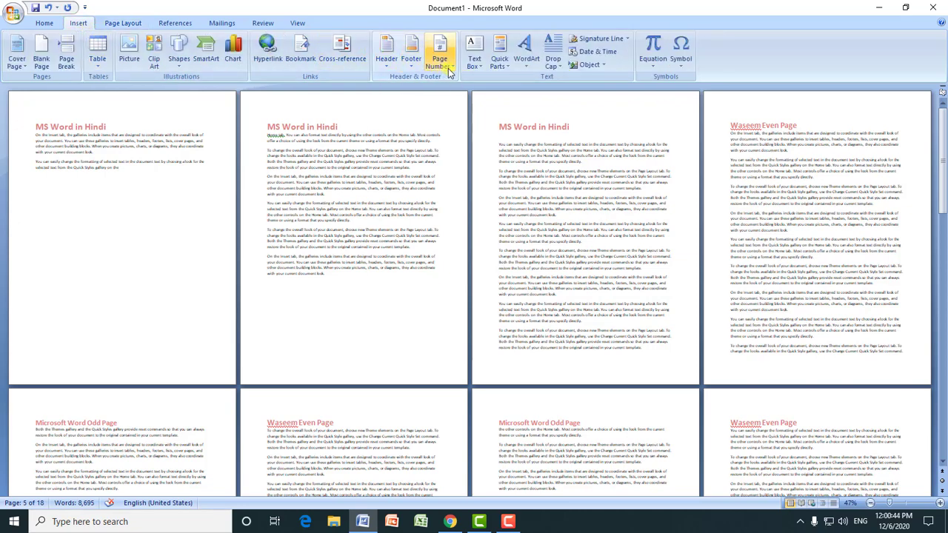
{"action": "double_click", "coordinate": [368, 127]}
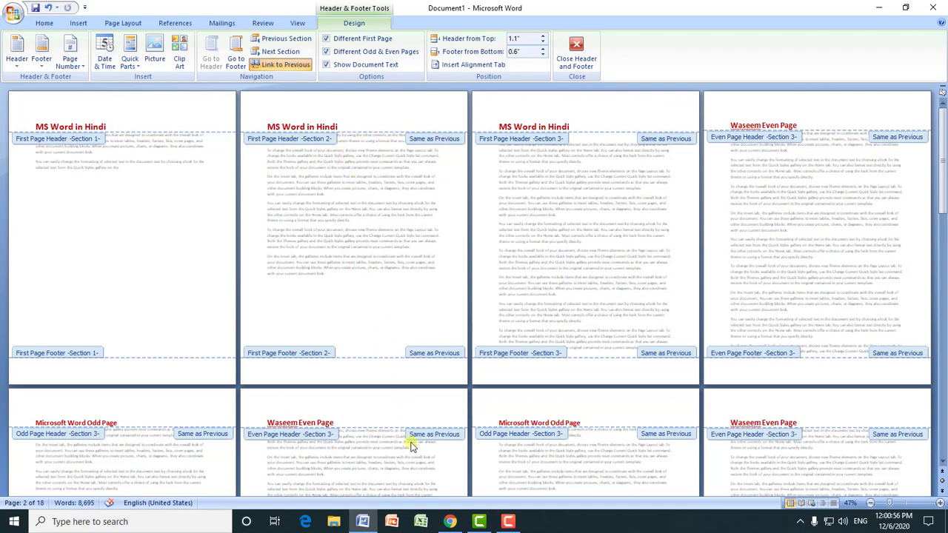
{"action": "left_click", "coordinate": [449, 525]}
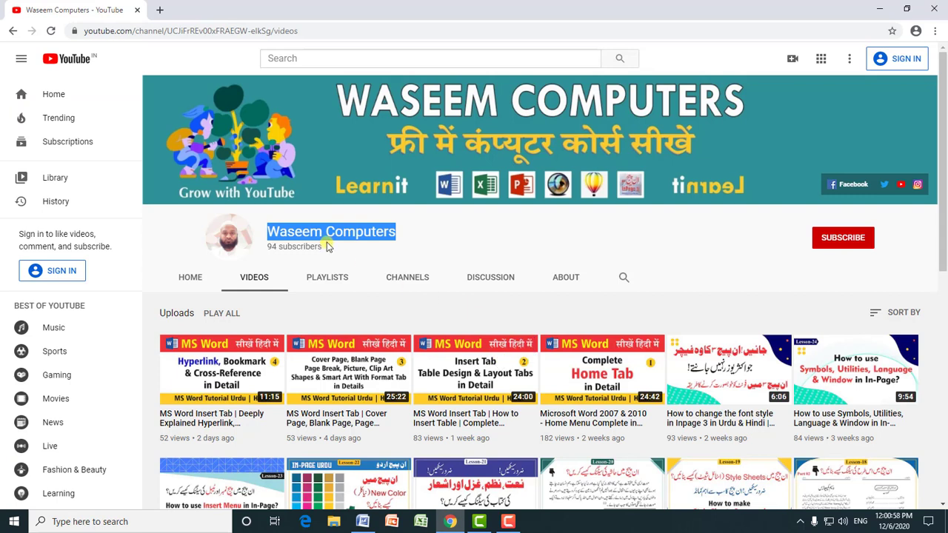